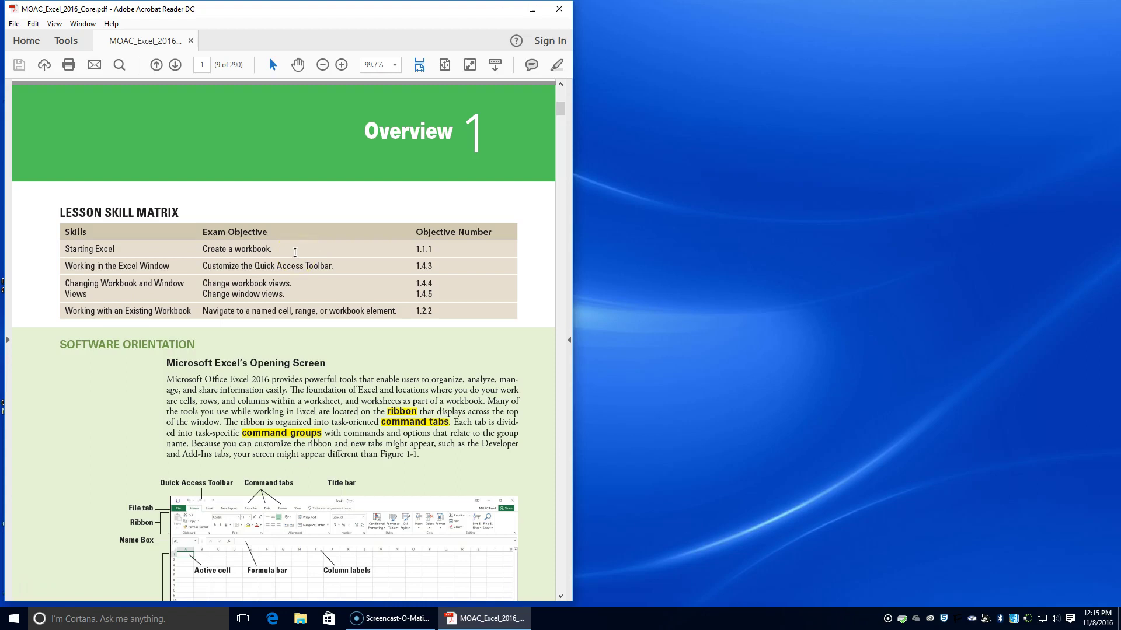
Find Excel 2016 by searching for "excel" and launch the desktop app
click(14, 619)
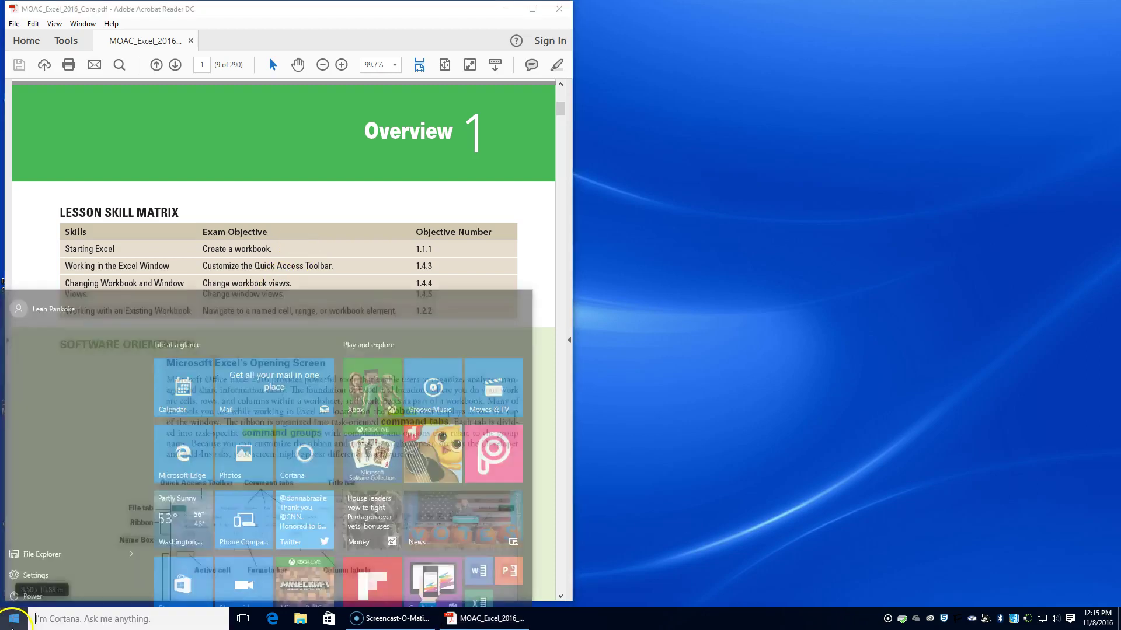
click(119, 619)
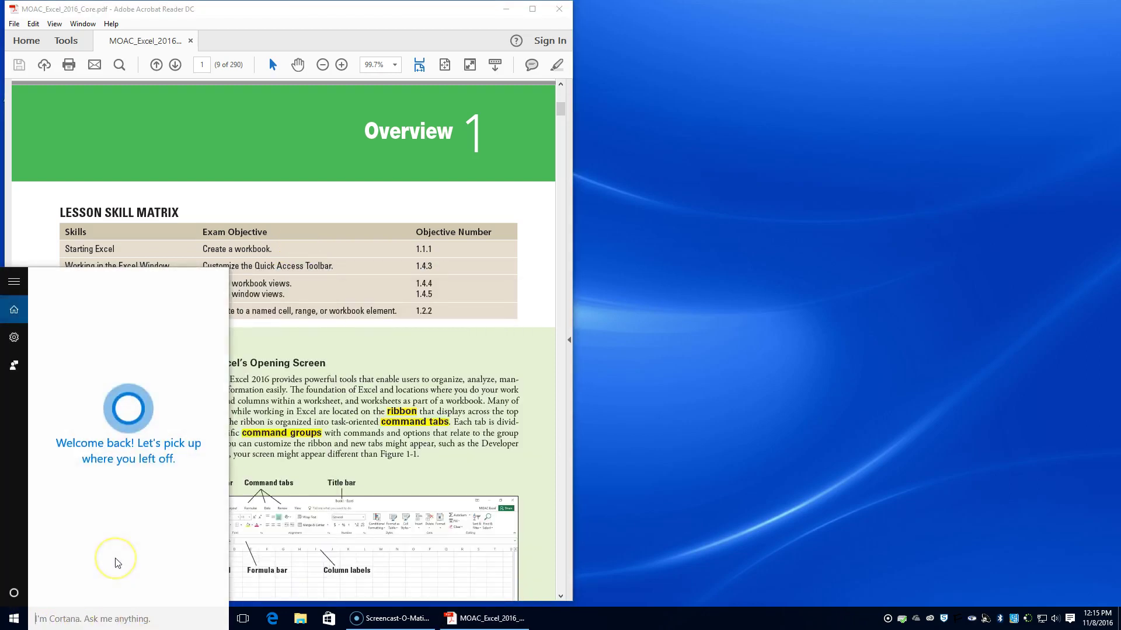
text(excel)
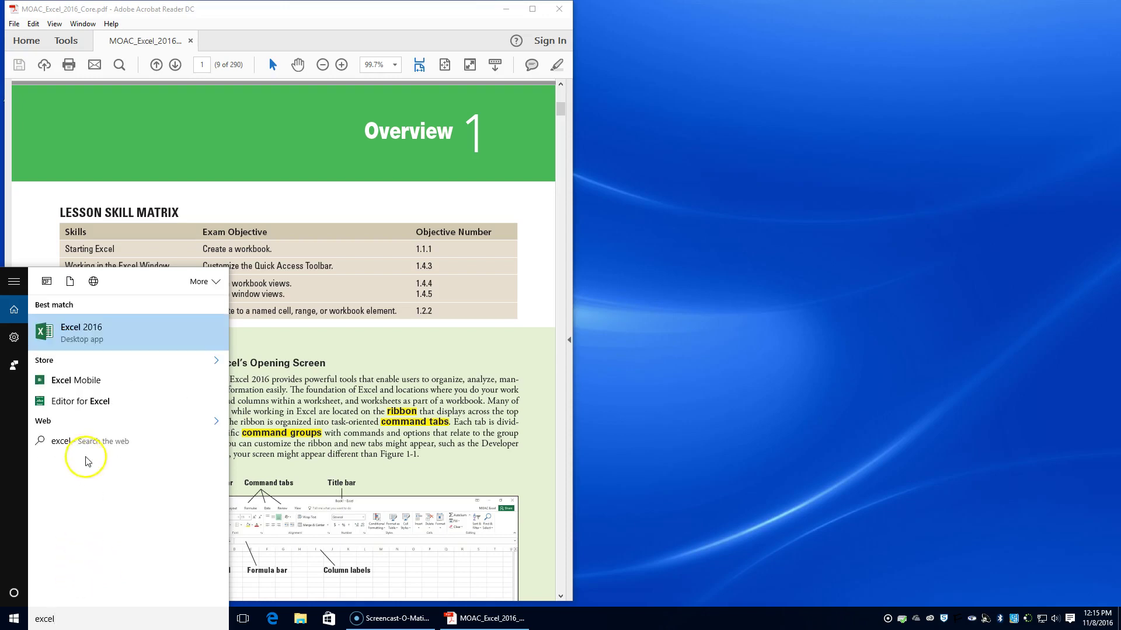
click(136, 345)
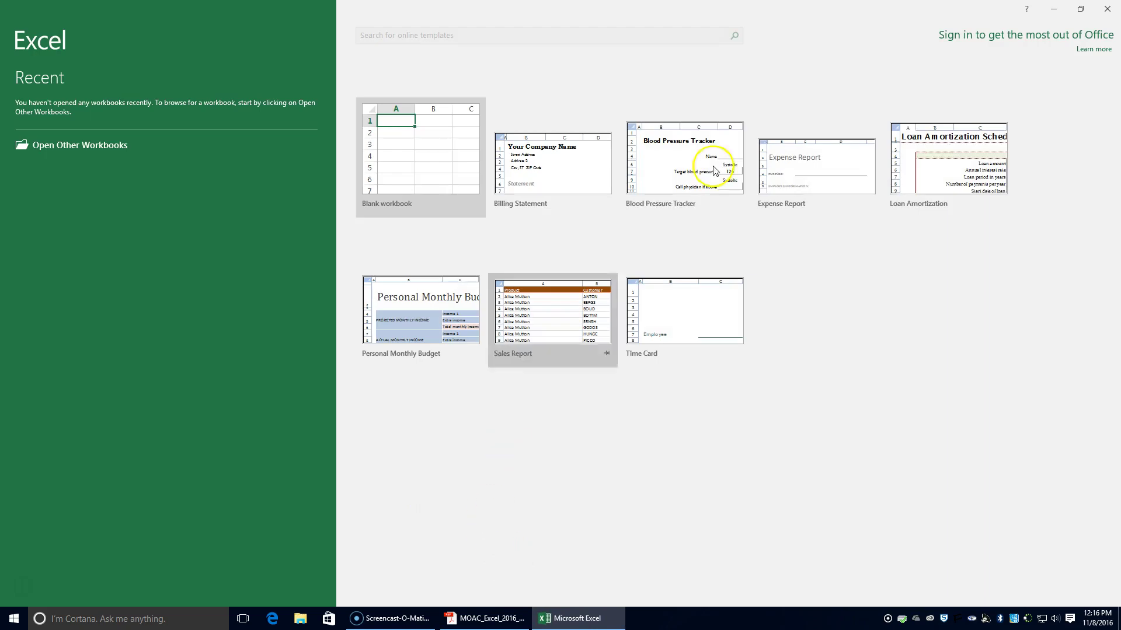
Restore the Excel window from full screen and resize both windows so Excel and the PDF textbook sit side by side
click(1082, 10)
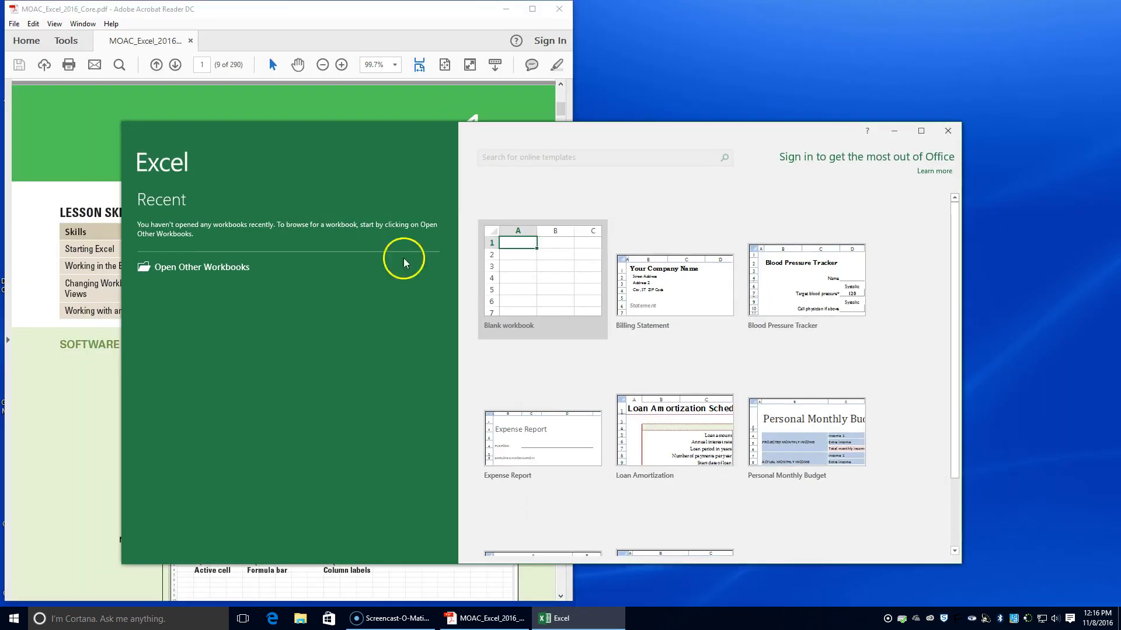
drag(124, 355, 574, 237)
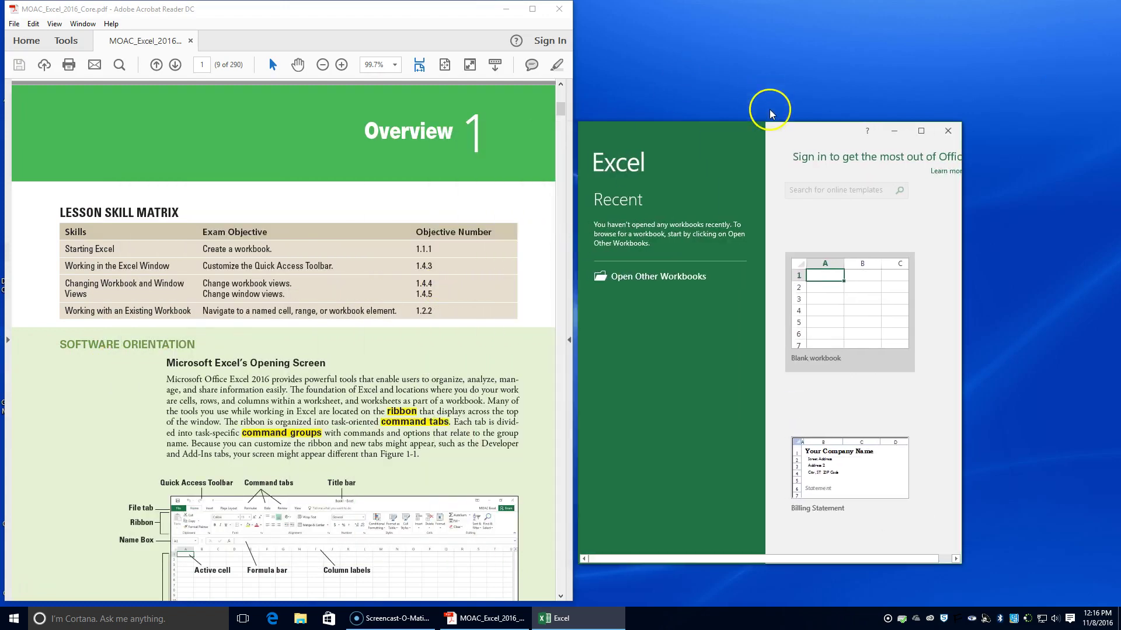
drag(771, 119, 772, 4)
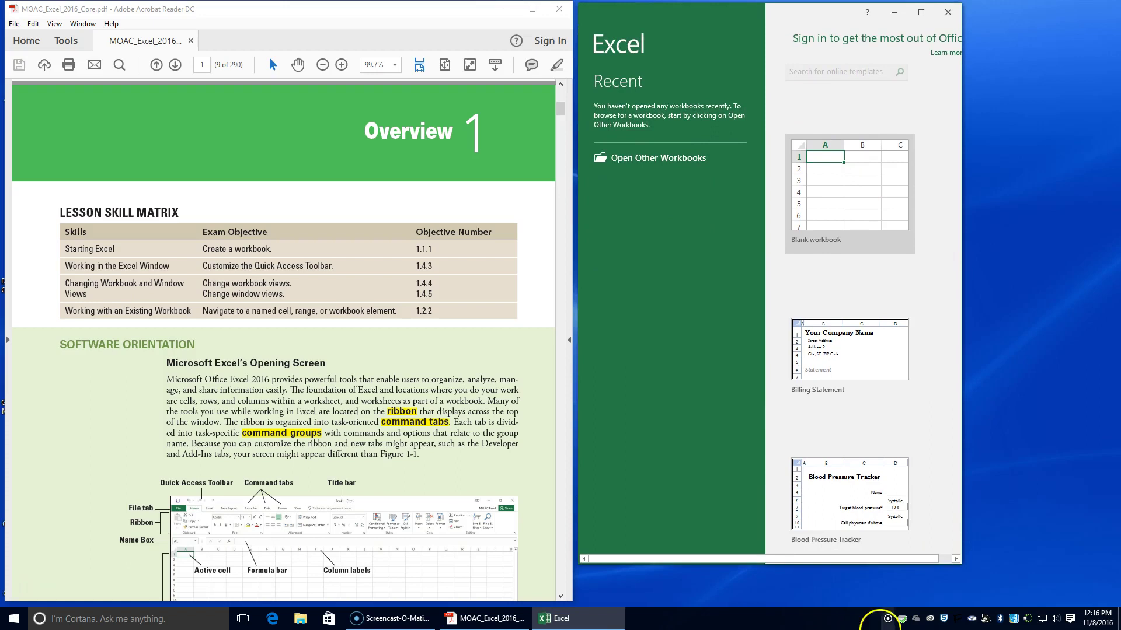
drag(772, 564, 773, 596)
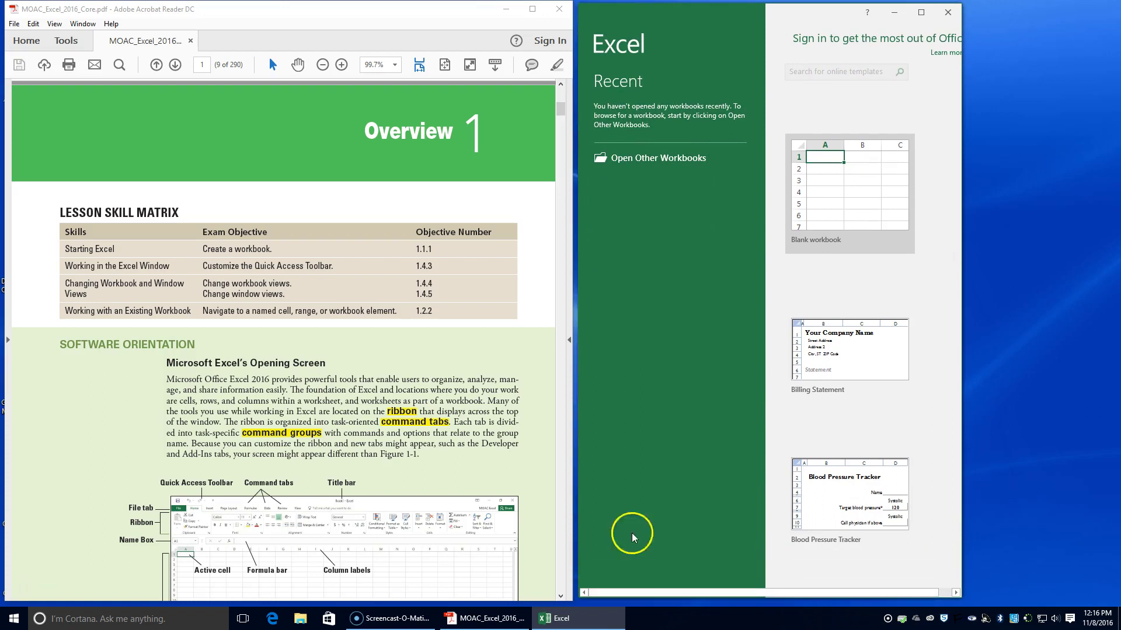
drag(571, 440, 565, 439)
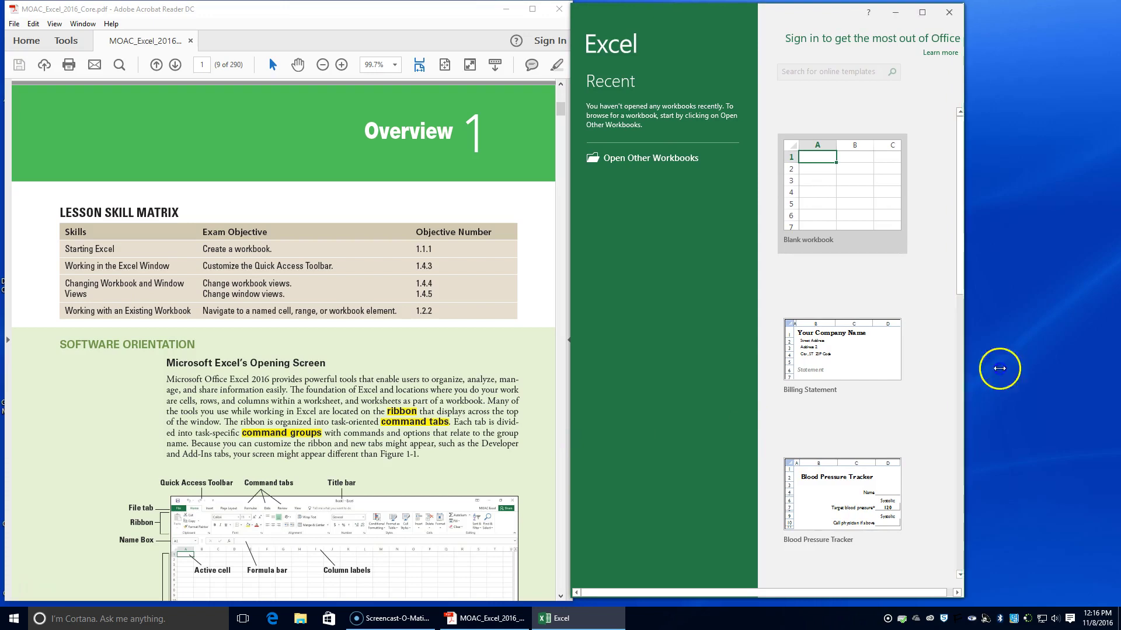
drag(965, 374, 1116, 350)
click(508, 379)
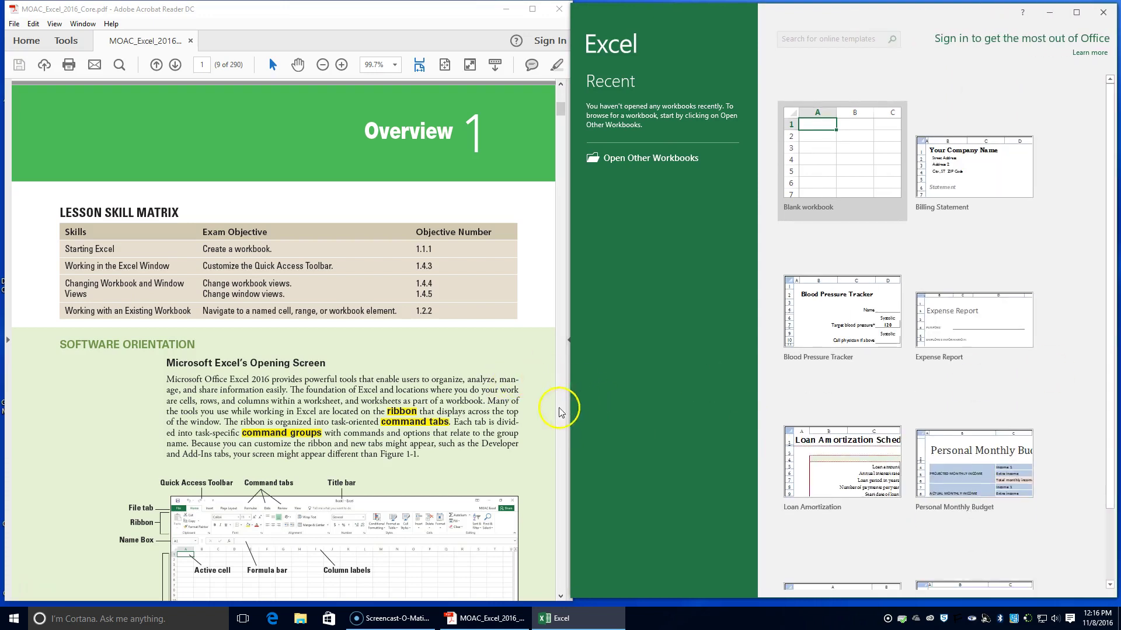
click(532, 402)
drag(572, 433, 526, 411)
click(107, 432)
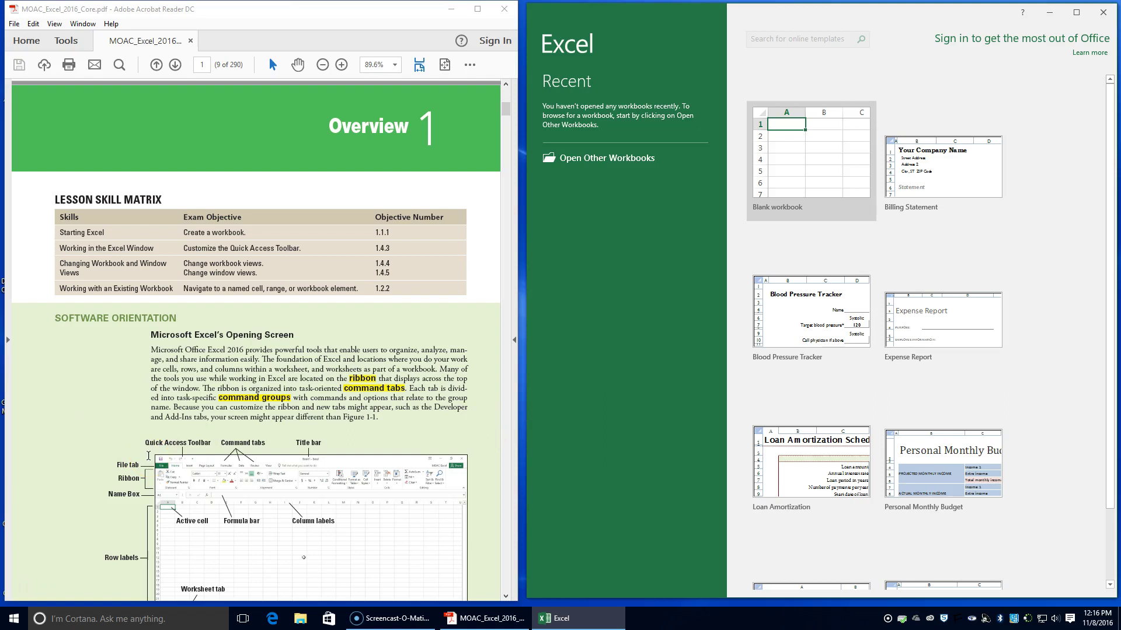
Highlight the Starting Excel skill in the PDF's lesson skill matrix and read on through the Figure 1-1 blank workbook diagram
drag(60, 233, 110, 232)
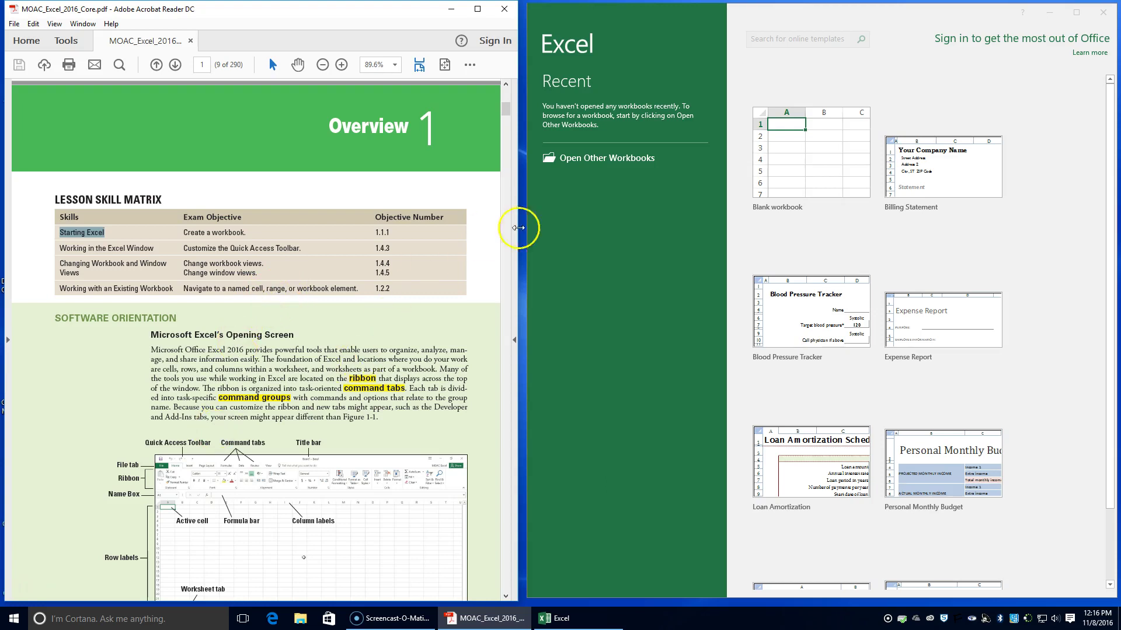
scroll(297, 390, down, 2)
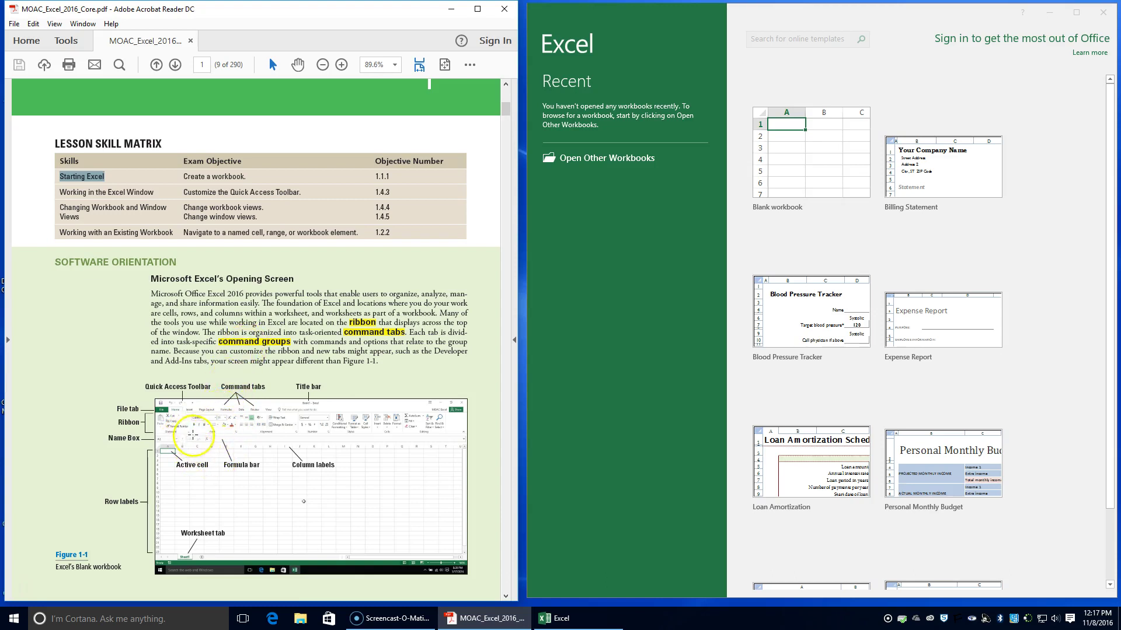
scroll(275, 433, down, 2)
scroll(275, 434, down, 1)
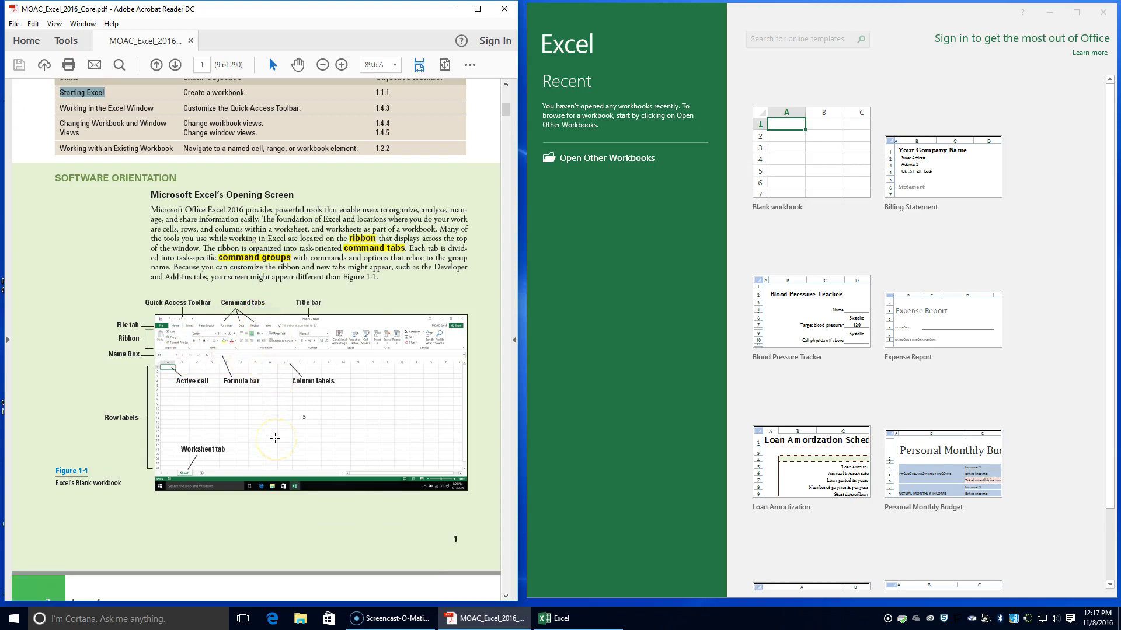
scroll(275, 438, down, 3)
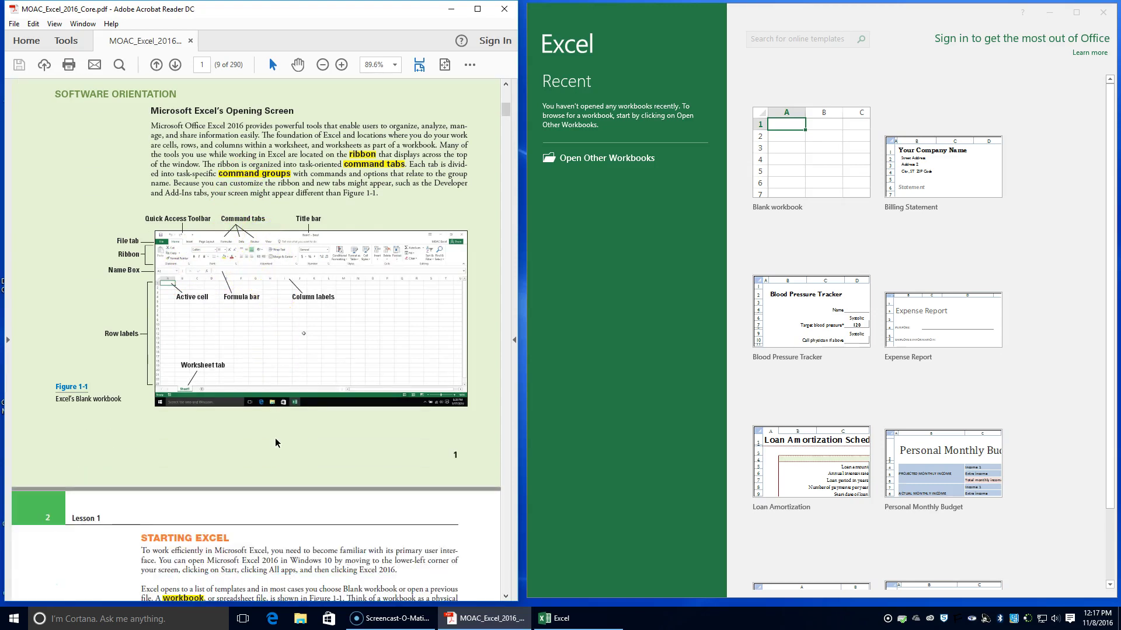
Create a blank workbook in Excel and add two new worksheets, Sheet2 and Sheet3
click(792, 162)
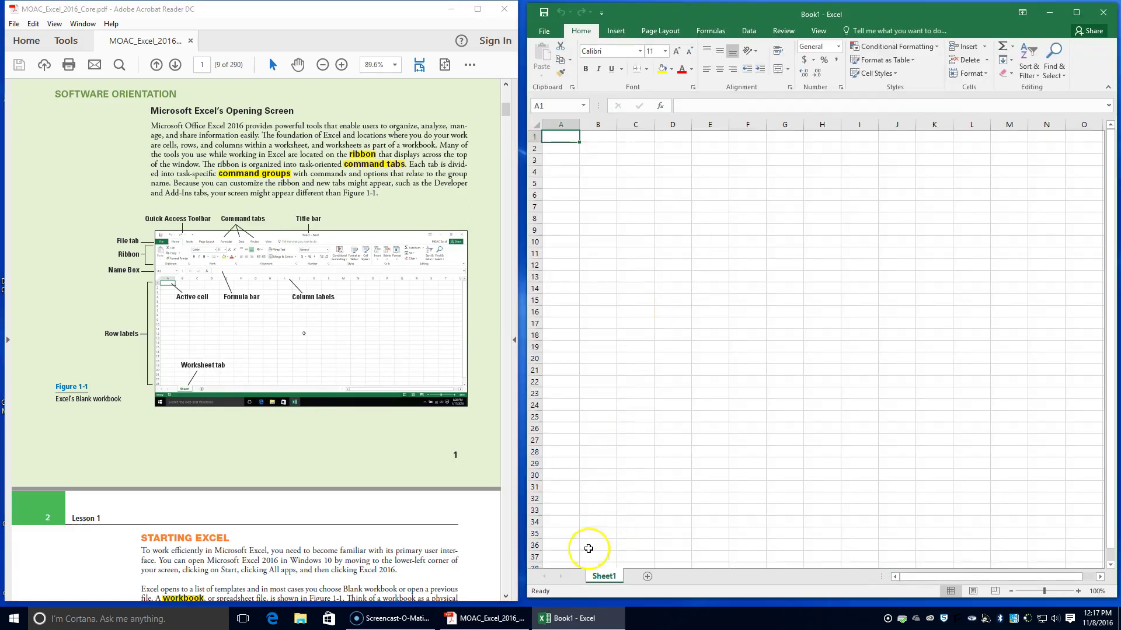
scroll(370, 518, down, 4)
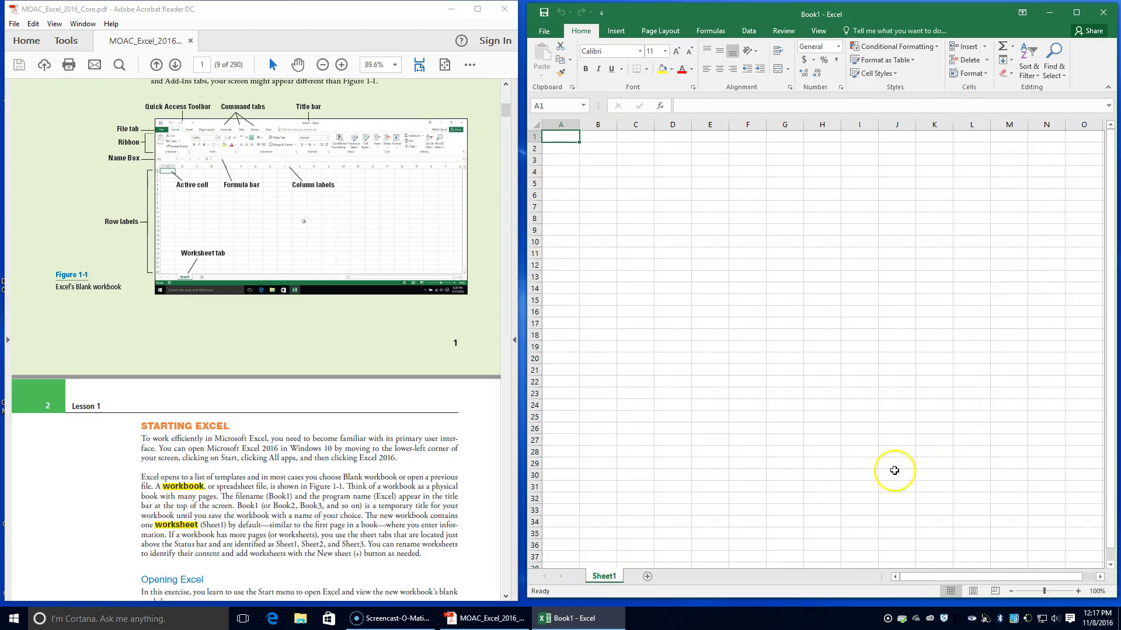
click(648, 578)
click(687, 577)
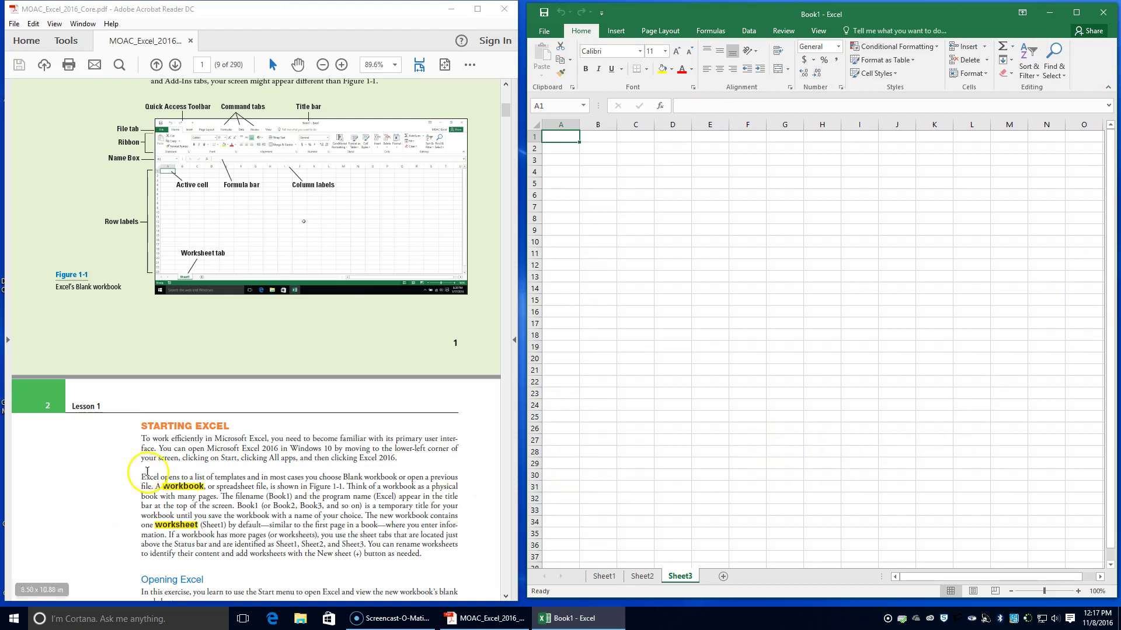
Highlight the PDF sentence about Excel opening to a list of templates, and switch between Excel worksheets, ending on Sheet1
scroll(135, 467, down, 1)
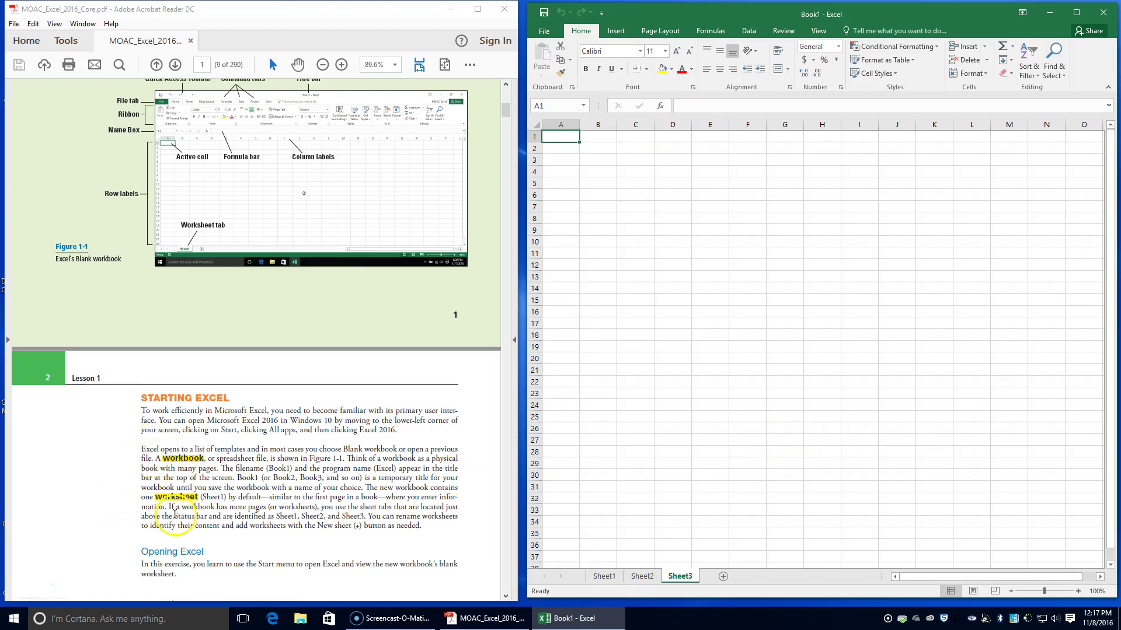
drag(141, 449, 363, 449)
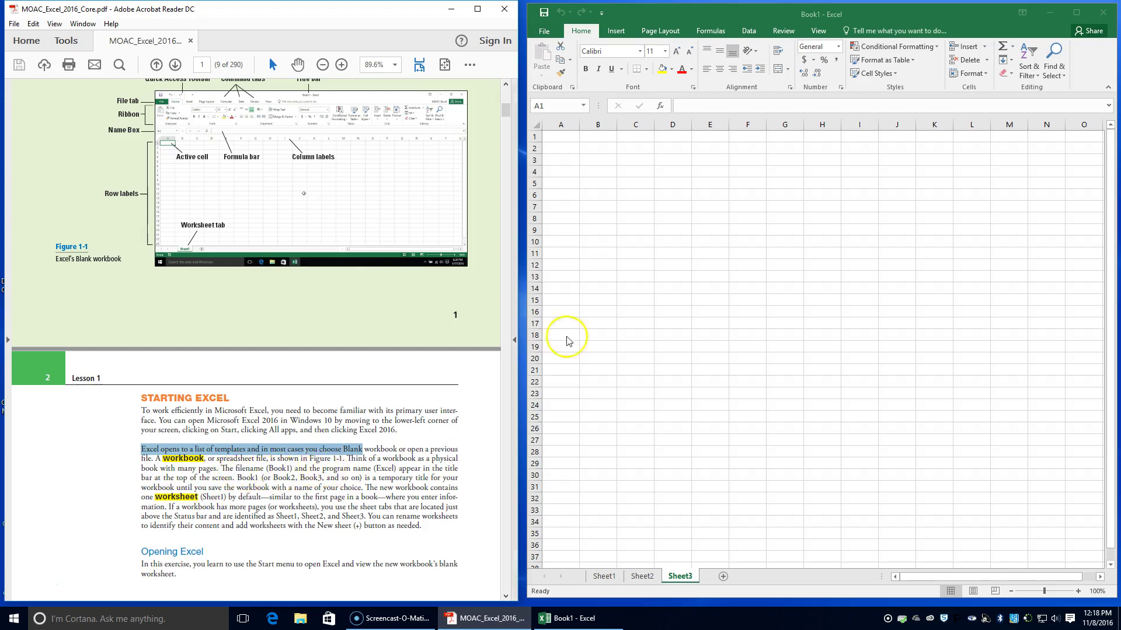
click(604, 576)
click(642, 576)
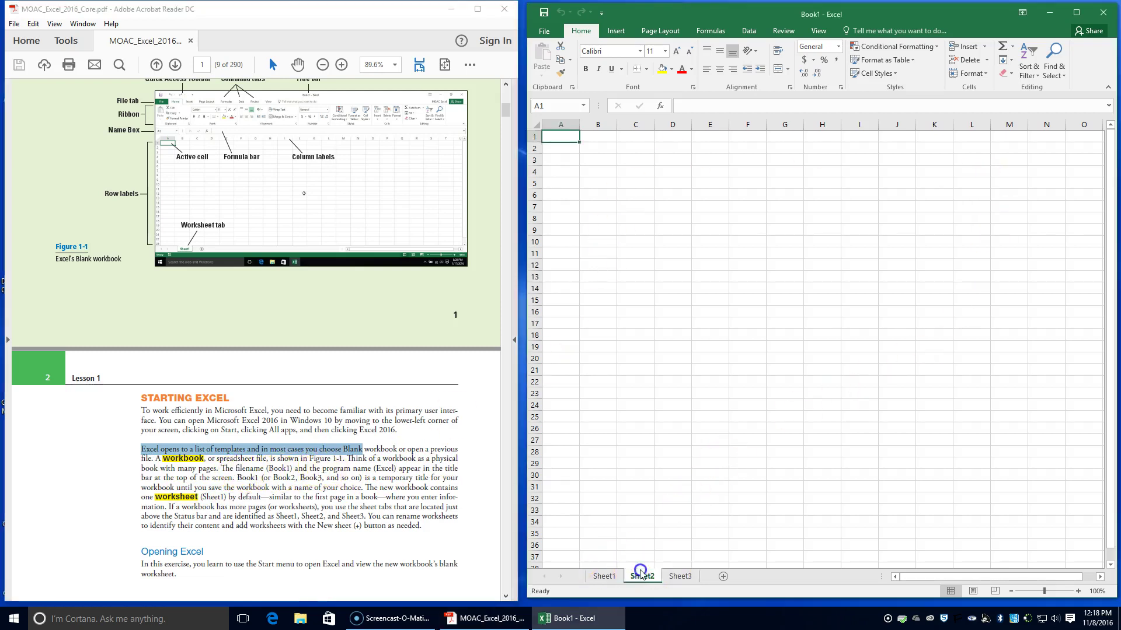
click(613, 577)
Read the PDF's Start Excel exercise through page 3, and highlight the first line of the paragraph describing the worksheet grid
scroll(261, 474, down, 4)
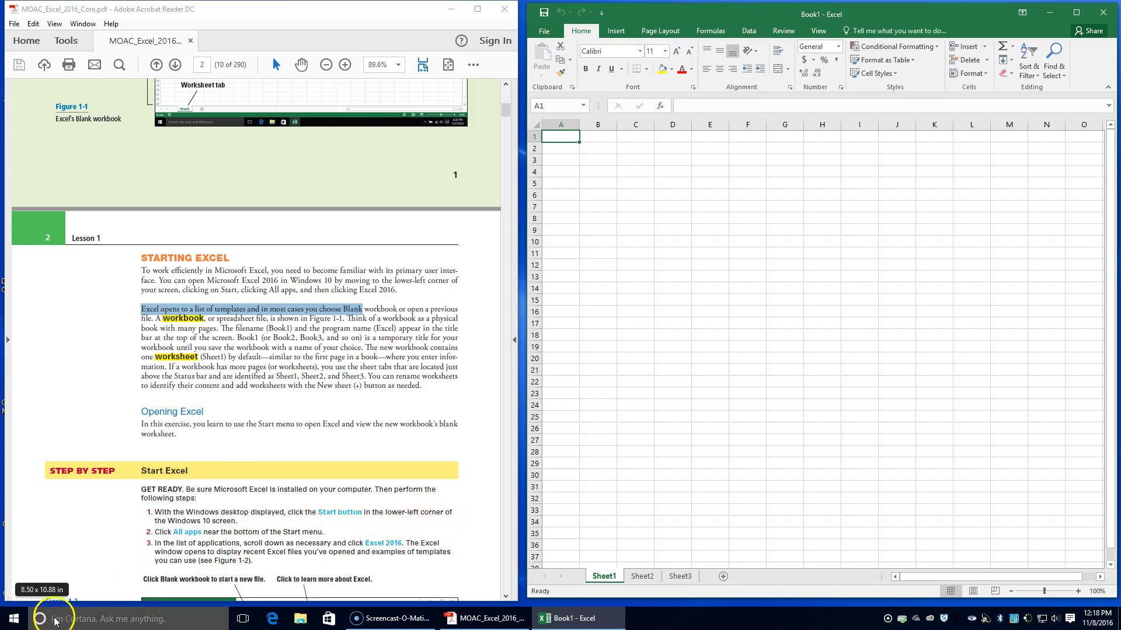
click(122, 622)
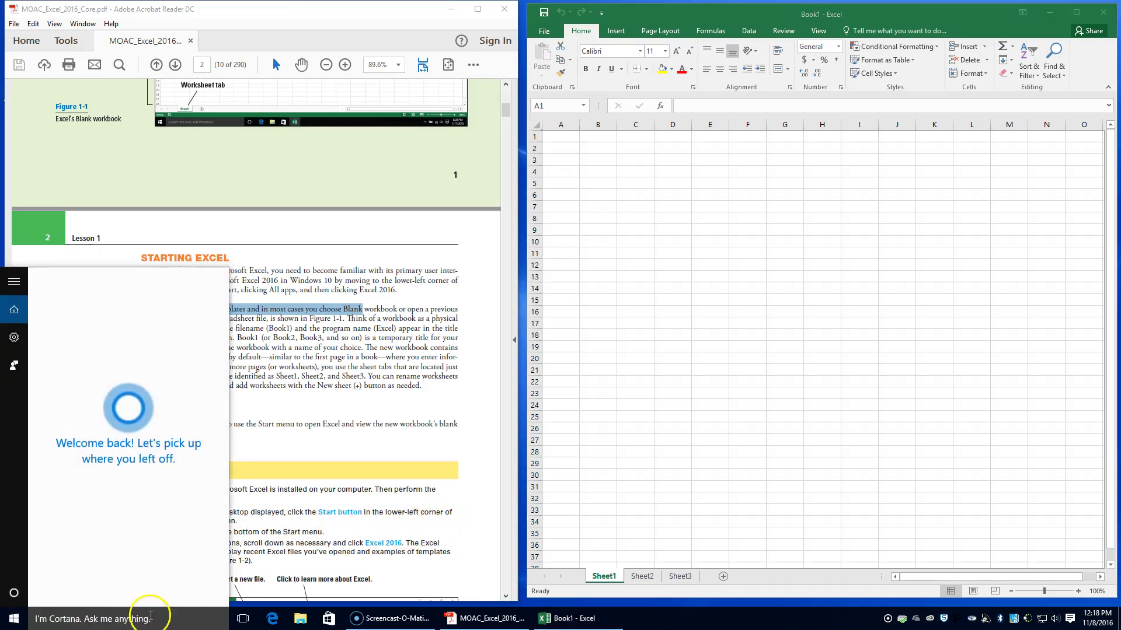
click(329, 528)
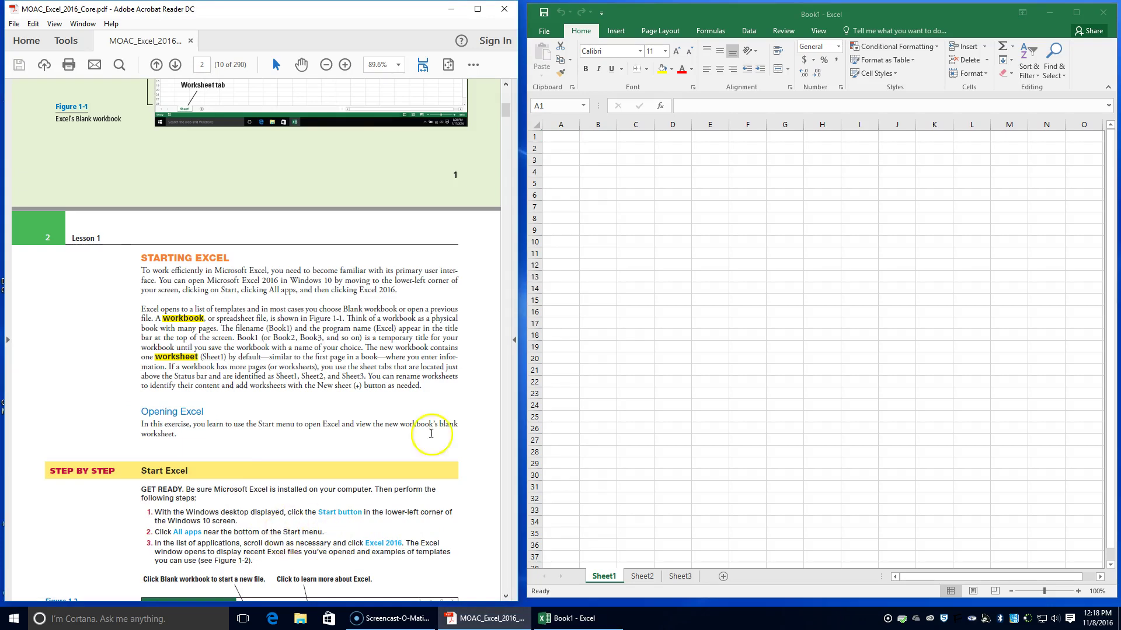
scroll(356, 464, down, 4)
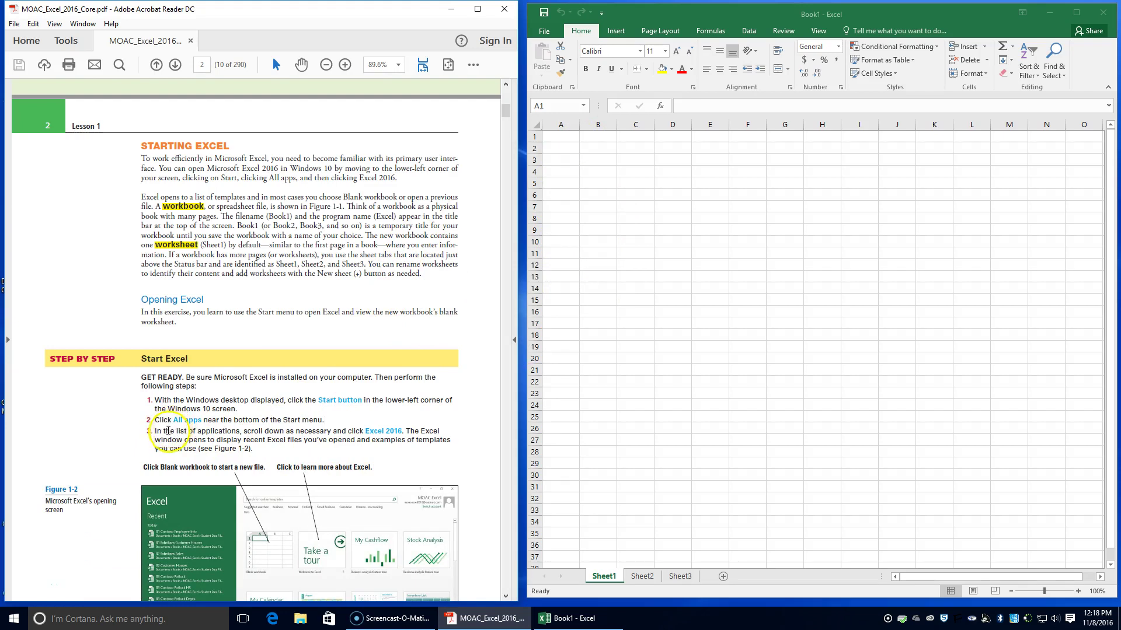
scroll(404, 439, down, 2)
scroll(405, 439, down, 9)
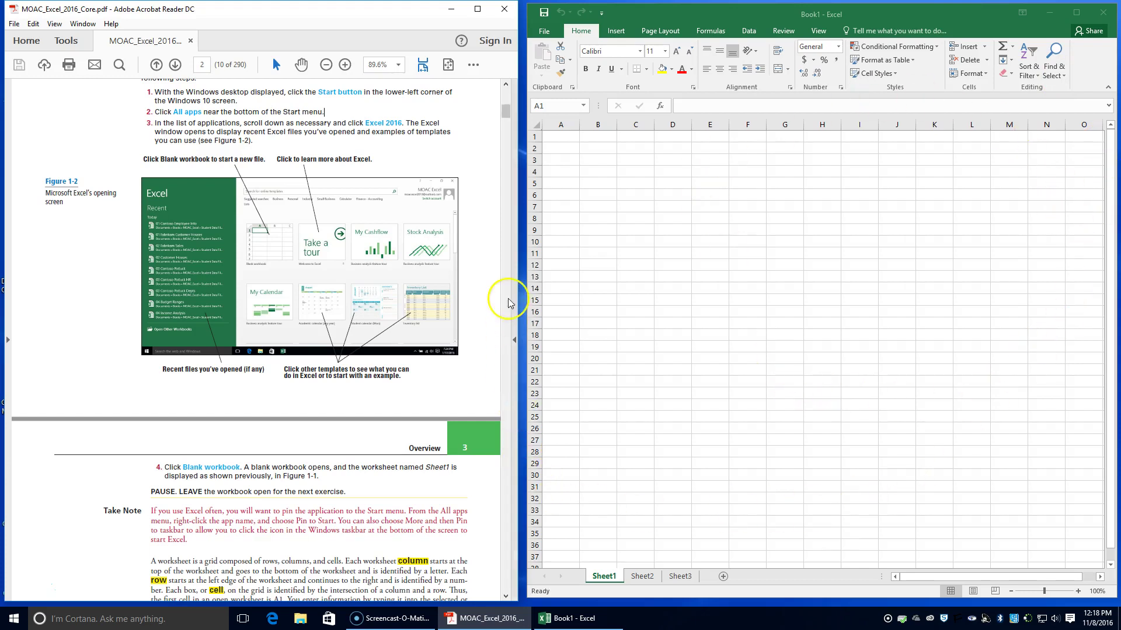
scroll(374, 430, down, 5)
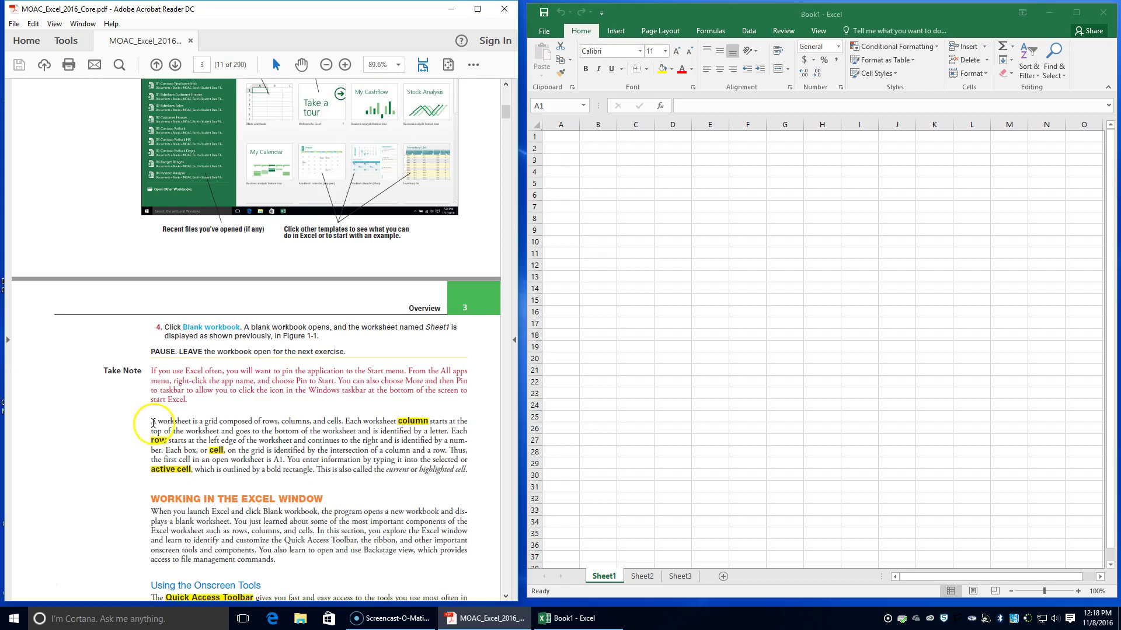
mouse_move(151, 430)
mouse_down()
mouse_move(177, 420)
mouse_move(150, 421)
mouse_up()
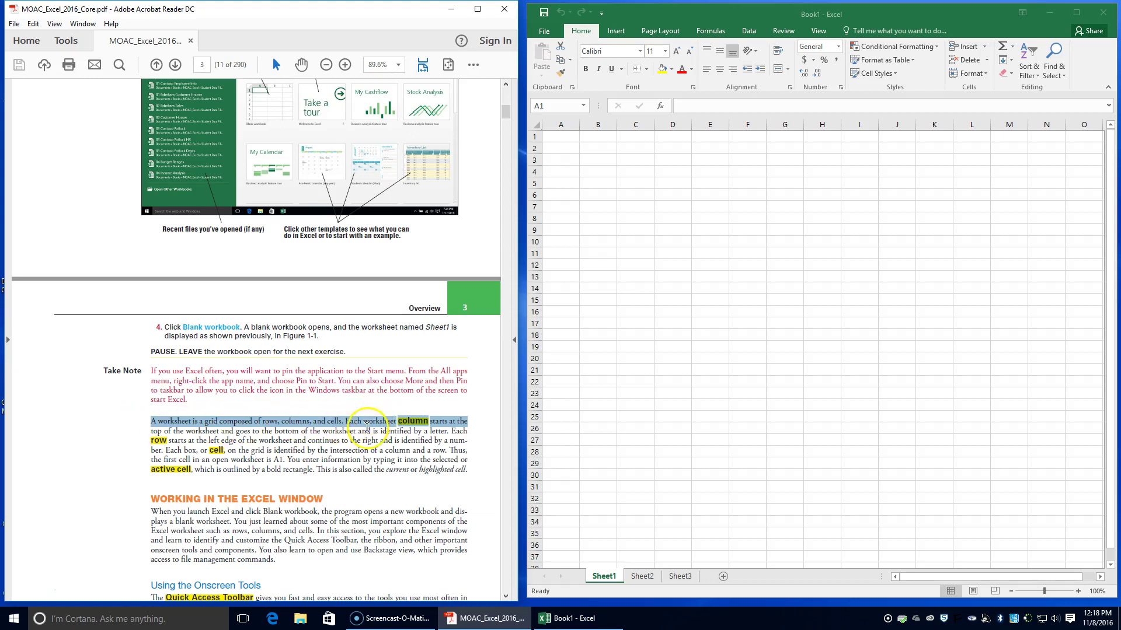
Select whole columns C, E, F, G, A and C again on Sheet1, one at a time
click(636, 124)
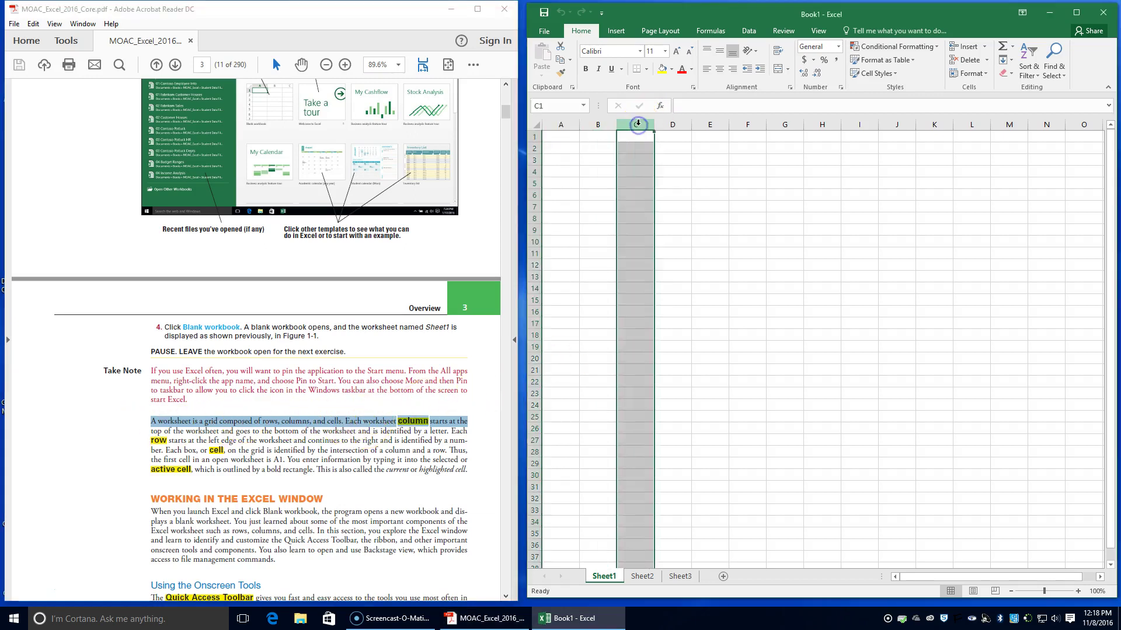
click(709, 124)
click(746, 124)
click(788, 123)
click(561, 124)
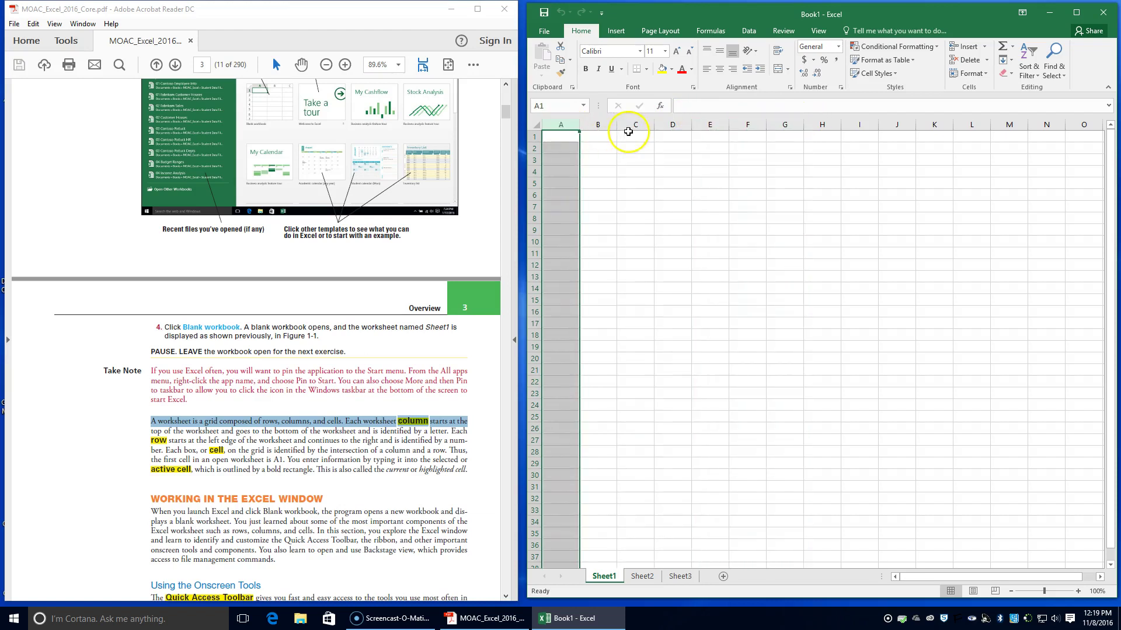
click(636, 124)
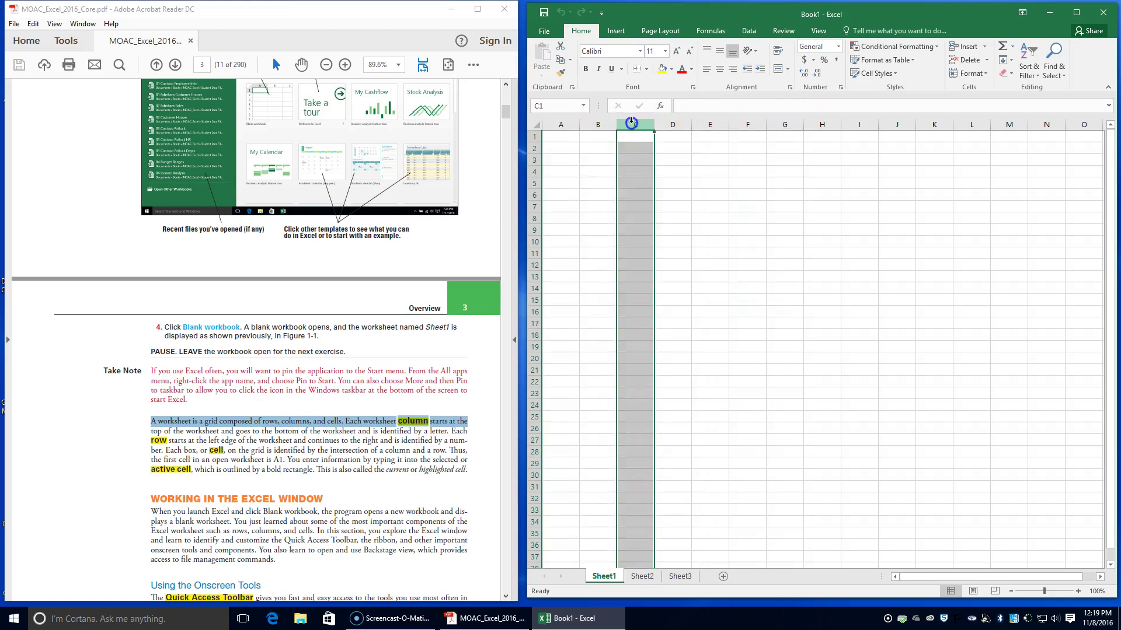
Select whole rows 1, 2, 4 and 6 on Sheet1, one at a time
click(533, 136)
click(534, 148)
click(536, 170)
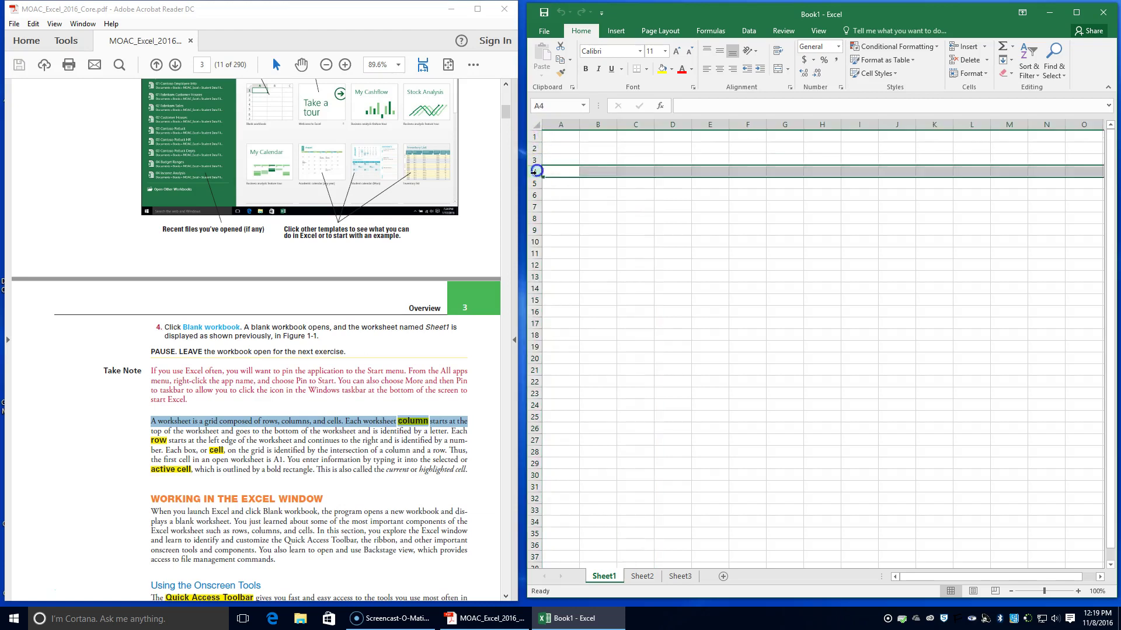
click(535, 195)
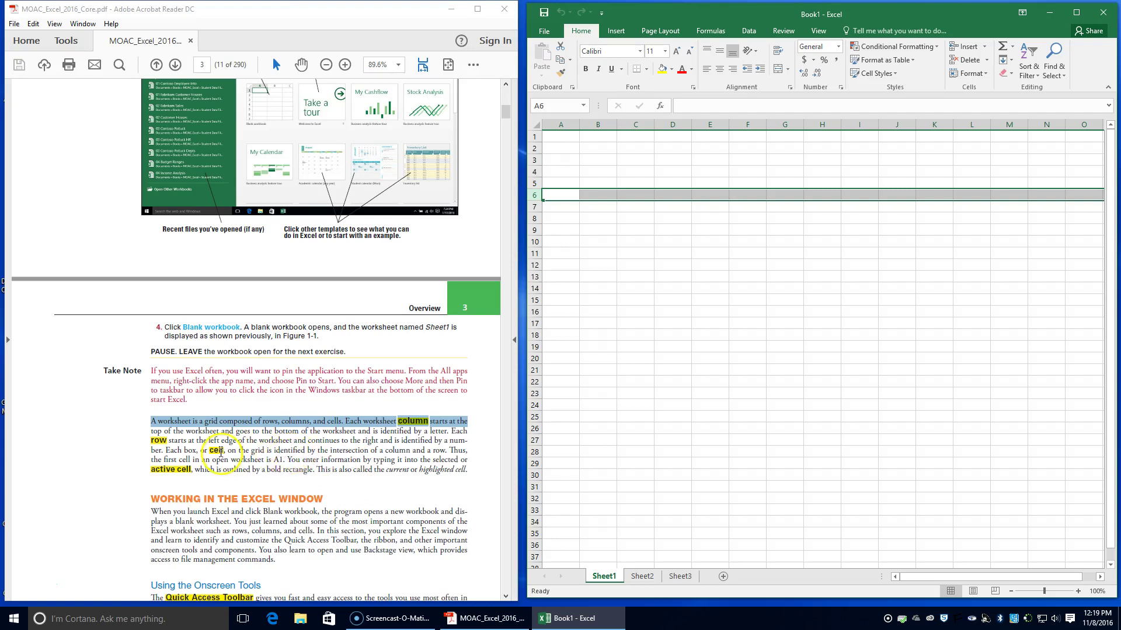
Make individual cells D6, E6 and F6 active in turn, finishing with cell A1
click(672, 195)
click(710, 195)
click(745, 195)
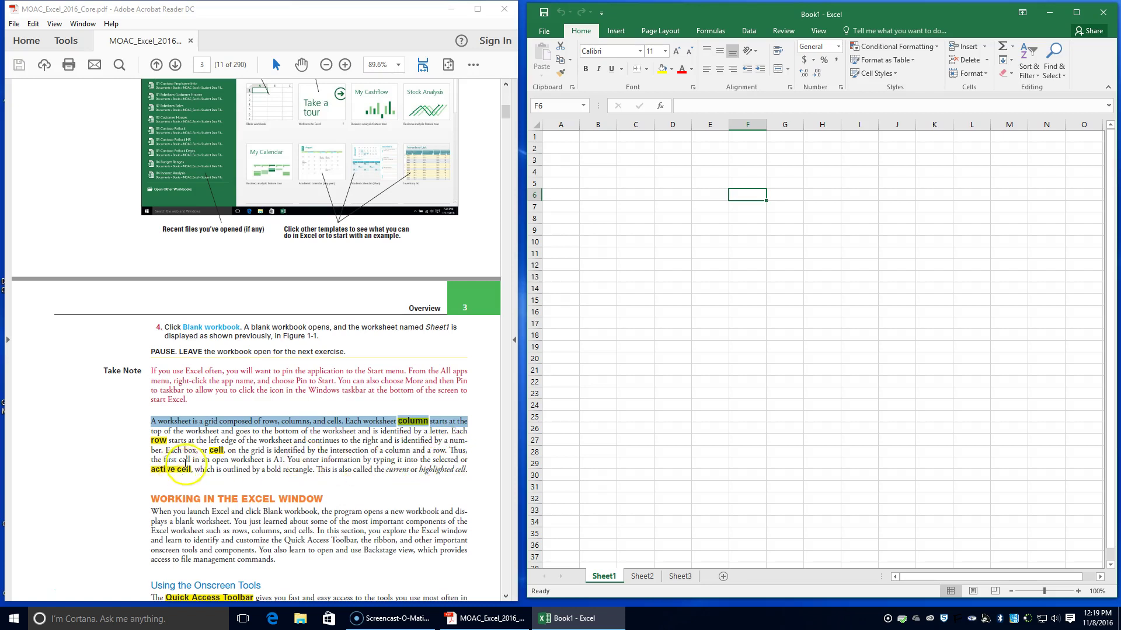
click(573, 137)
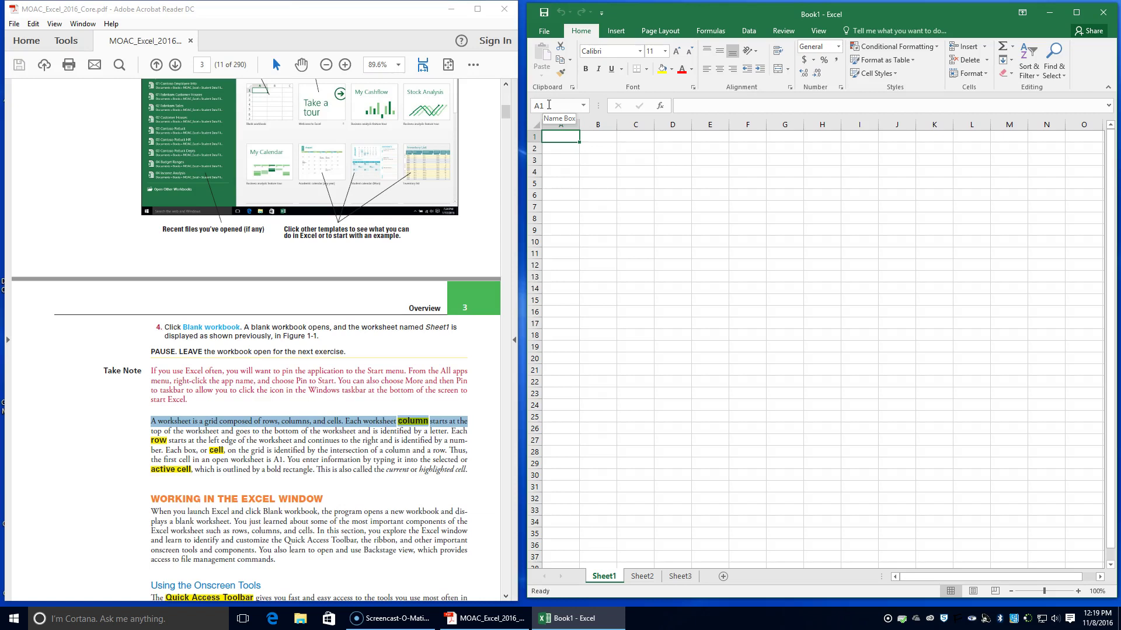
Make cell H4 active, and add the Open and Quick Print commands to the Quick Access Toolbar
click(831, 170)
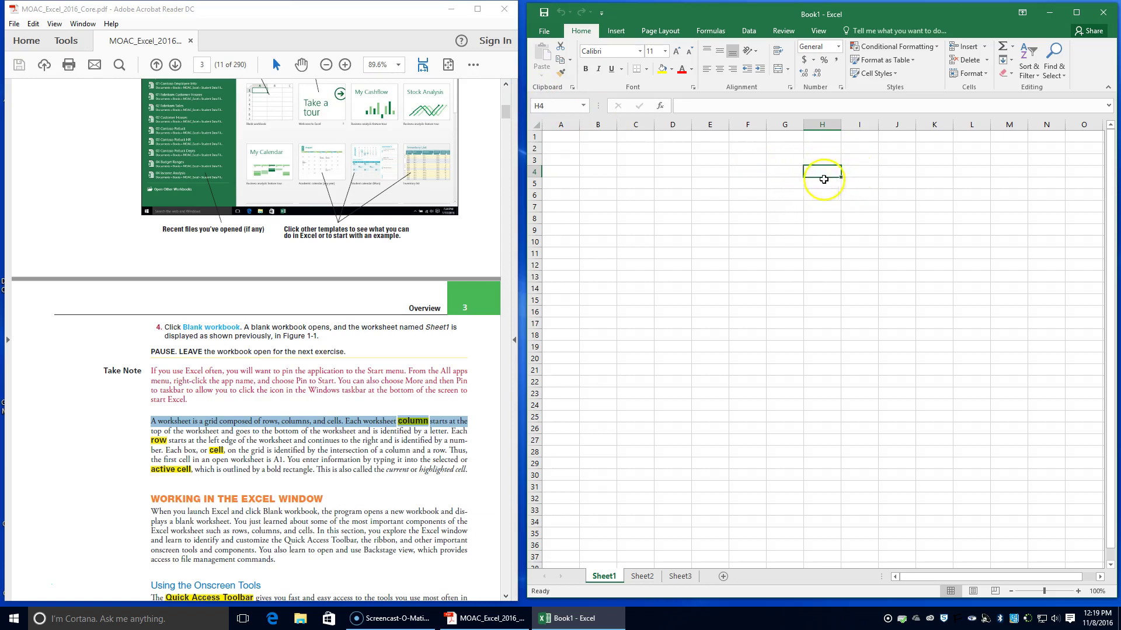
scroll(299, 503, down, 3)
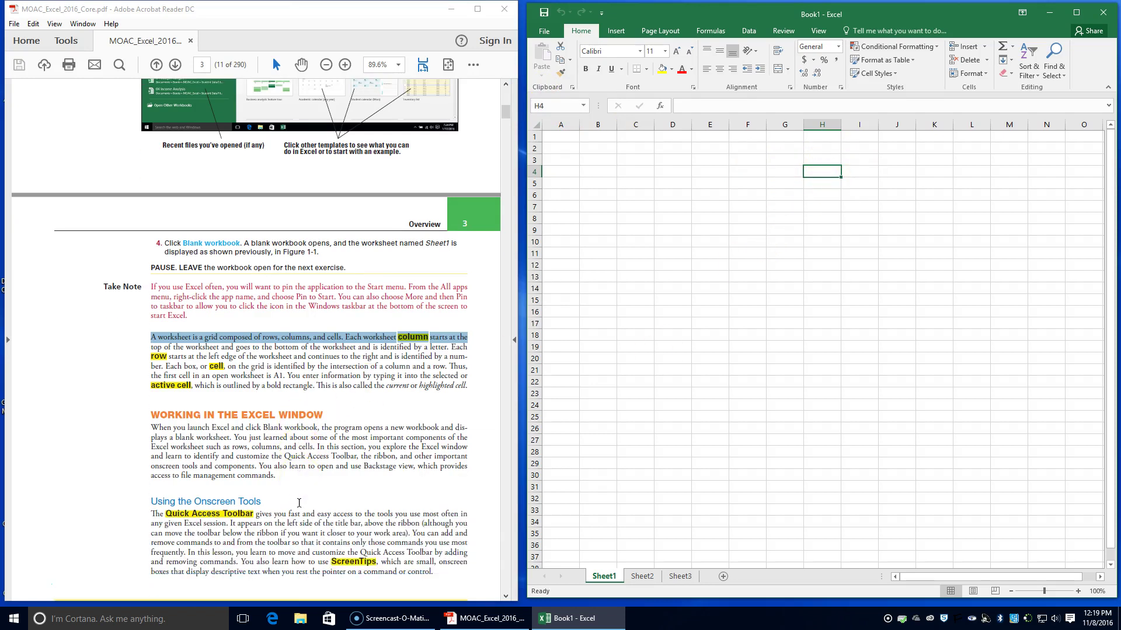
scroll(298, 502, down, 3)
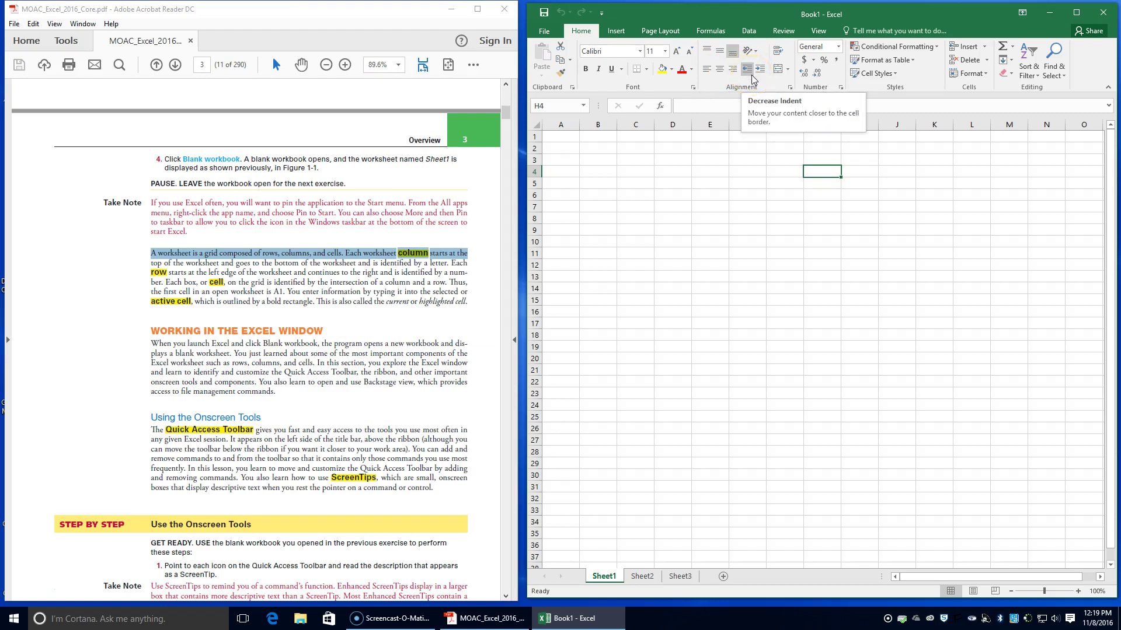
scroll(264, 406, down, 5)
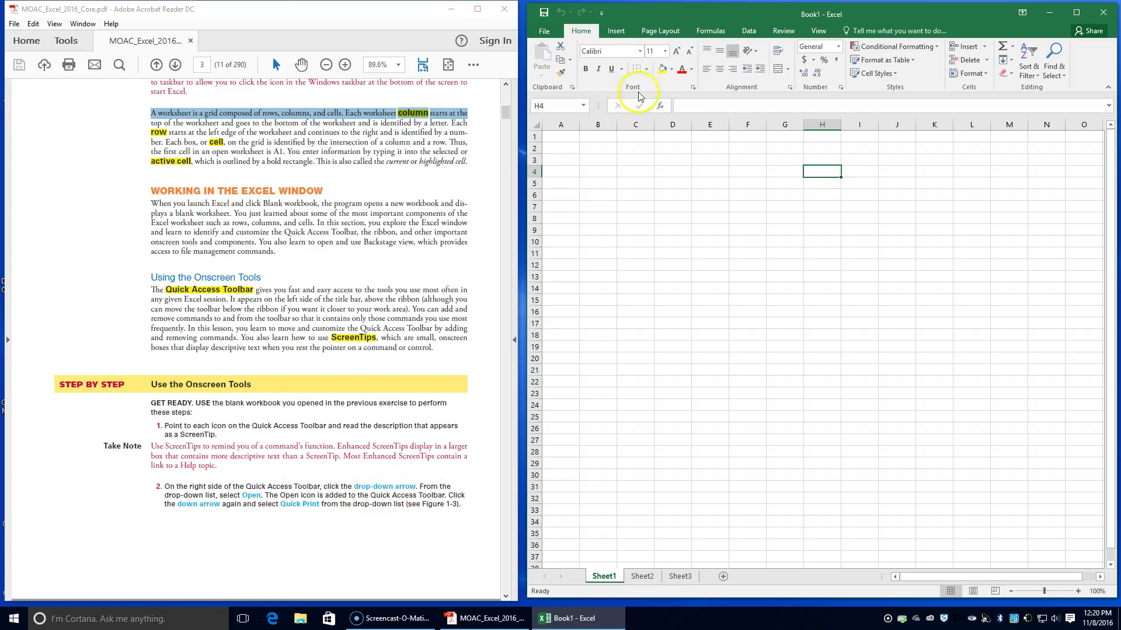
click(601, 14)
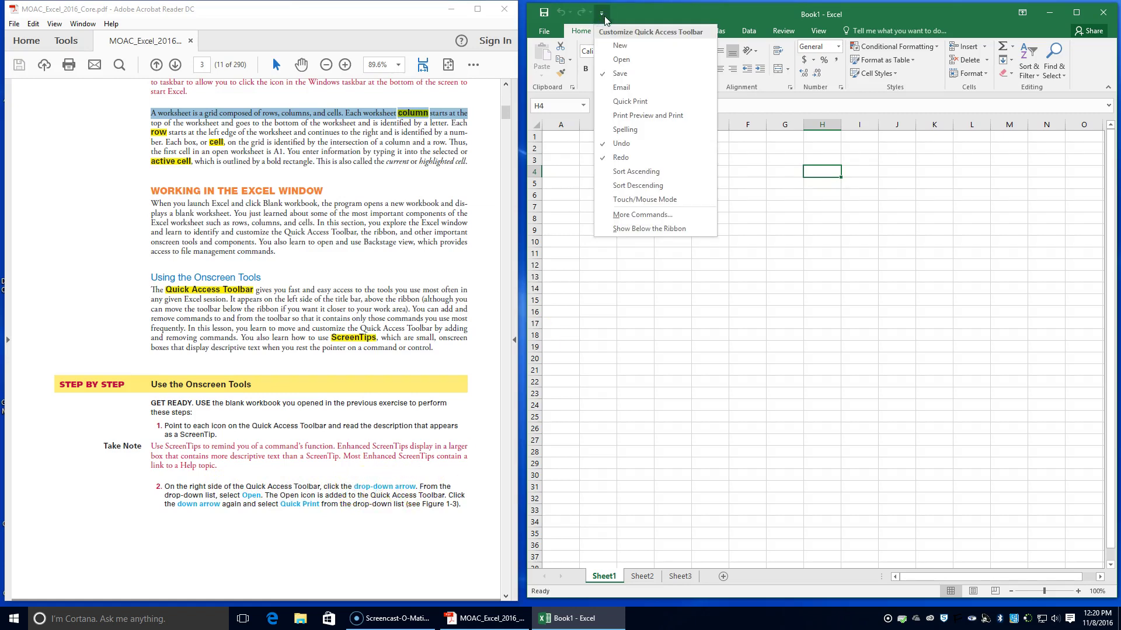
click(621, 58)
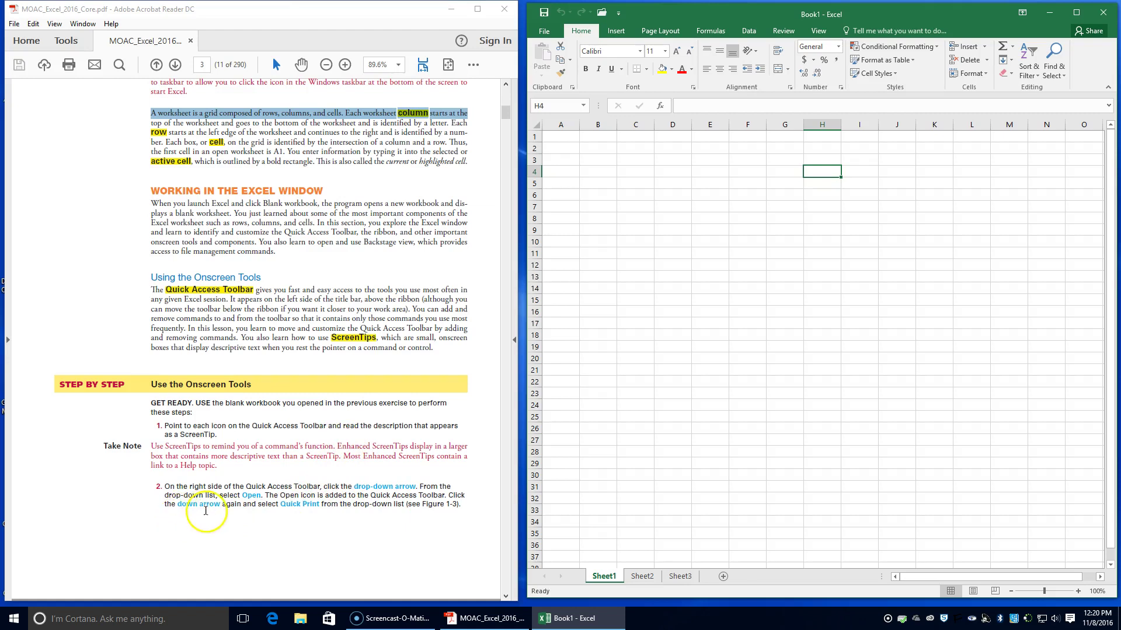
click(619, 14)
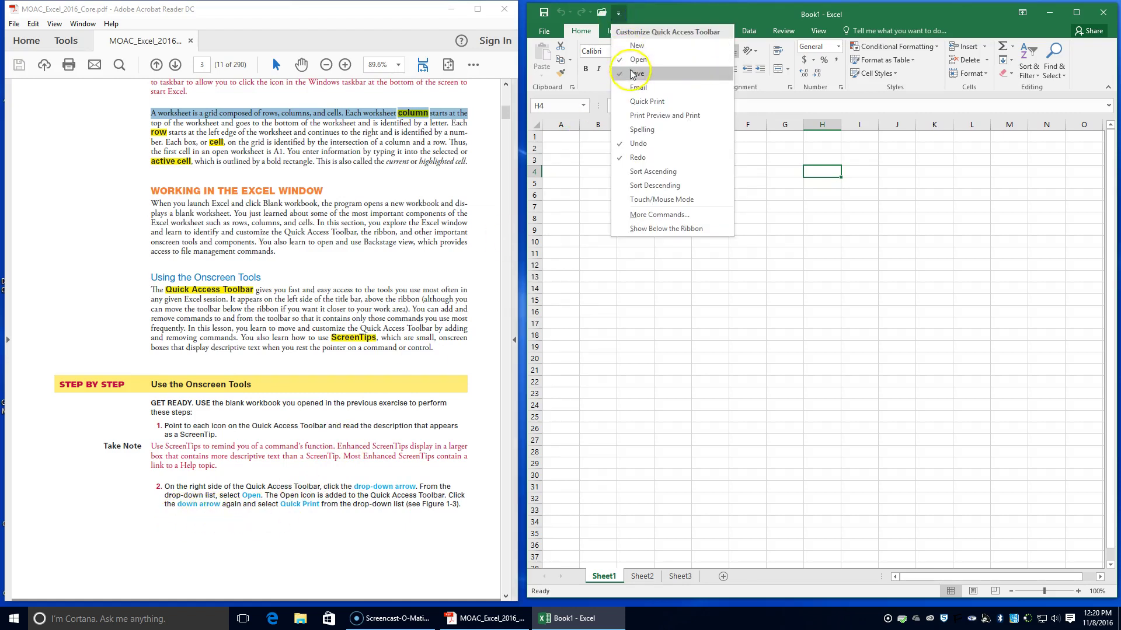
click(638, 102)
Show the Quick Access Toolbar below the ribbon and collapse the ribbon so only its tabs remain
scroll(281, 448, down, 5)
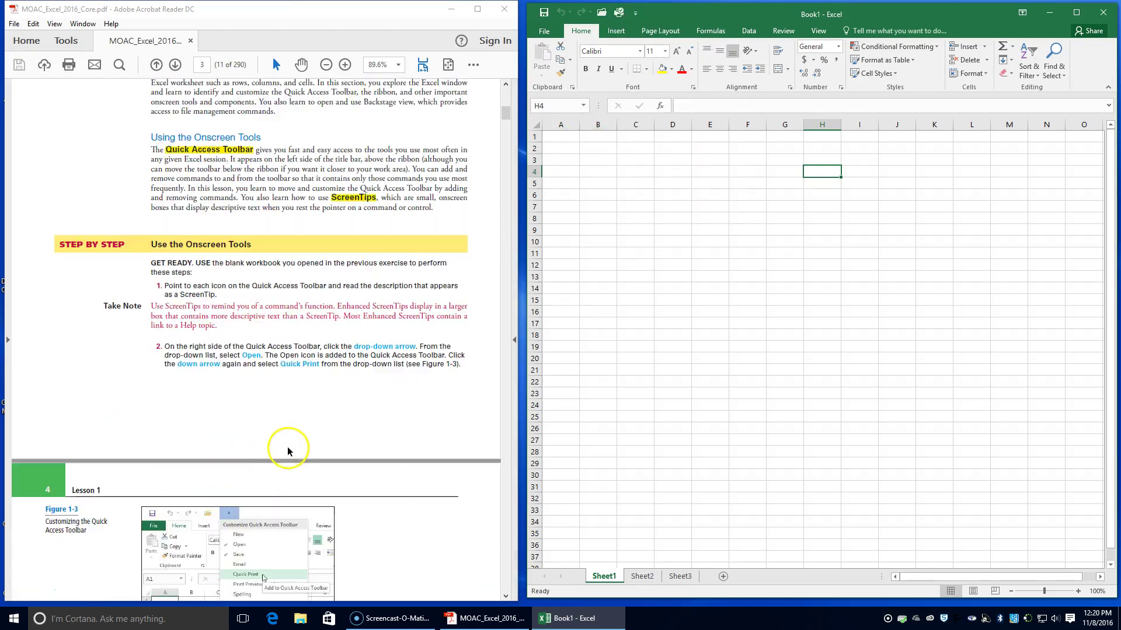
scroll(151, 397, down, 3)
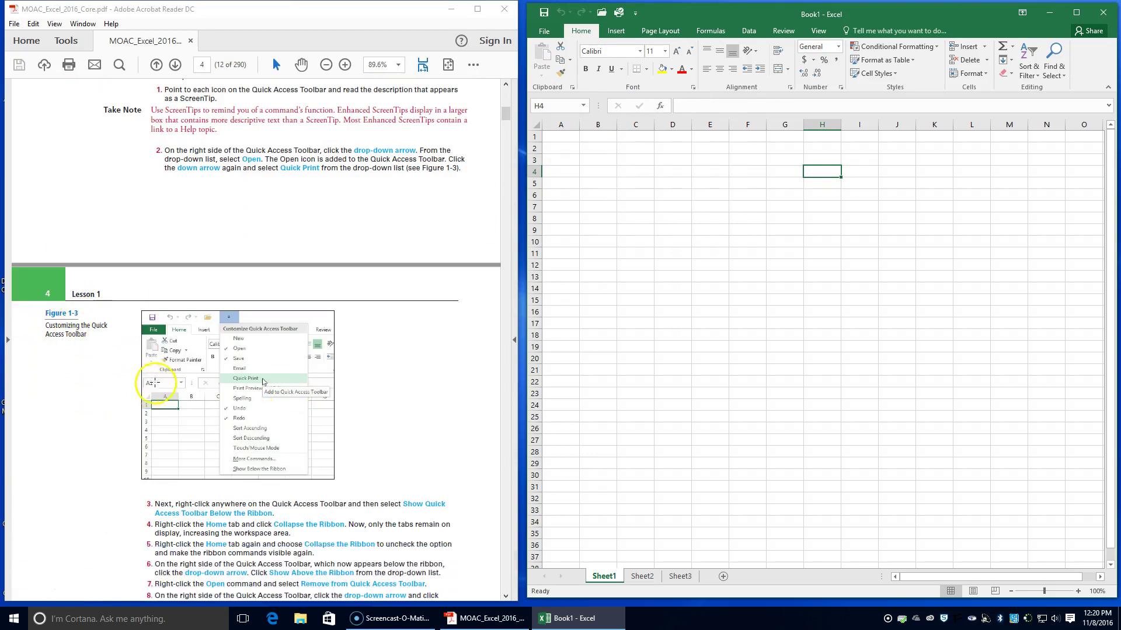
scroll(156, 449, down, 2)
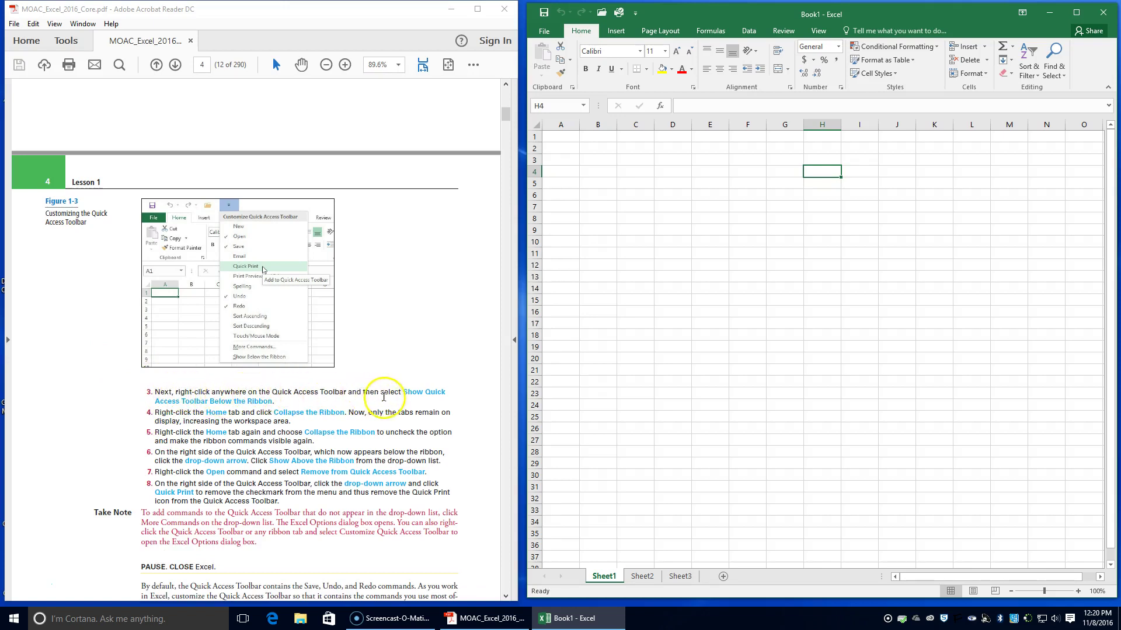
click(634, 12)
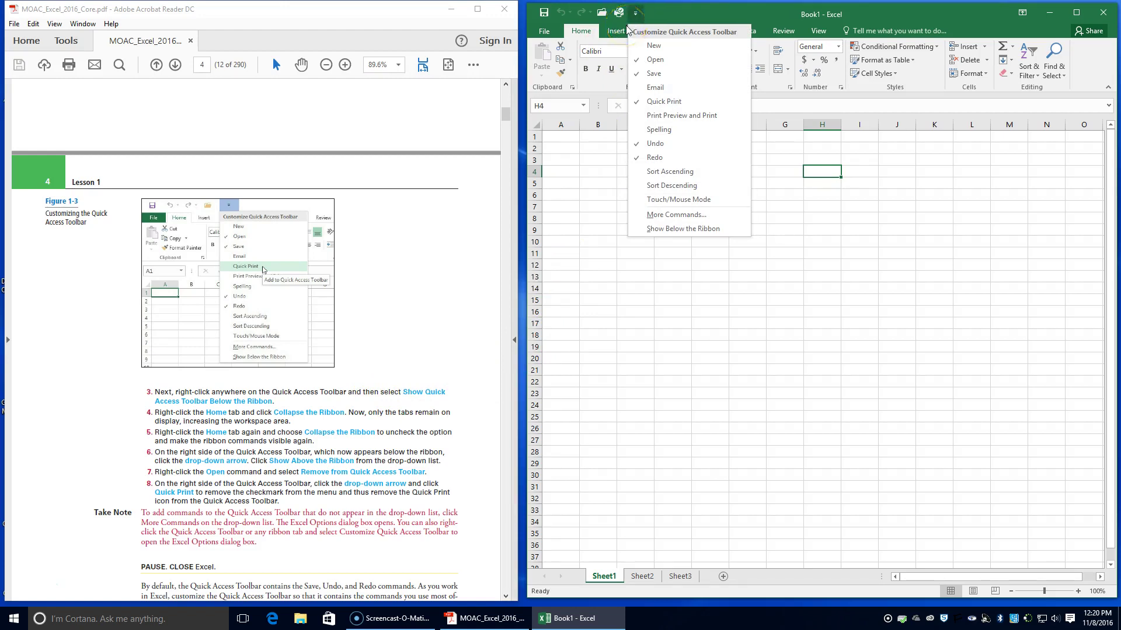
click(692, 229)
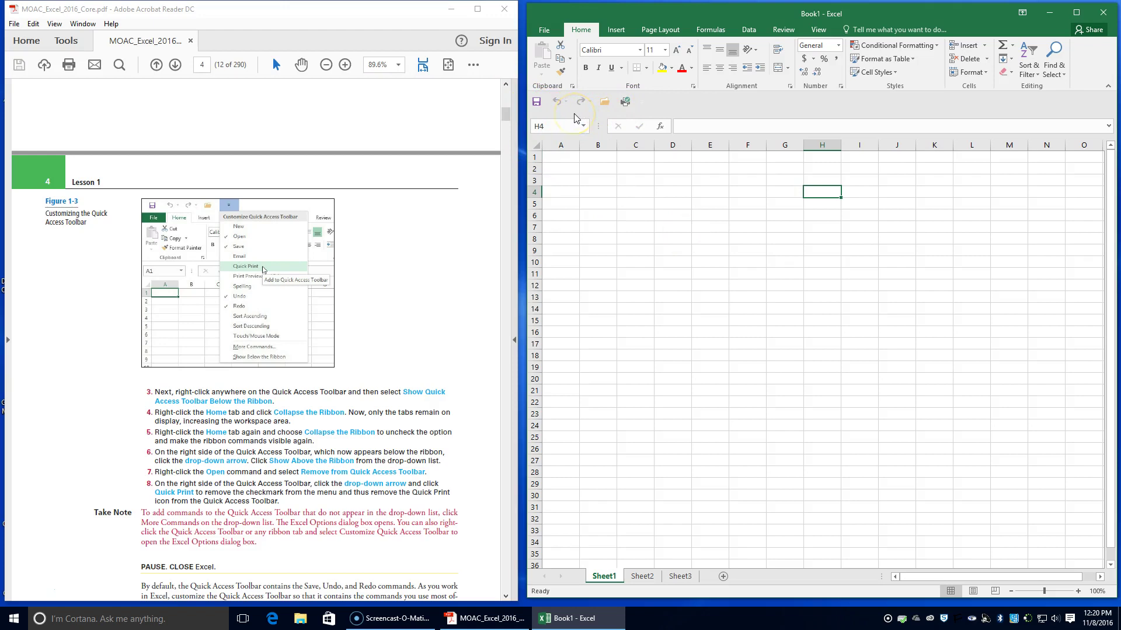
right_click(580, 32)
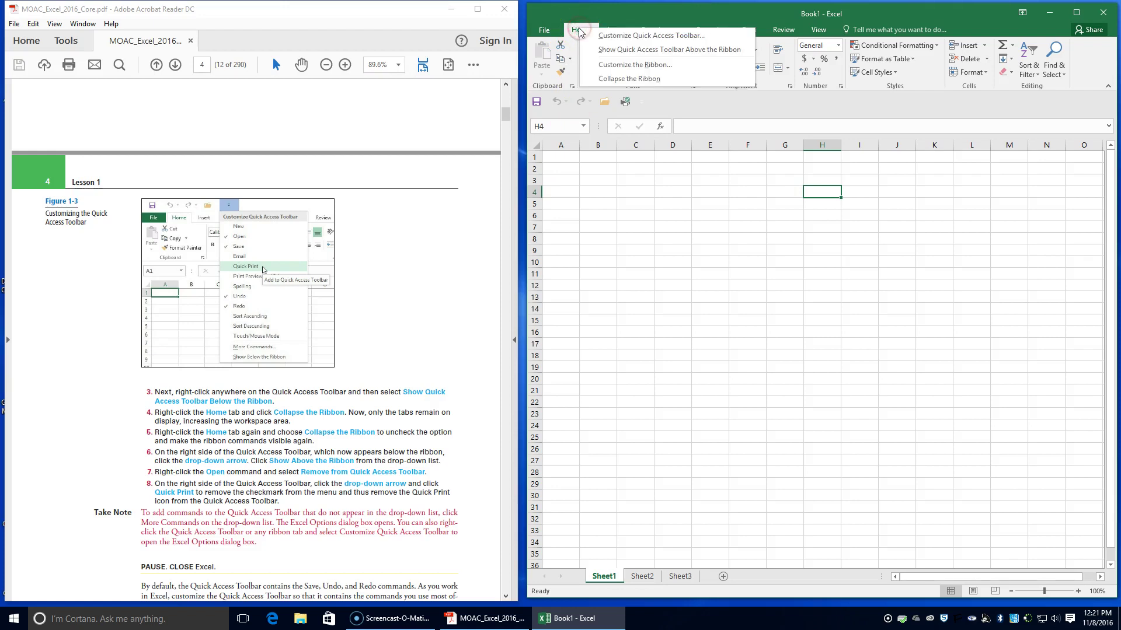
click(613, 79)
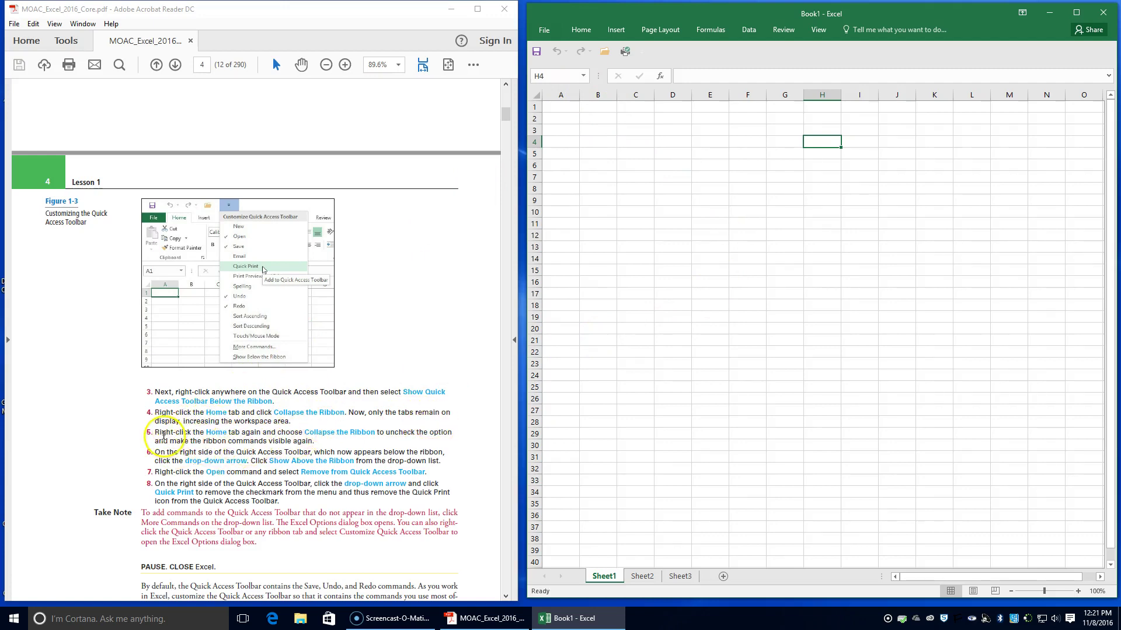
Turn off the collapsed ribbon display and move the Quick Access Toolbar back above the ribbon
right_click(582, 30)
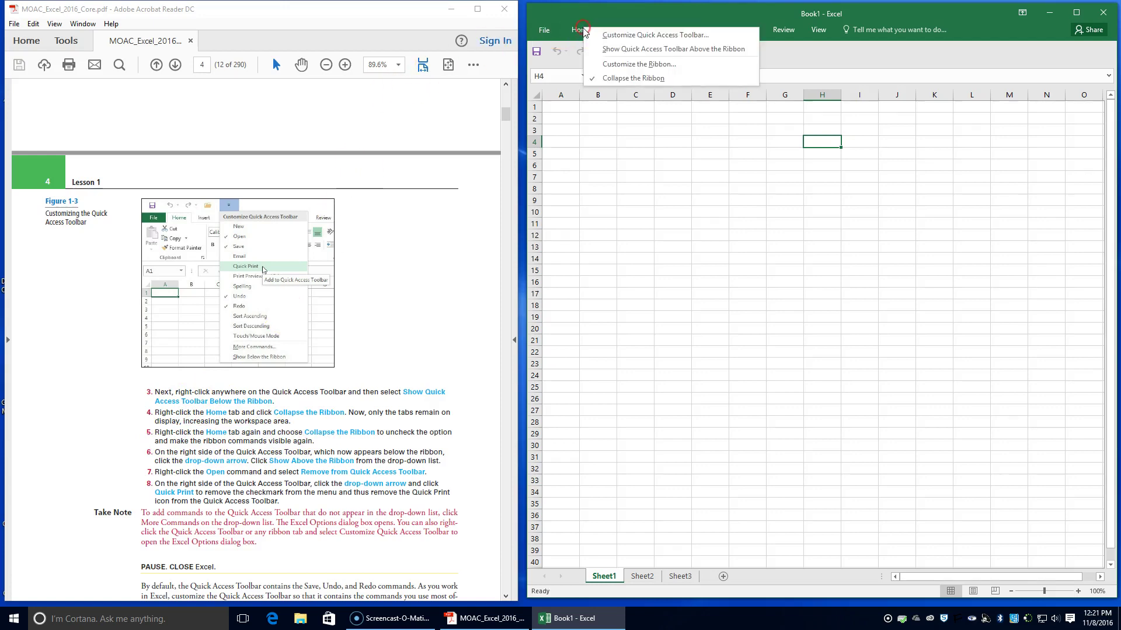
click(616, 78)
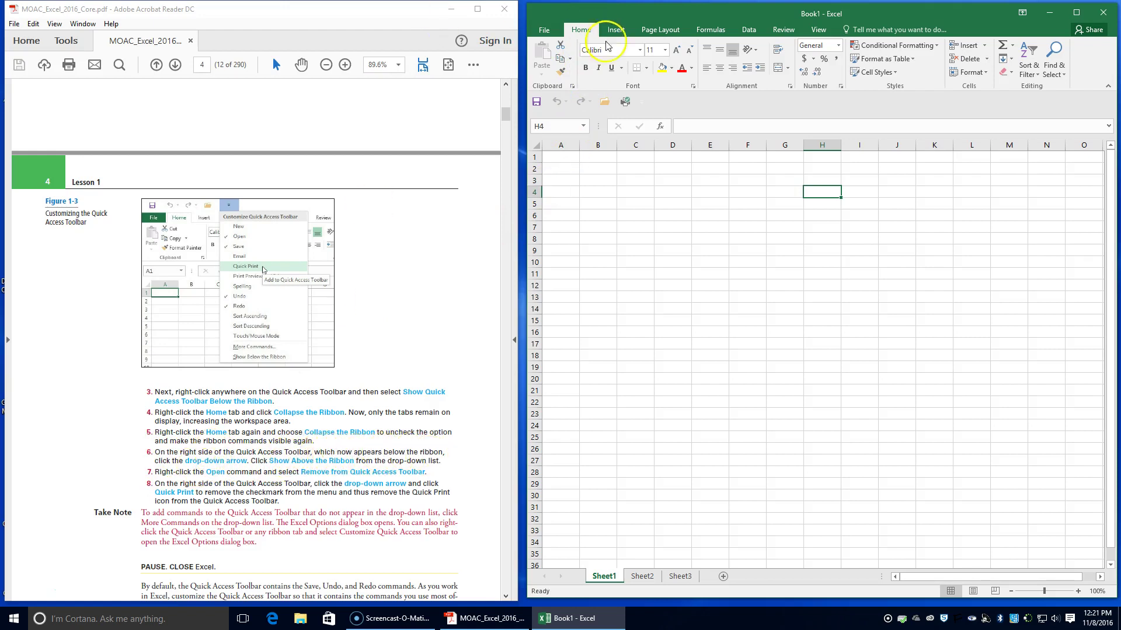
click(644, 104)
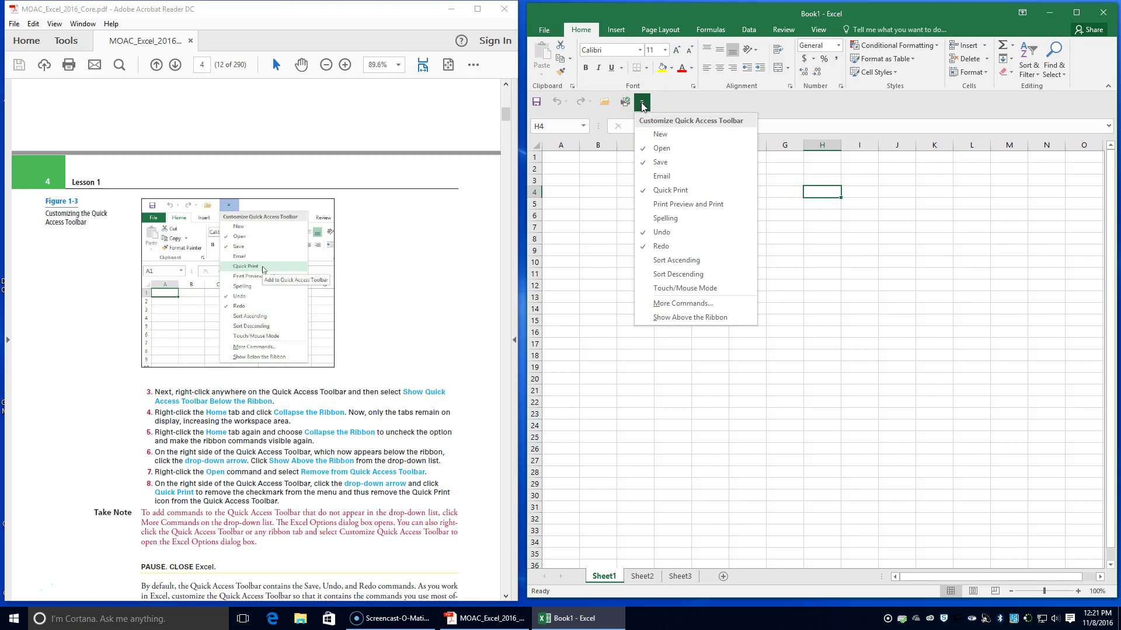
click(690, 318)
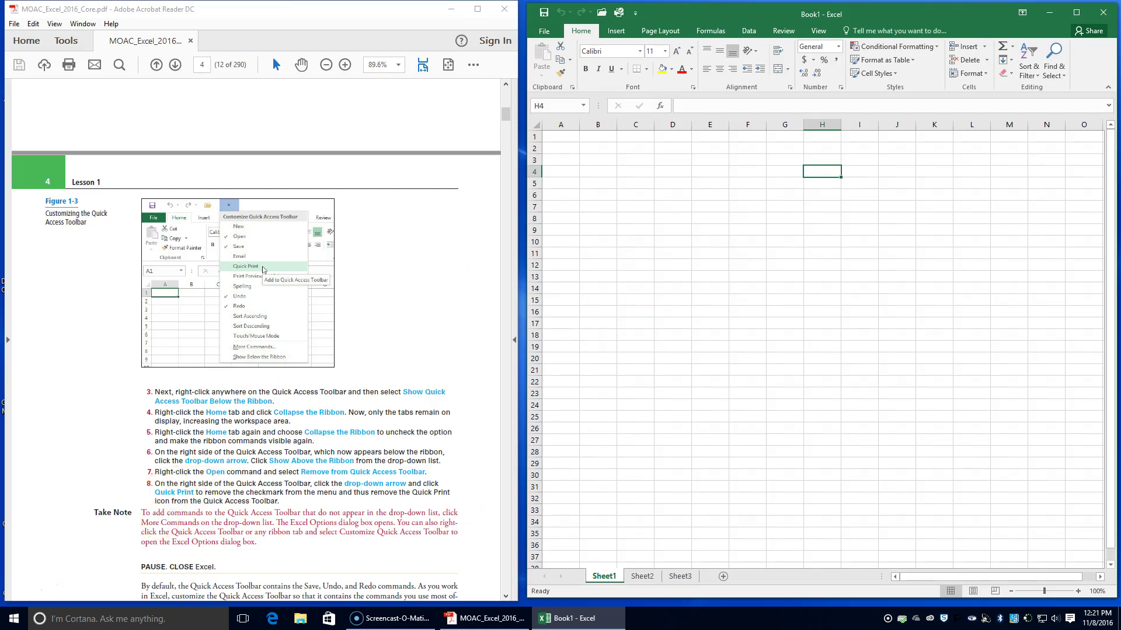
Add the New, Spelling, Sort Ascending and Sort Descending commands to the Quick Access Toolbar
click(635, 13)
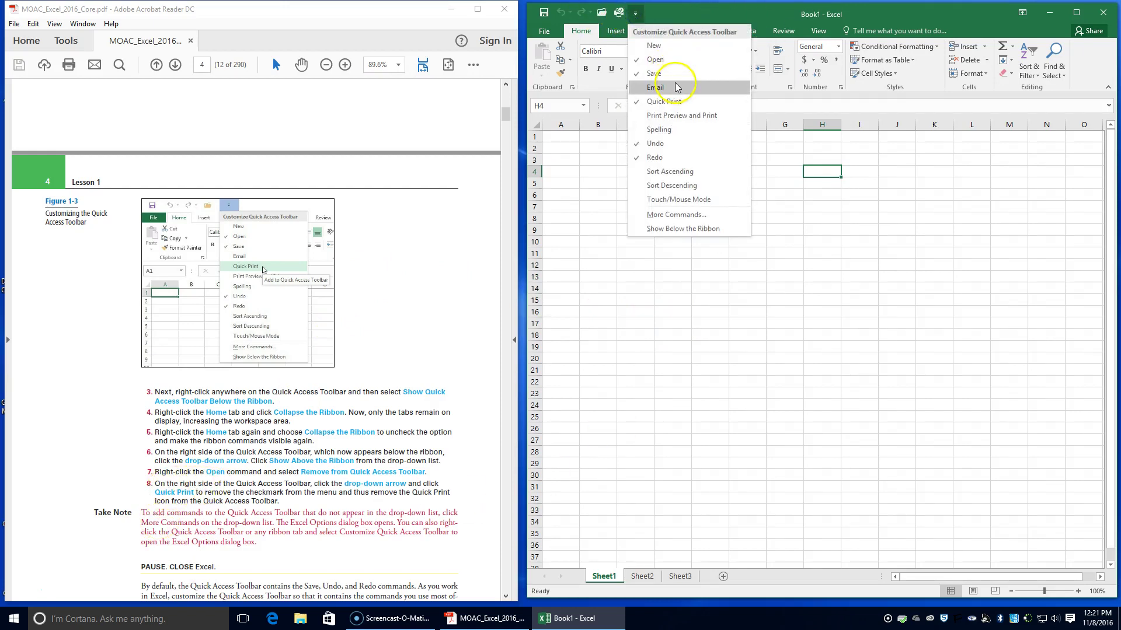
click(669, 46)
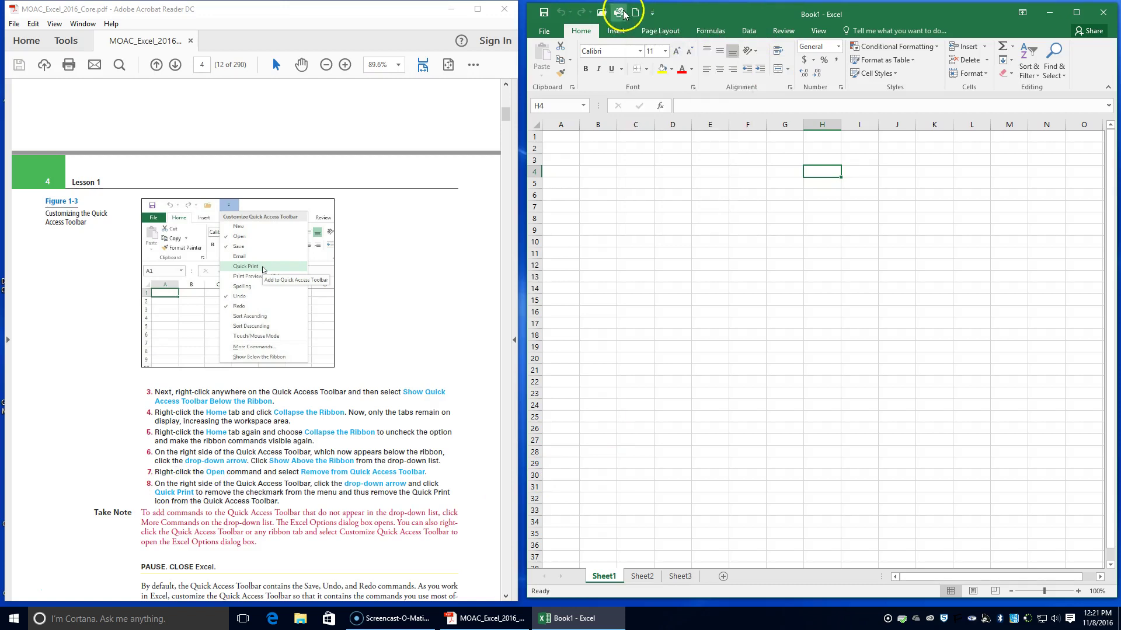
click(653, 14)
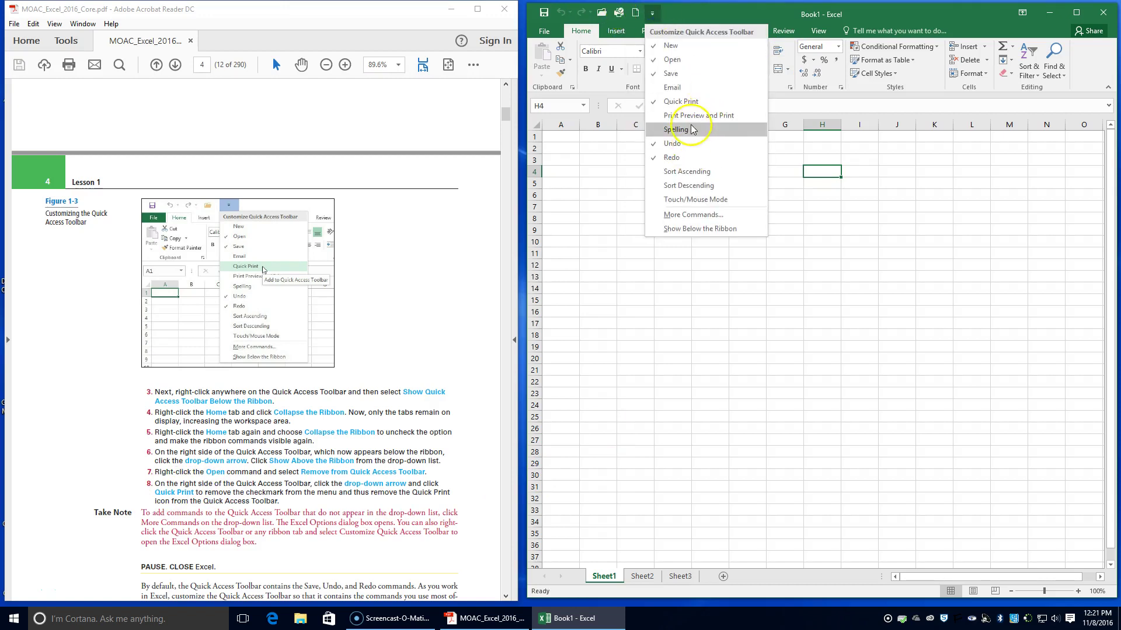
click(689, 119)
click(668, 14)
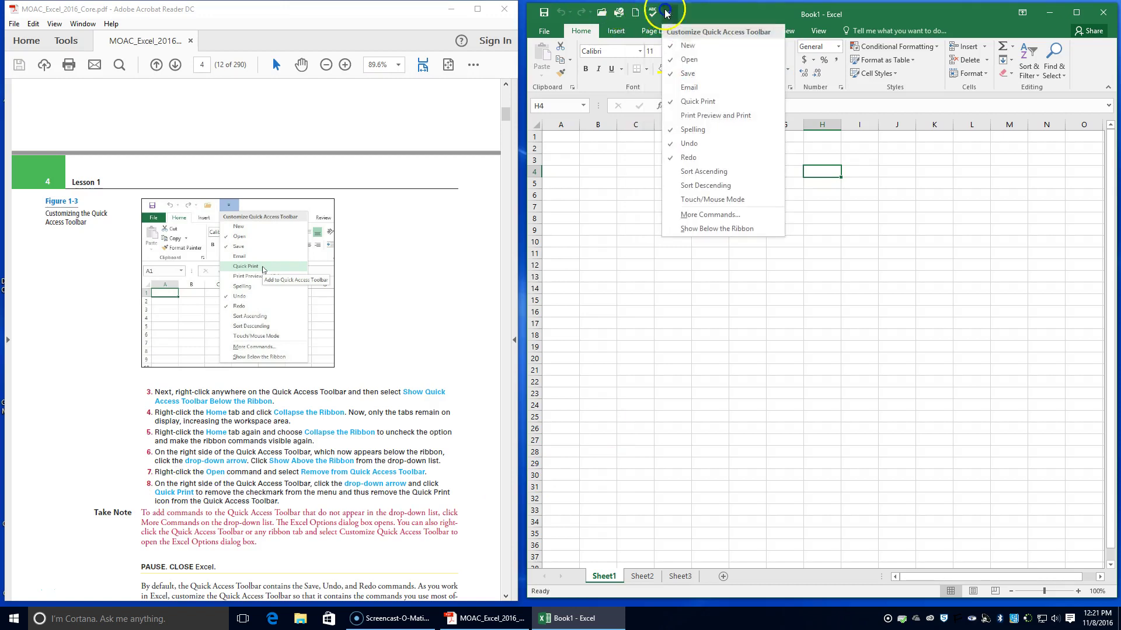
click(722, 177)
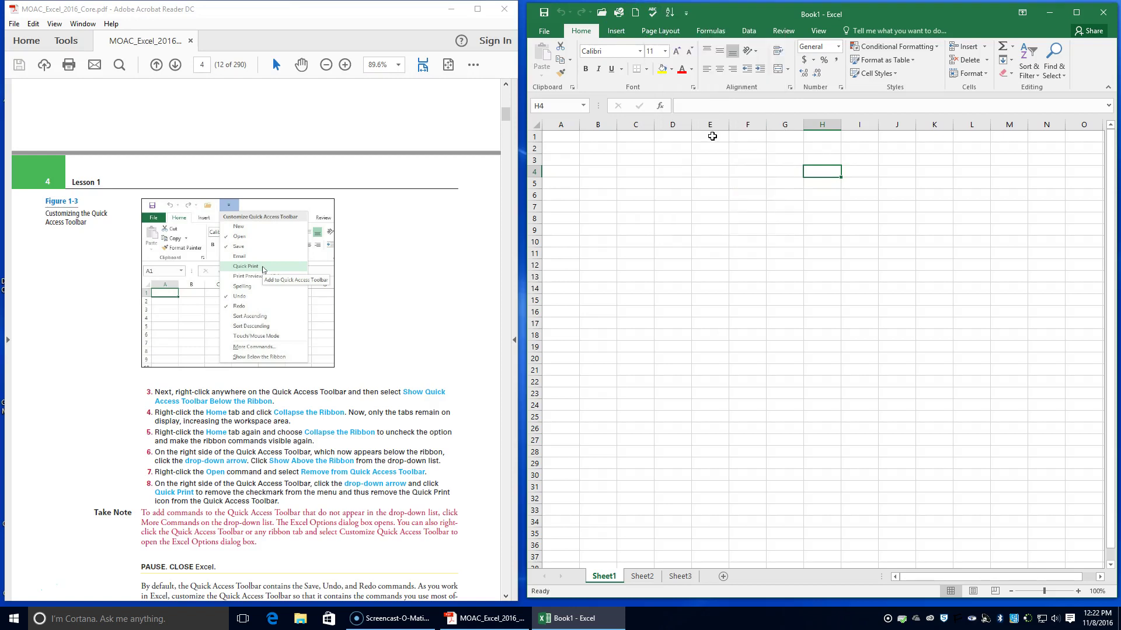
click(685, 13)
click(731, 185)
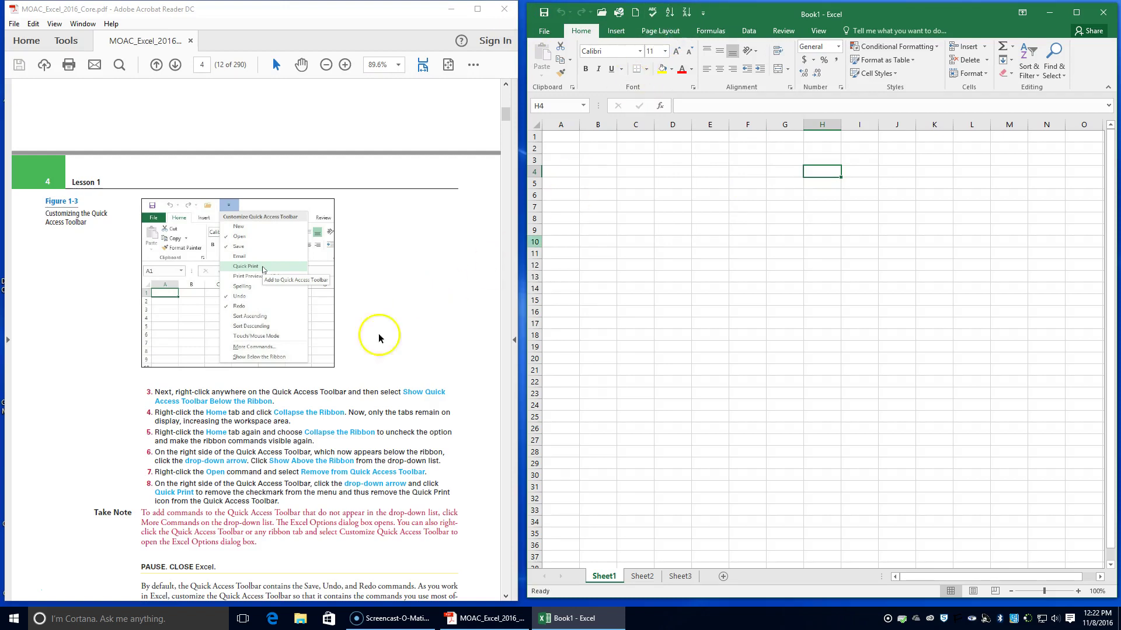
Read the PDF's remaining Quick Access Toolbar steps on page 4 and the Change the Workbook View exercise on page 5
scroll(378, 496, down, 3)
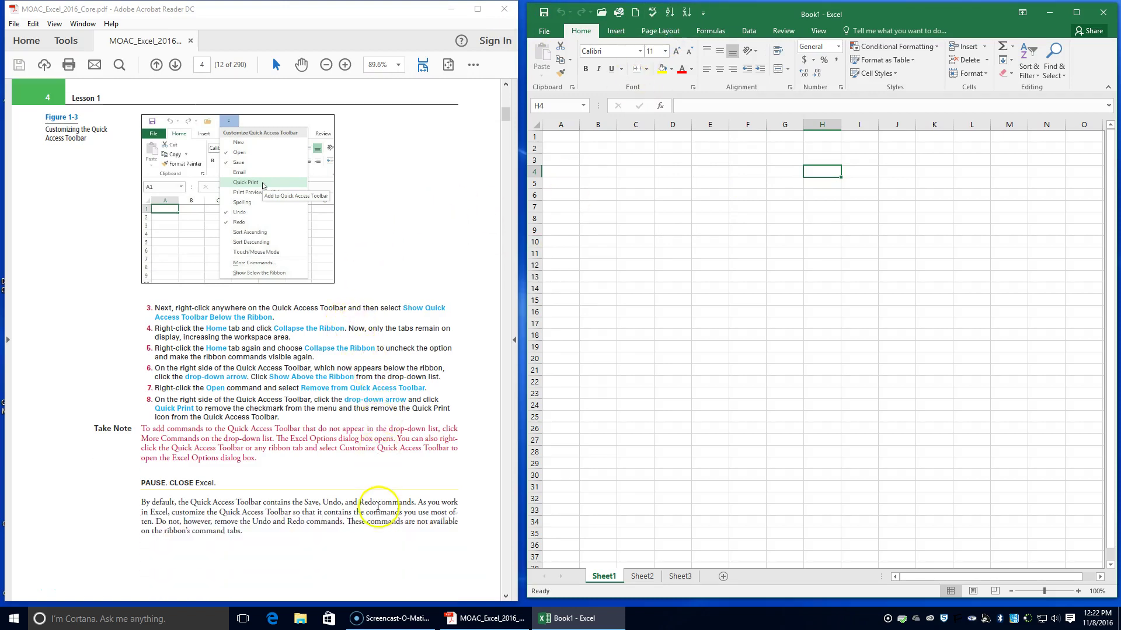
scroll(226, 496, down, 6)
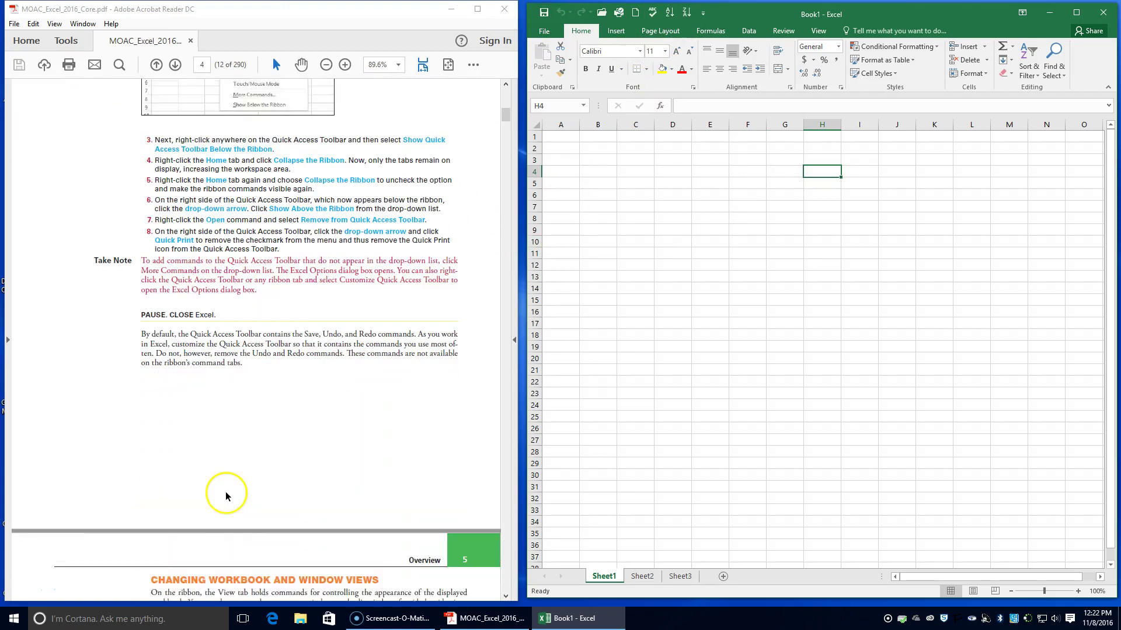
scroll(226, 491, down, 1)
scroll(311, 313, down, 6)
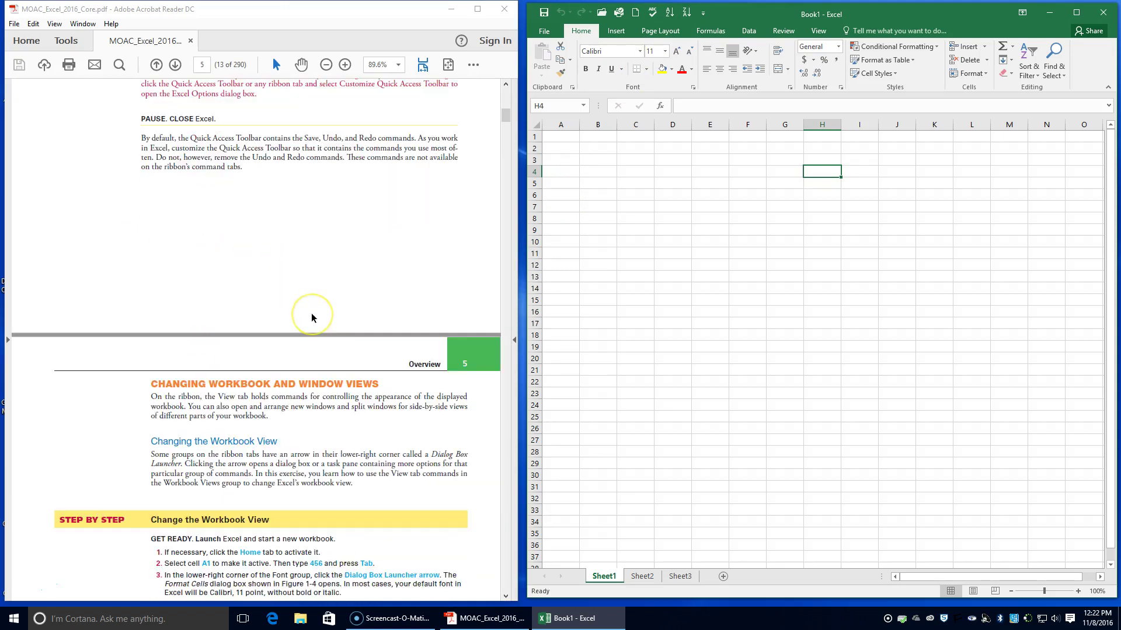
scroll(312, 318, up, 6)
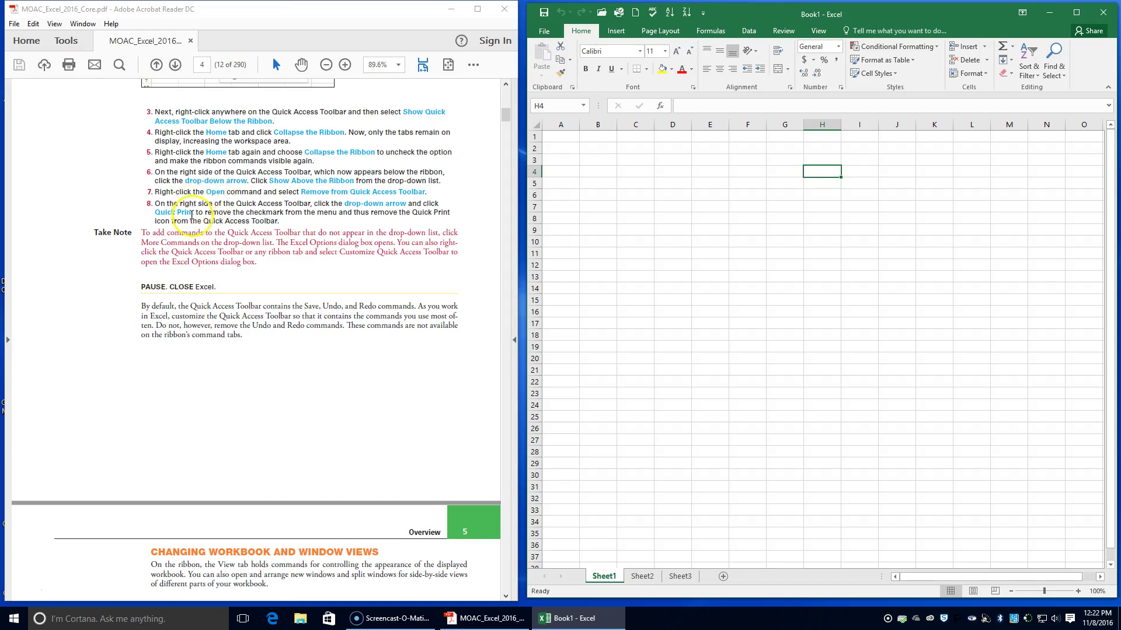
scroll(169, 322, down, 4)
scroll(169, 322, down, 1)
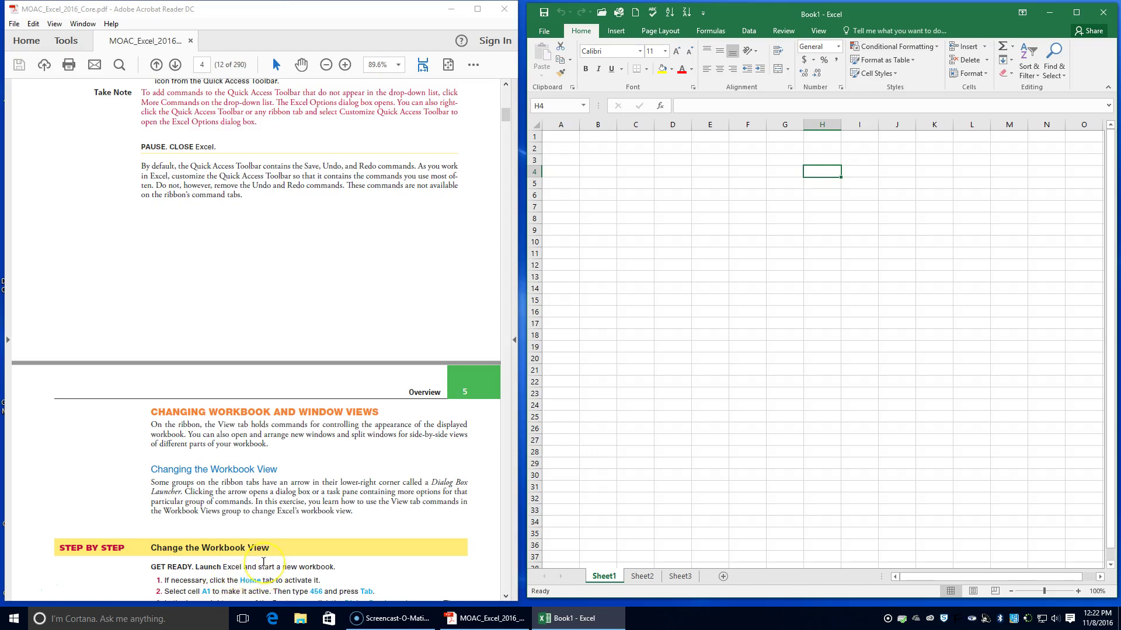
scroll(263, 562, down, 2)
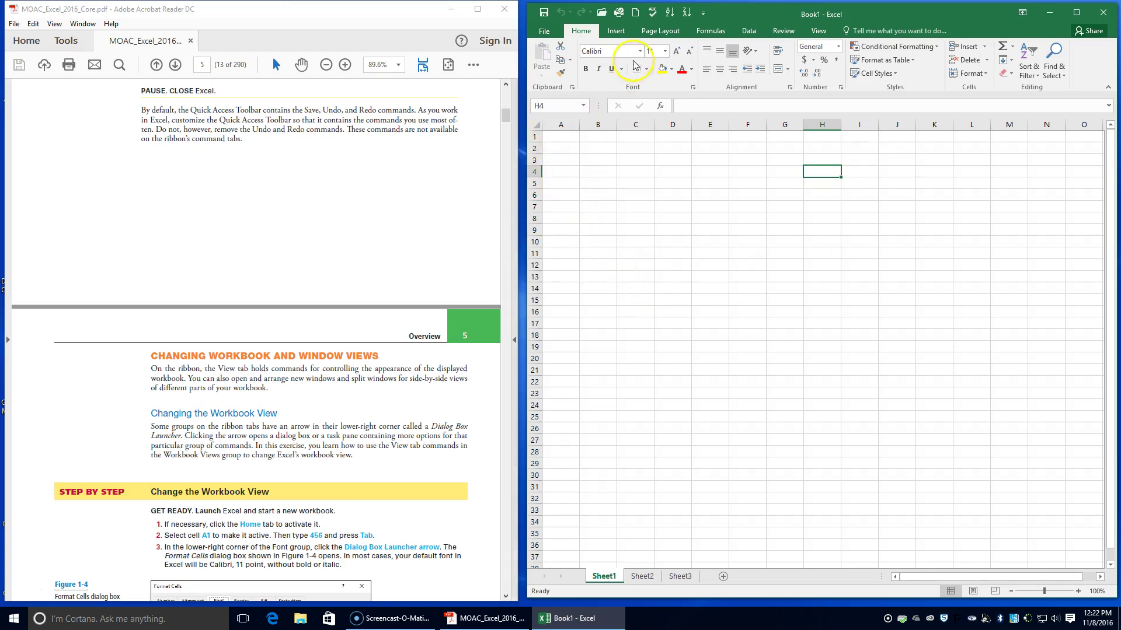
Enter 456 in cell A1 of Sheet1 and move on to cell B1
click(582, 32)
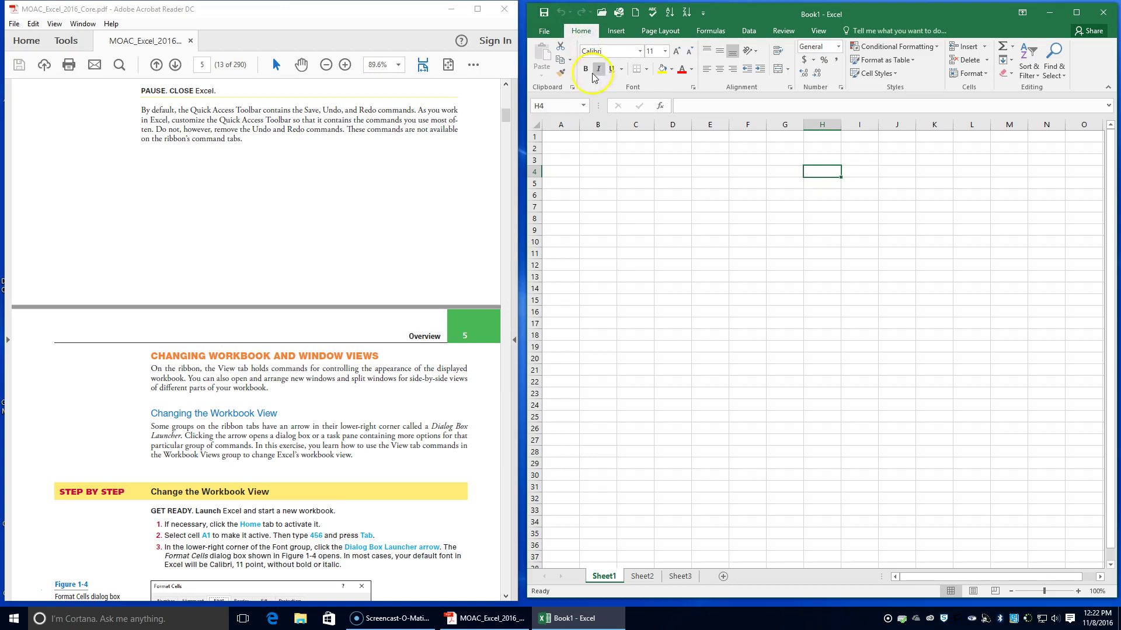
click(565, 142)
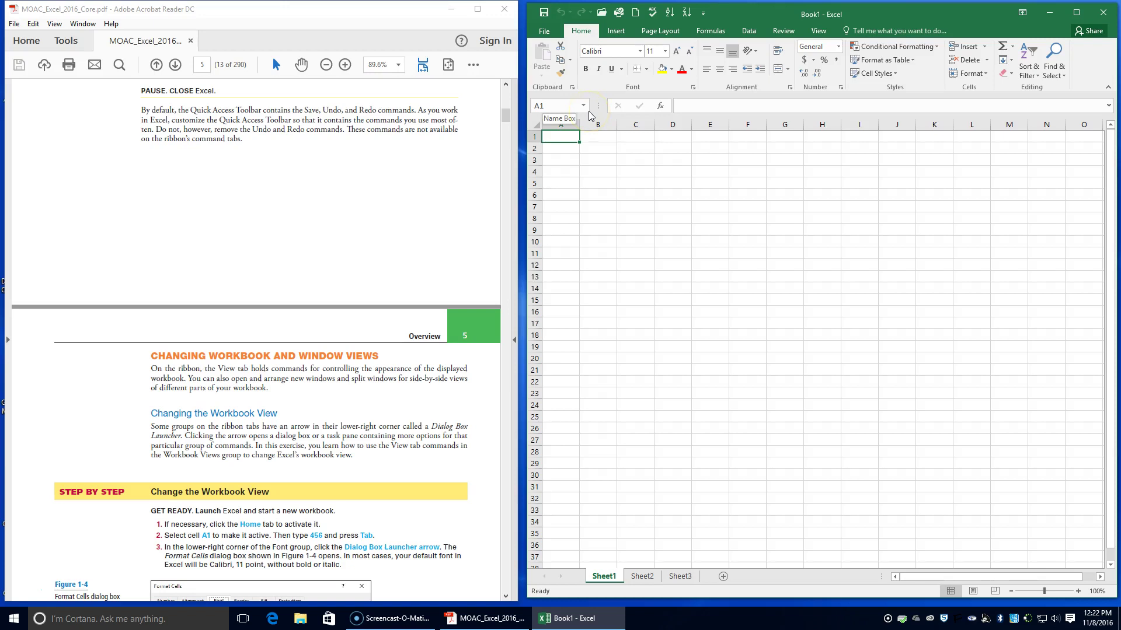
text(456)
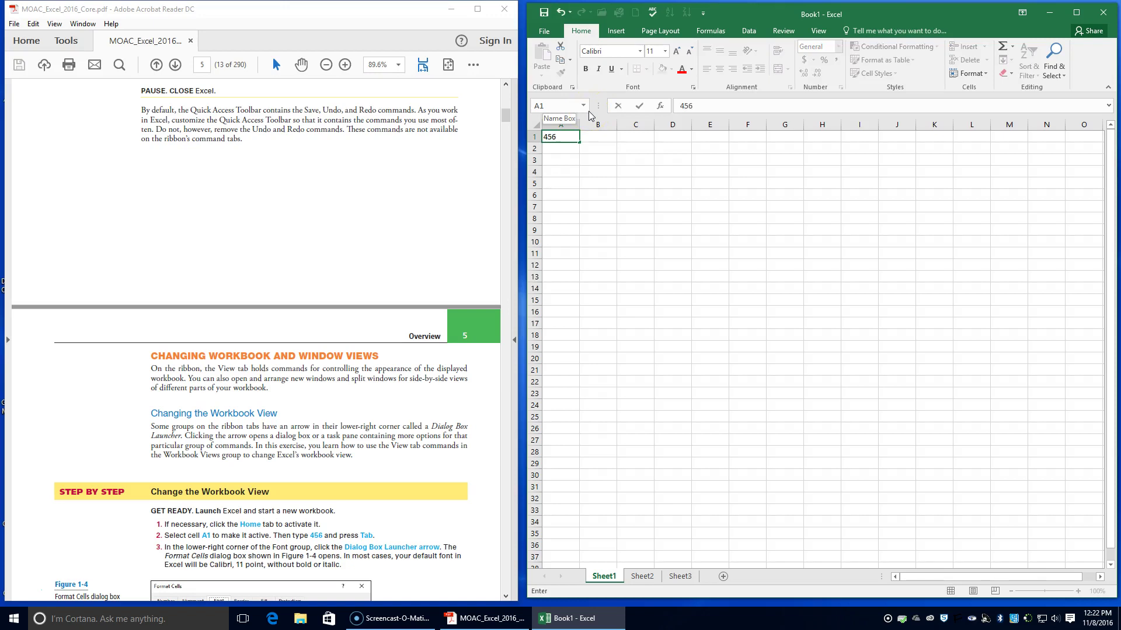
key(Tab)
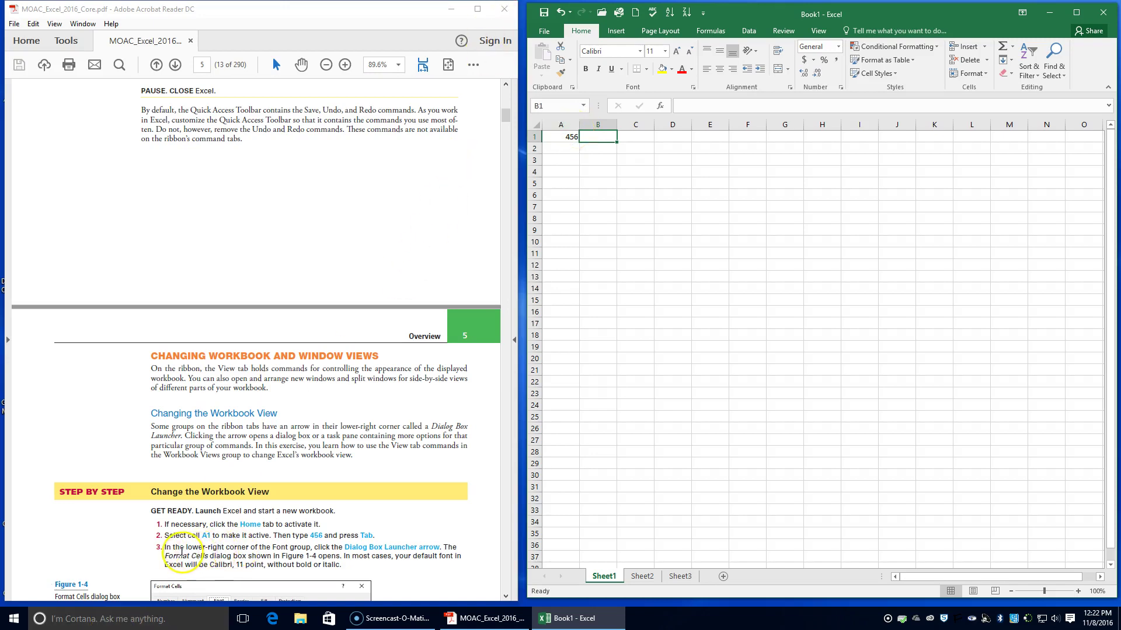
scroll(181, 551, down, 2)
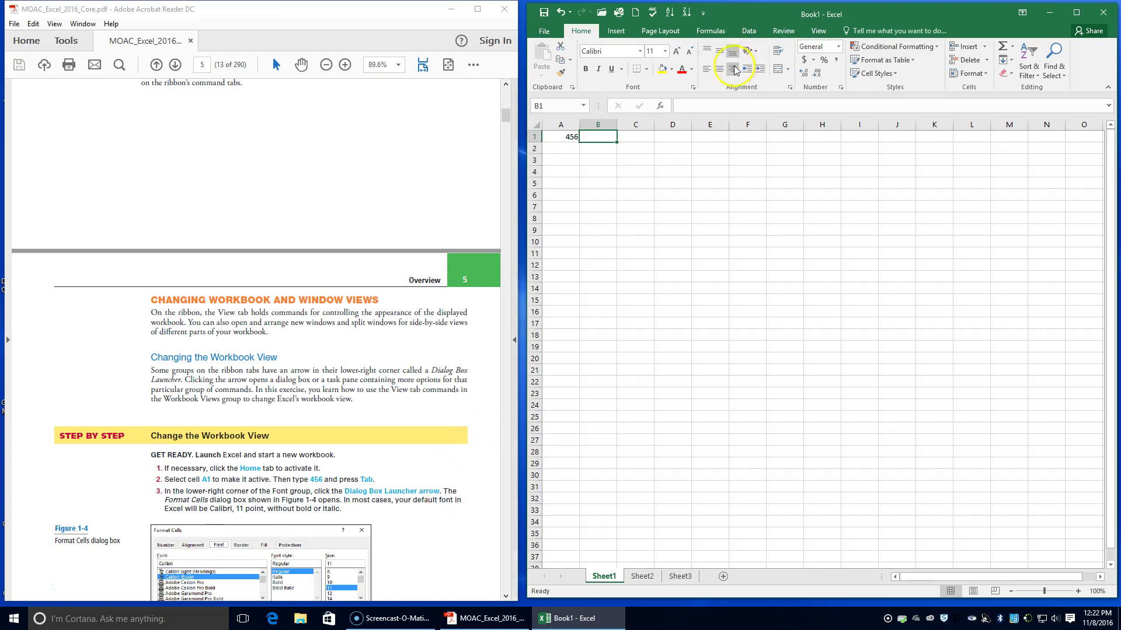
Format cell B1 with the Cambria font in the Format Cells dialog, and enter 456 in that cell
click(692, 88)
scroll(237, 501, down, 3)
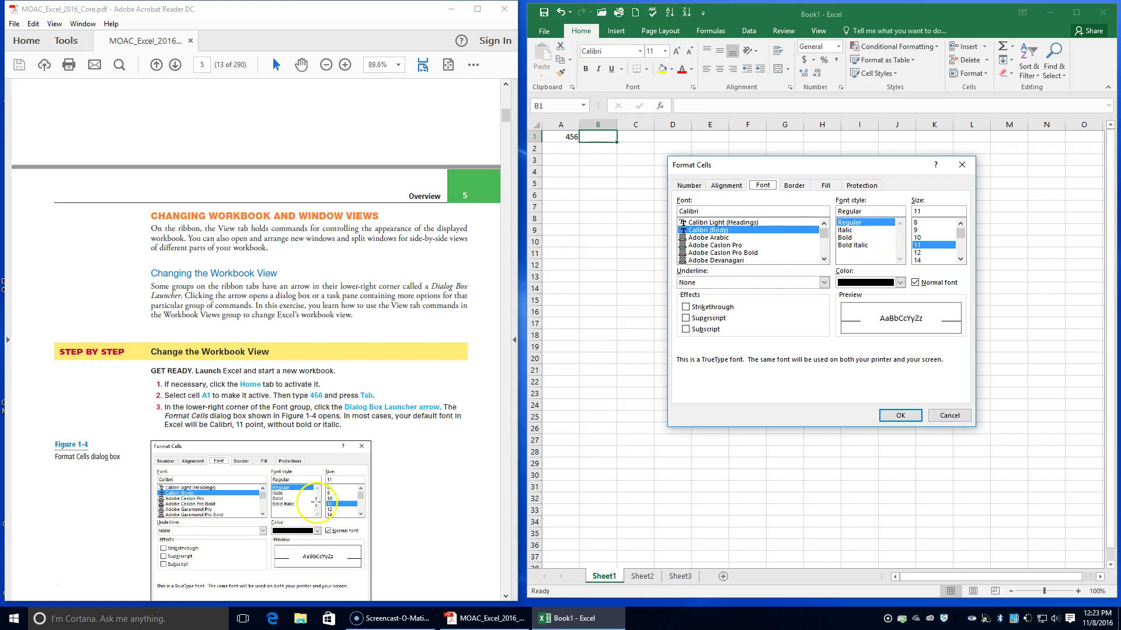
scroll(318, 505, down, 3)
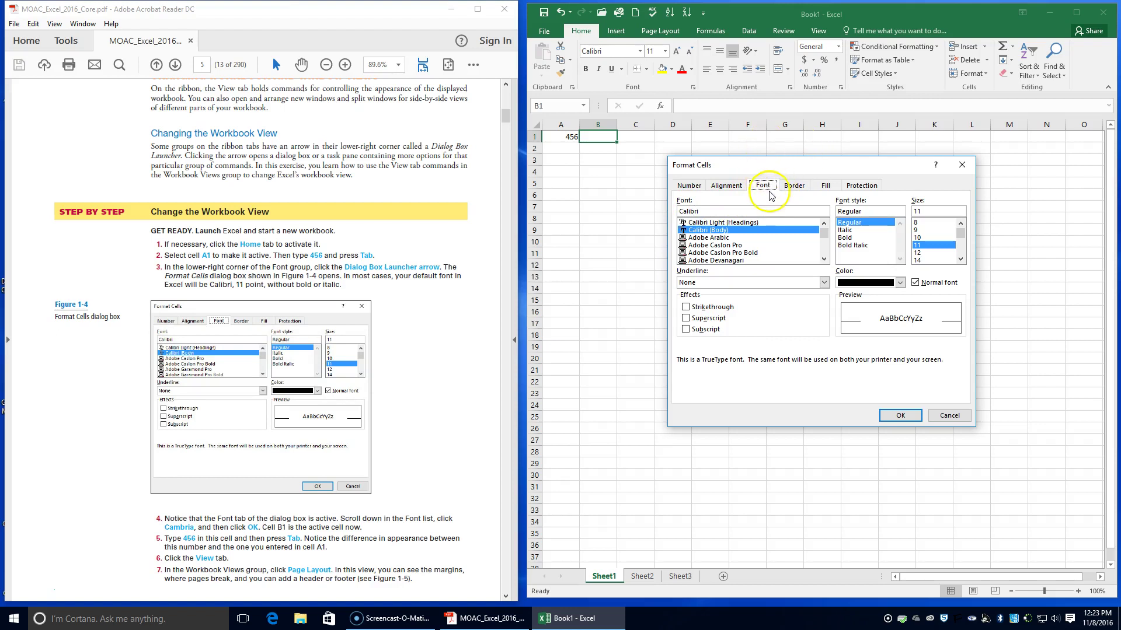
click(824, 260)
click(824, 259)
drag(824, 259, 824, 259)
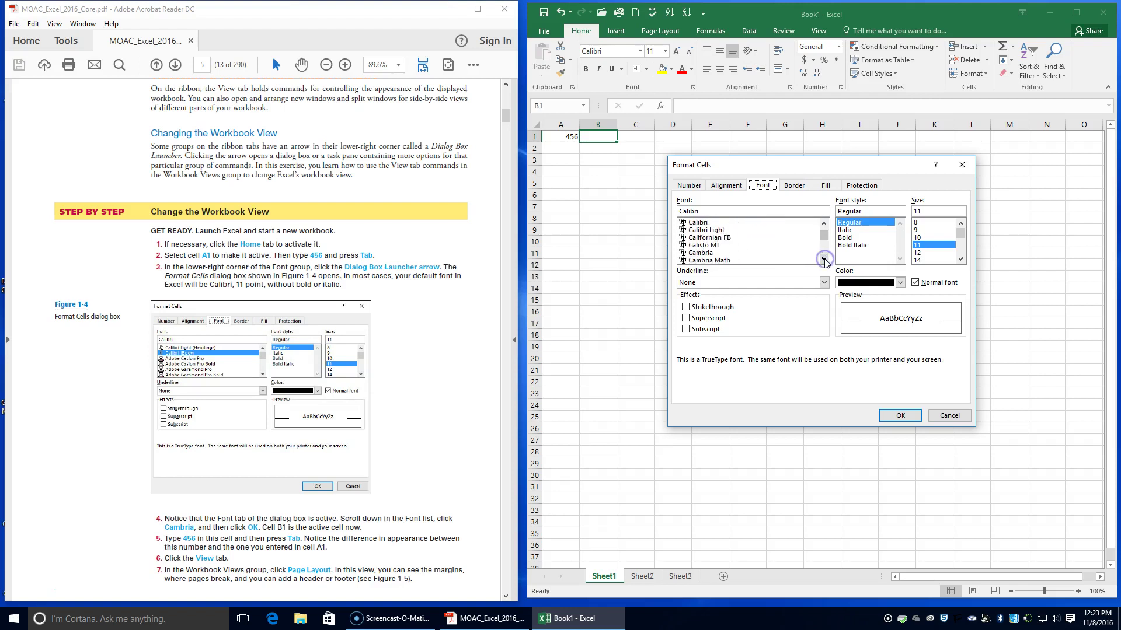
click(705, 254)
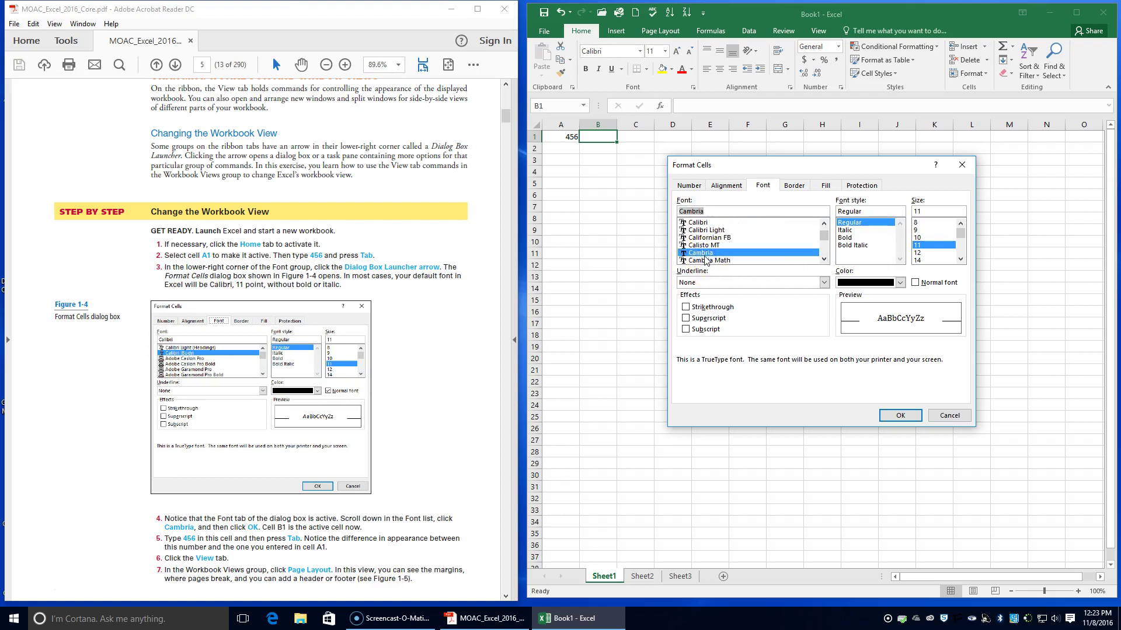
click(897, 416)
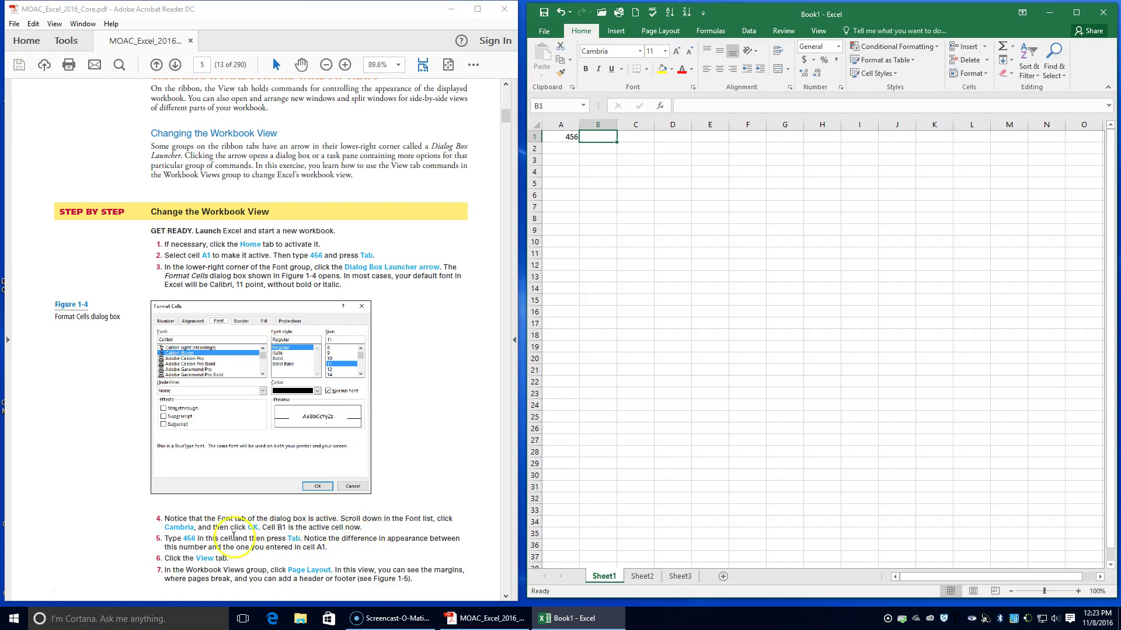
text(456)
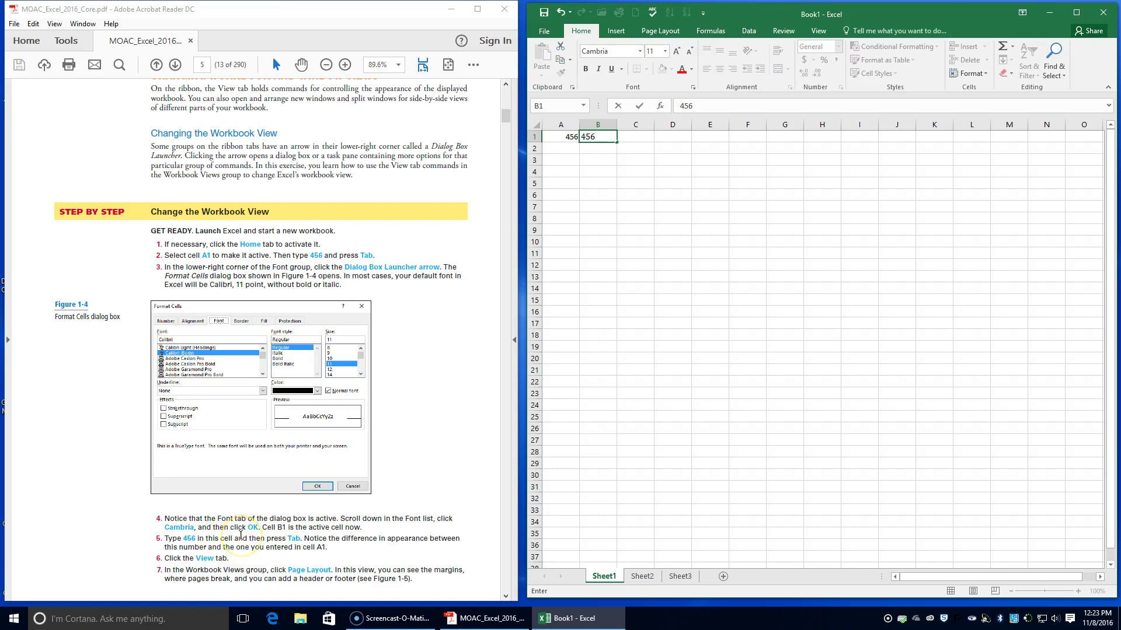
key(Tab)
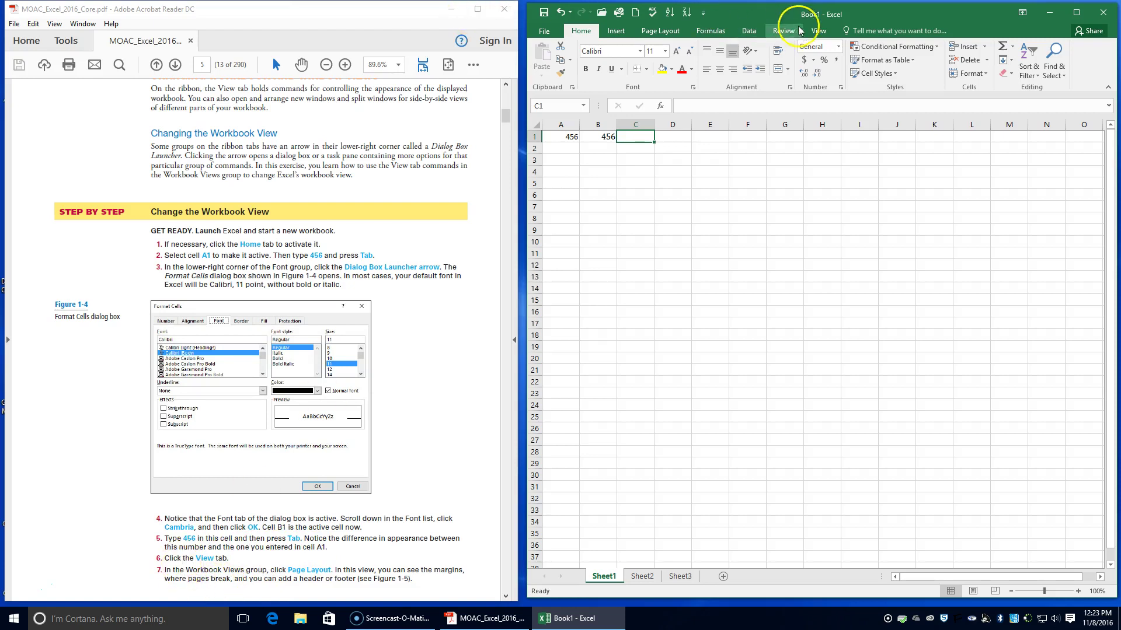
Switch the worksheet to Page Layout view and look over its header and footer areas
click(819, 30)
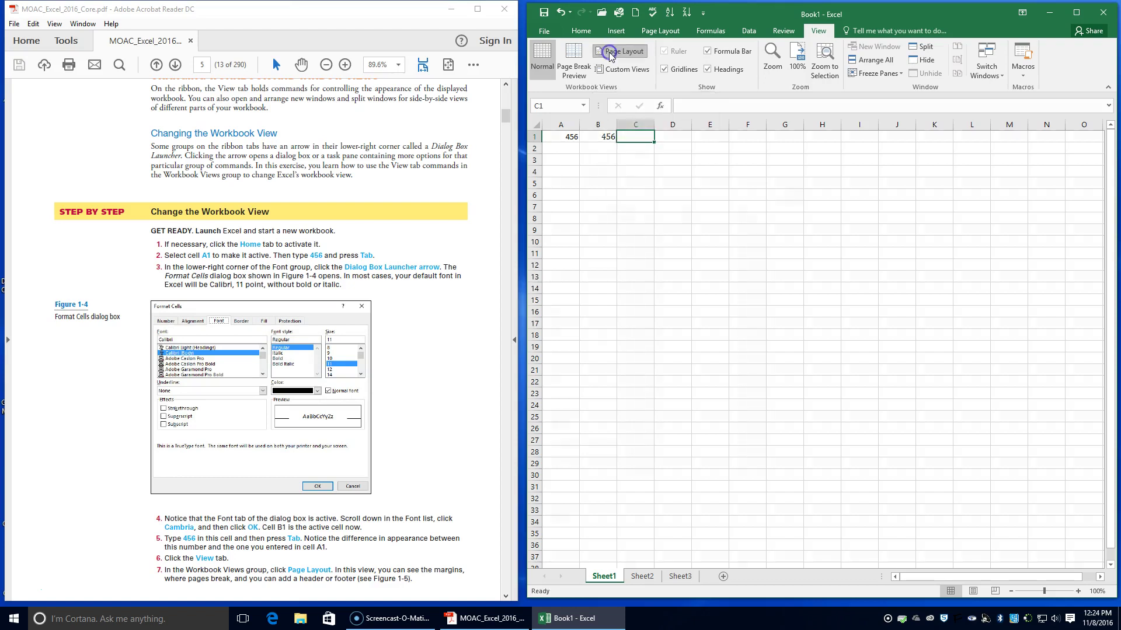
click(611, 53)
scroll(799, 363, down, 5)
scroll(799, 363, down, 7)
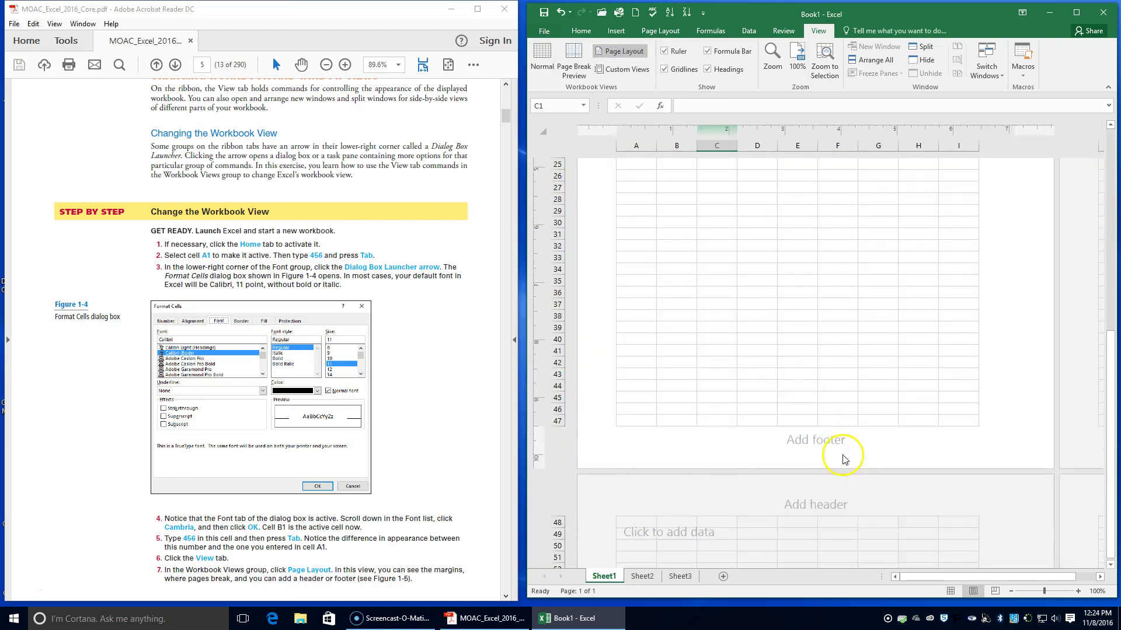
scroll(737, 260, up, 12)
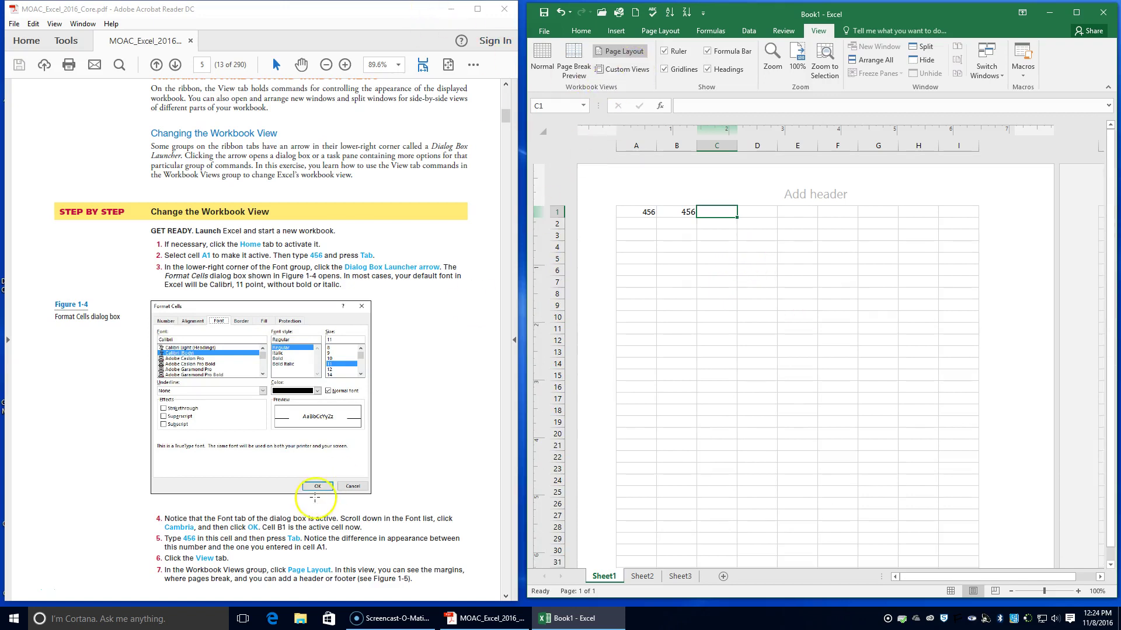
Follow the PDF's step 8 on page 6 and return the worksheet to Normal view
scroll(315, 507, down, 4)
scroll(319, 522, down, 11)
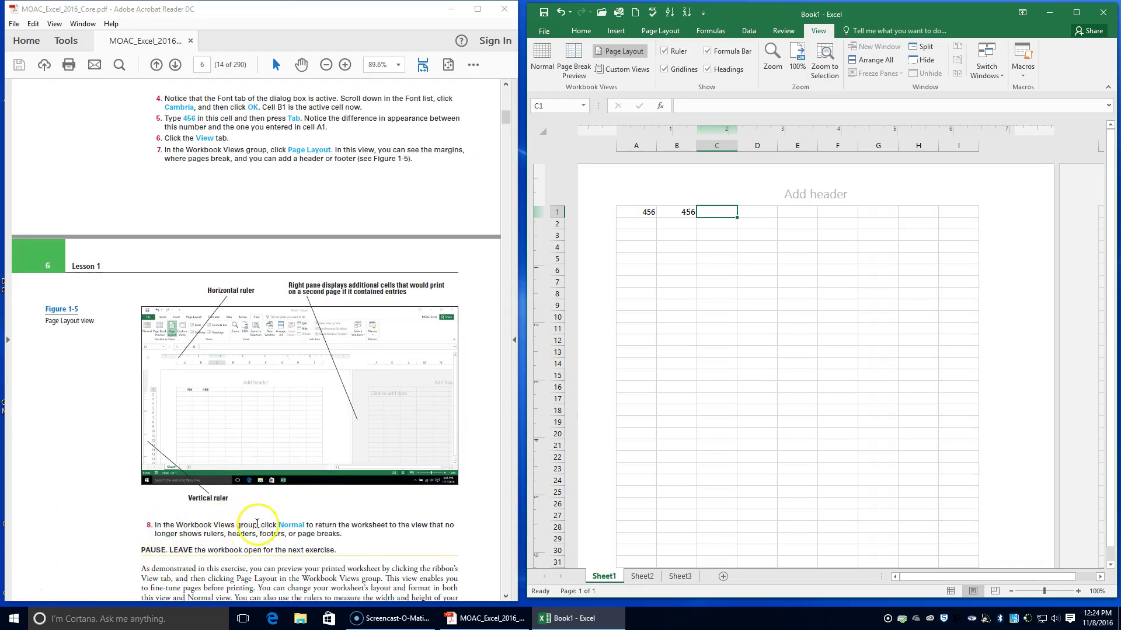
click(533, 54)
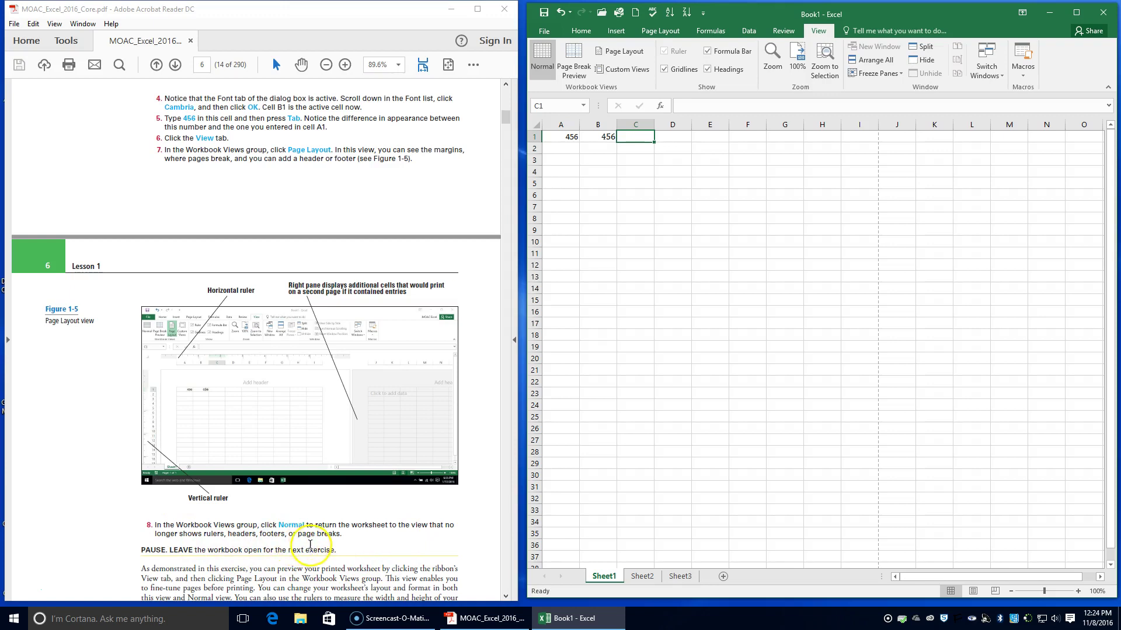
Read the start of the PDF's Split the Window exercise and split the worksheet vertically at cell F1
scroll(310, 545, down, 3)
scroll(146, 435, down, 1)
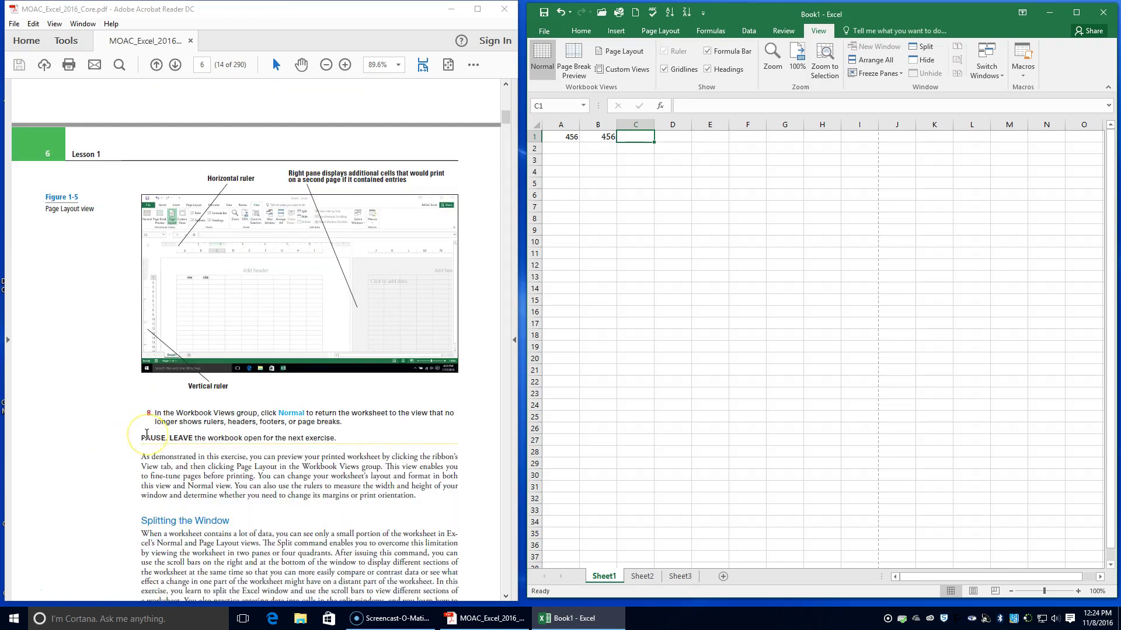
scroll(146, 435, down, 2)
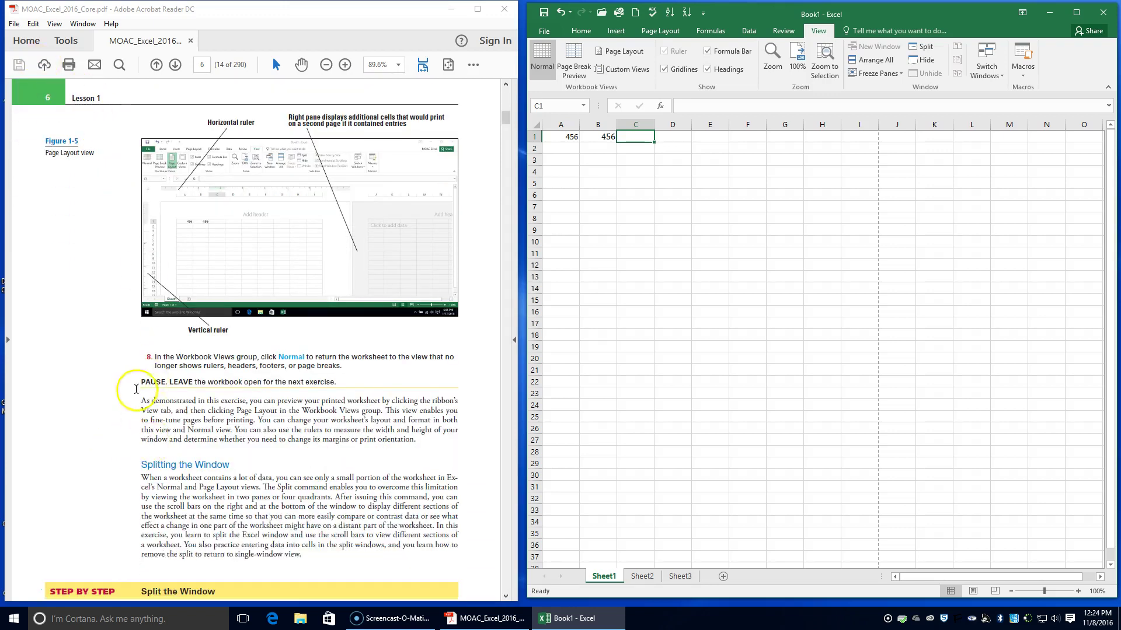
scroll(175, 450, down, 3)
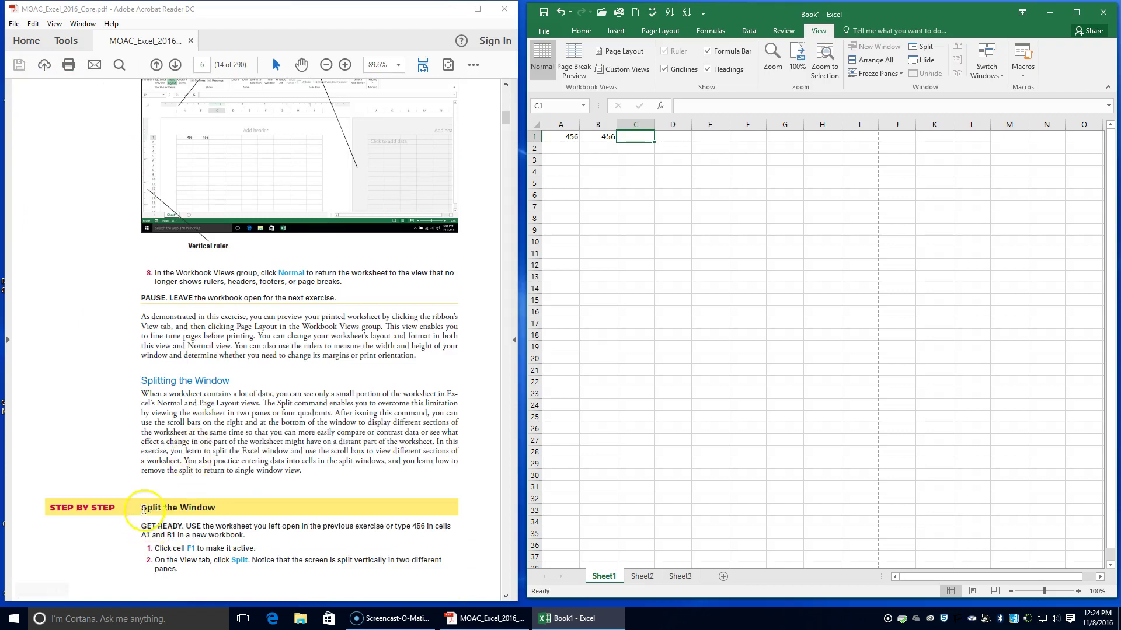
scroll(155, 513, down, 3)
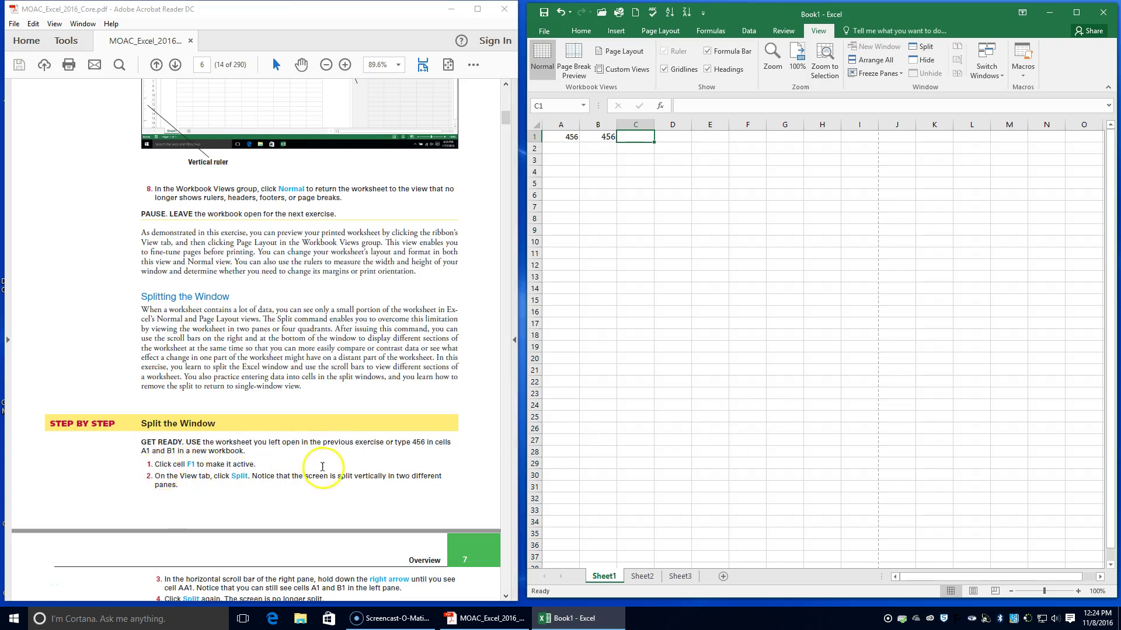
click(741, 138)
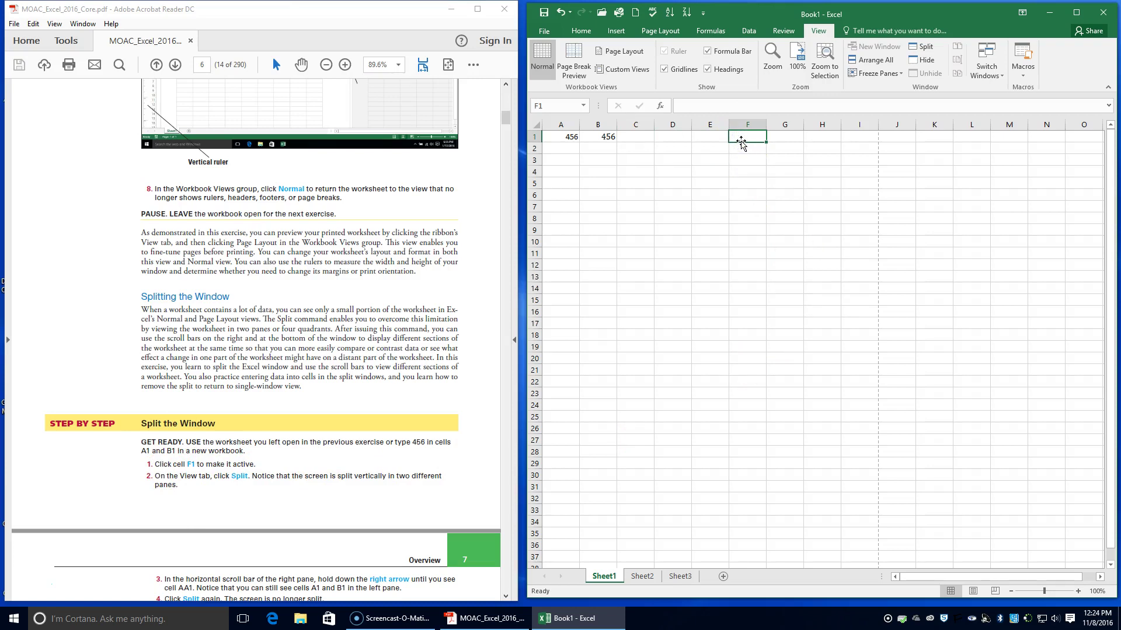
click(928, 47)
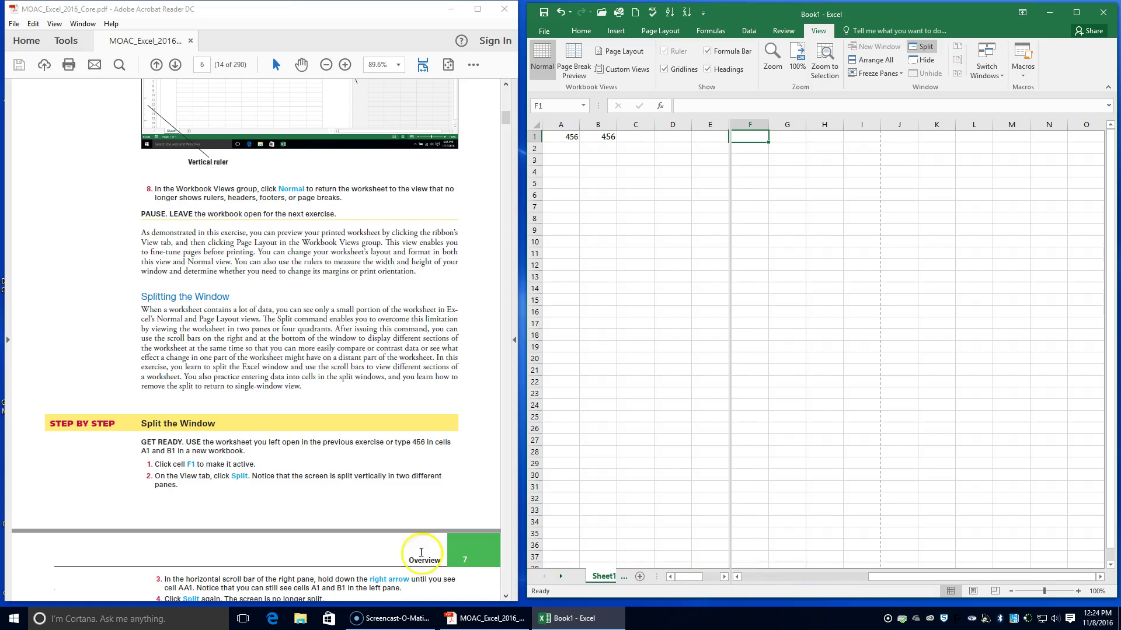
Bring cell AA1 into view in the right pane and compare it with cells A1 and B1 in the left pane
scroll(268, 502, down, 3)
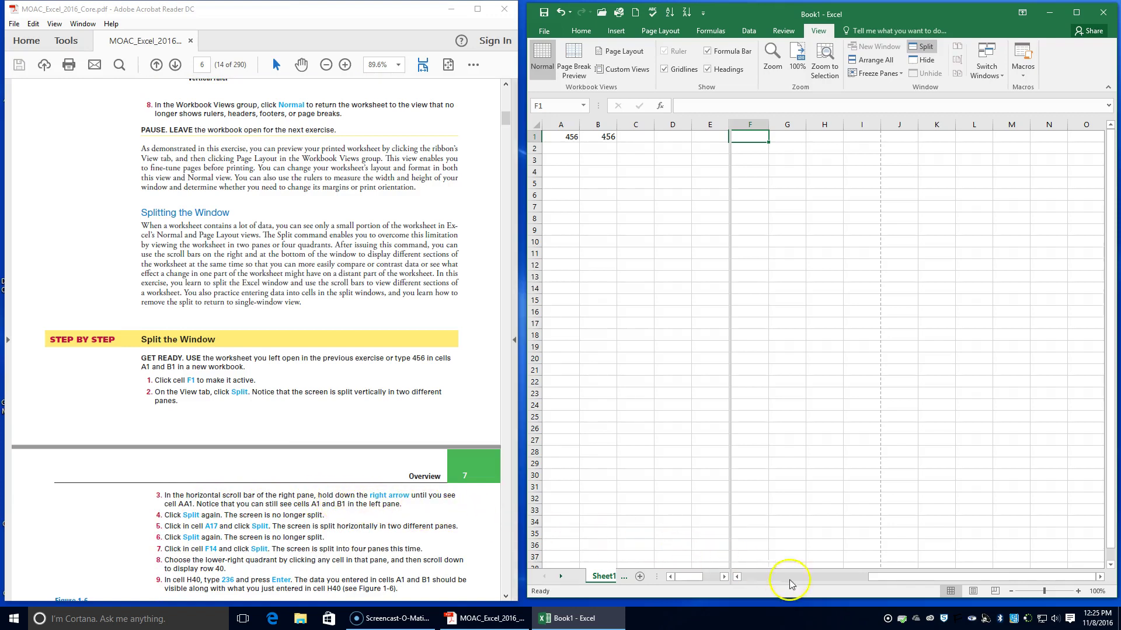
click(1101, 578)
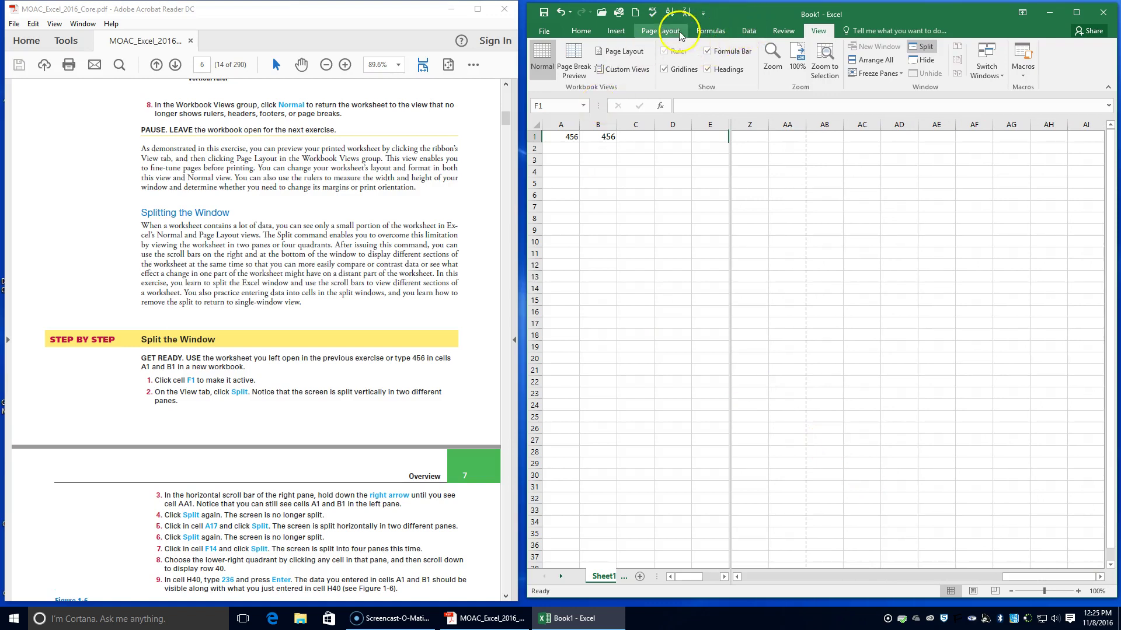
click(785, 138)
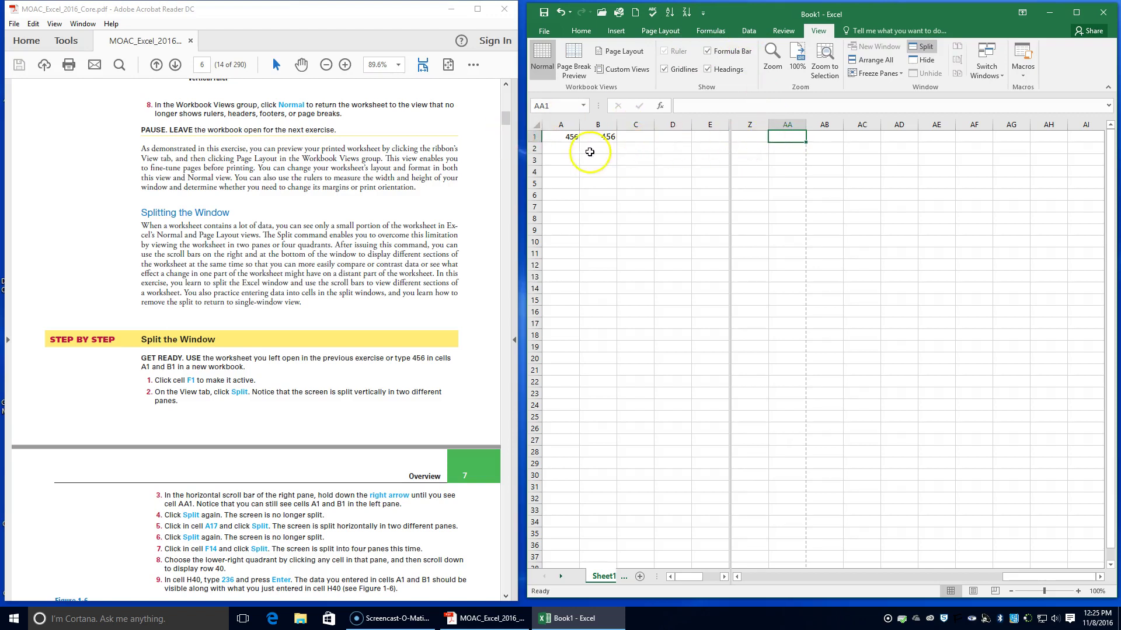
click(557, 136)
click(600, 136)
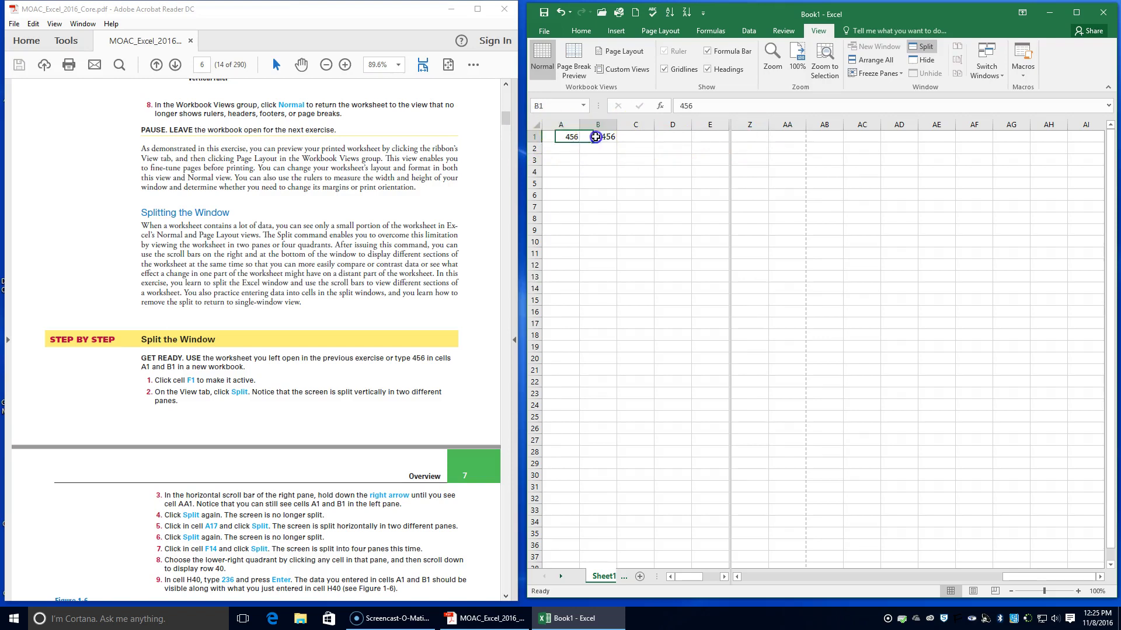
click(782, 135)
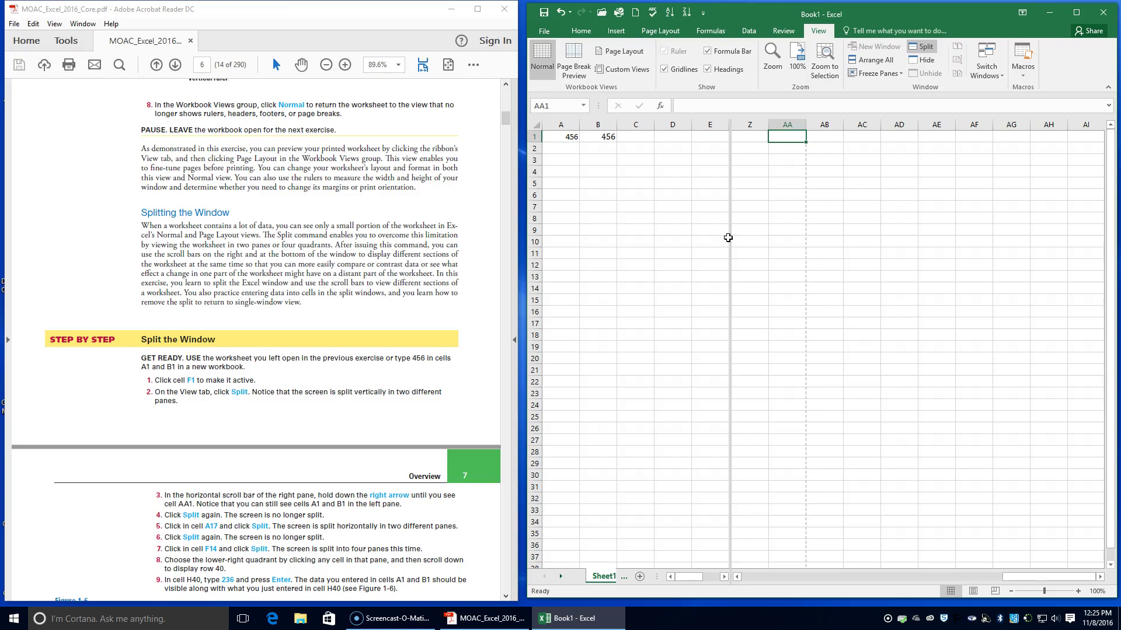
Remove the vertical split and split the worksheet horizontally at cell A17
click(920, 48)
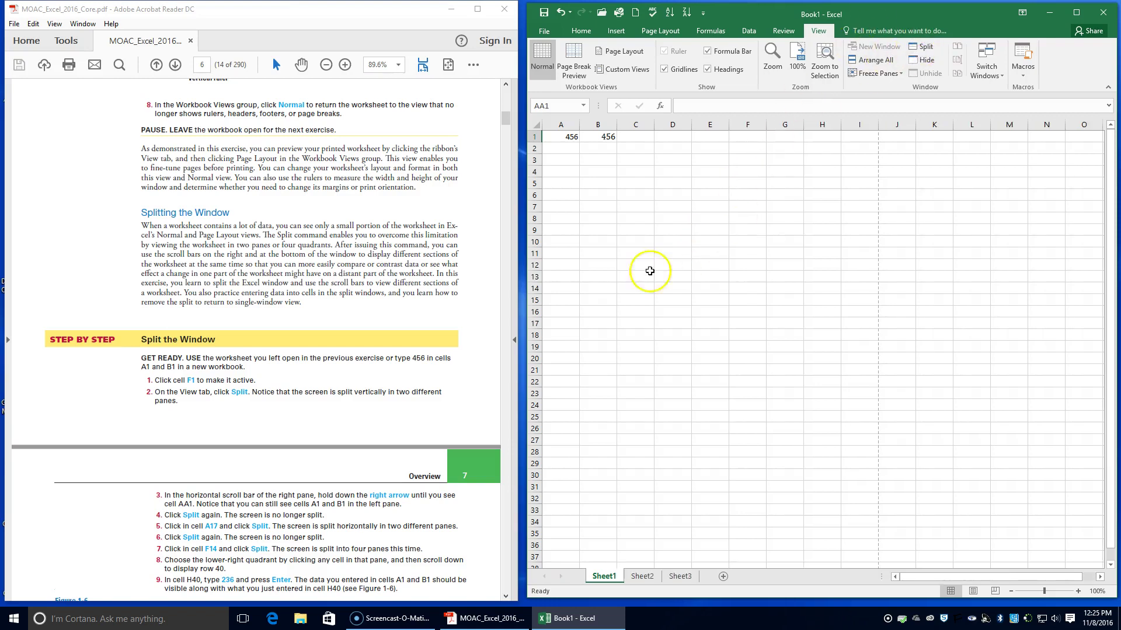
click(562, 325)
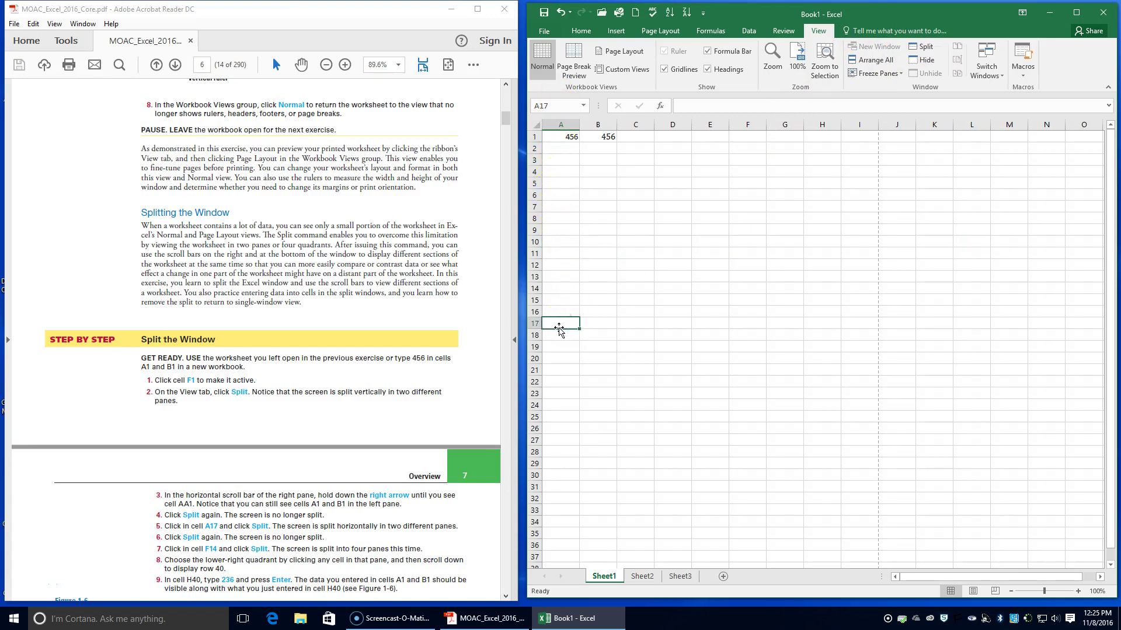
click(921, 46)
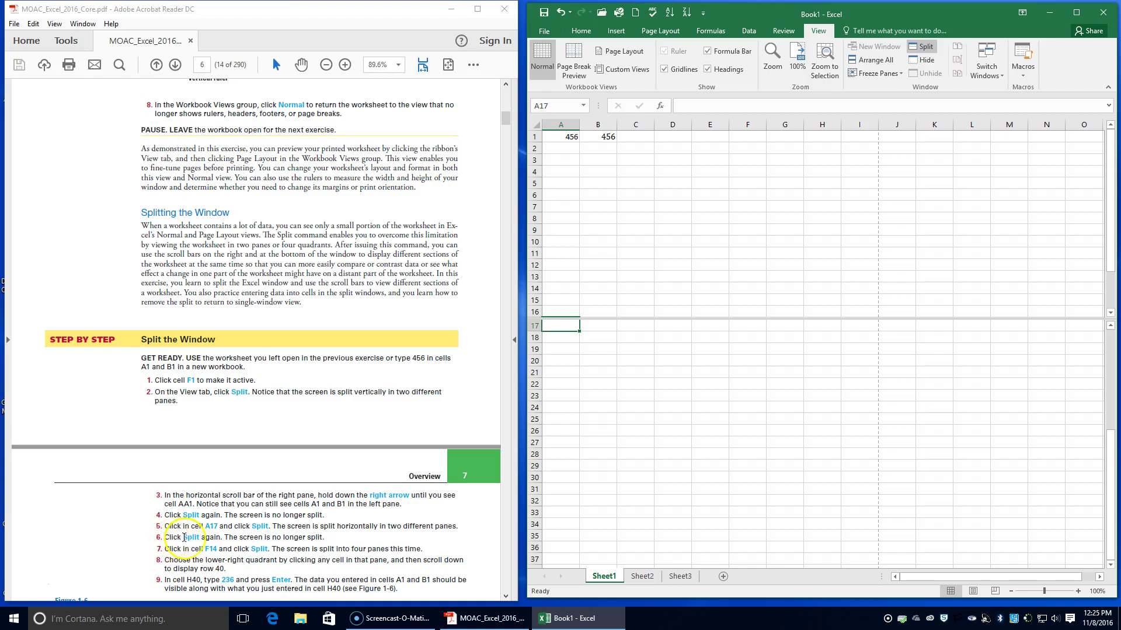
Remove the horizontal split and split the worksheet into four panes at cell F14
click(914, 53)
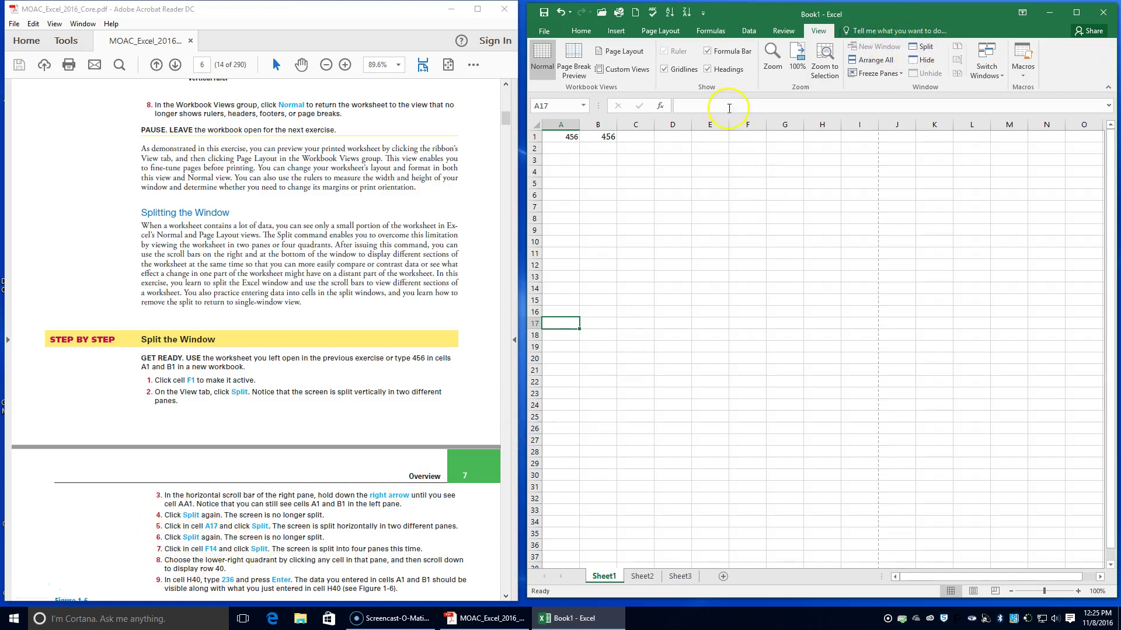
click(754, 292)
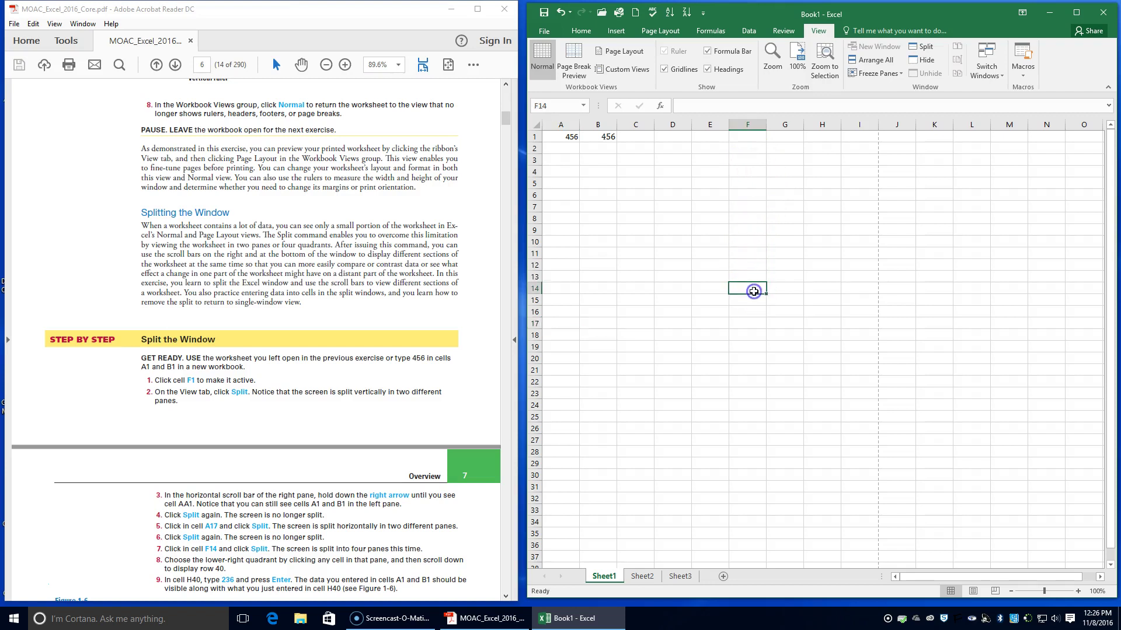
click(920, 46)
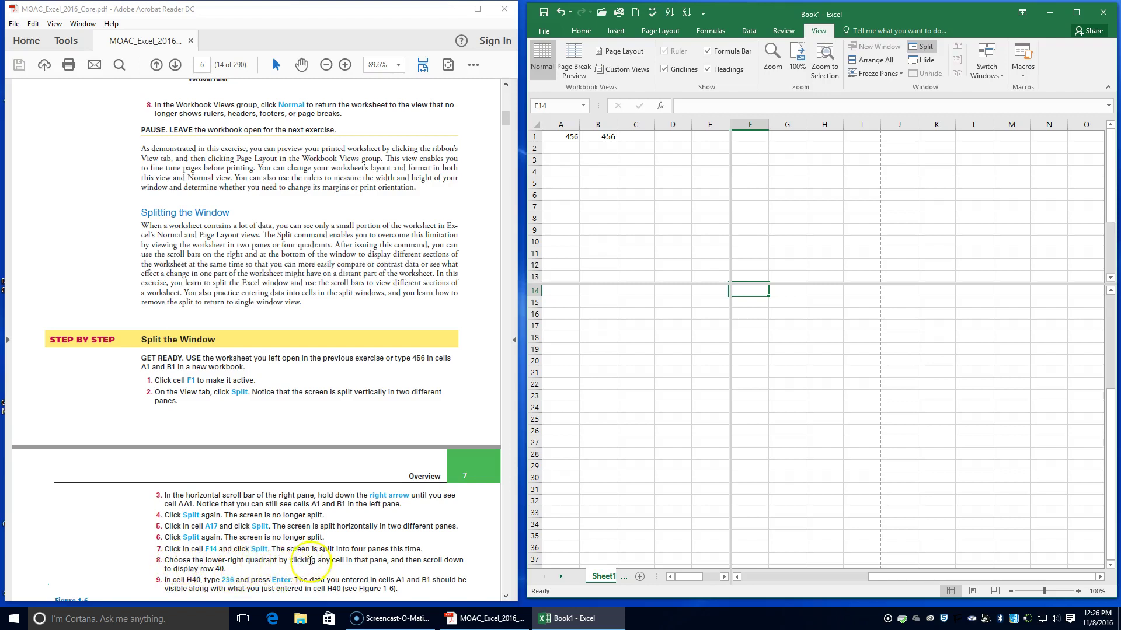
Enter 236 in cell H40 within the lower-right pane of the split worksheet
click(966, 386)
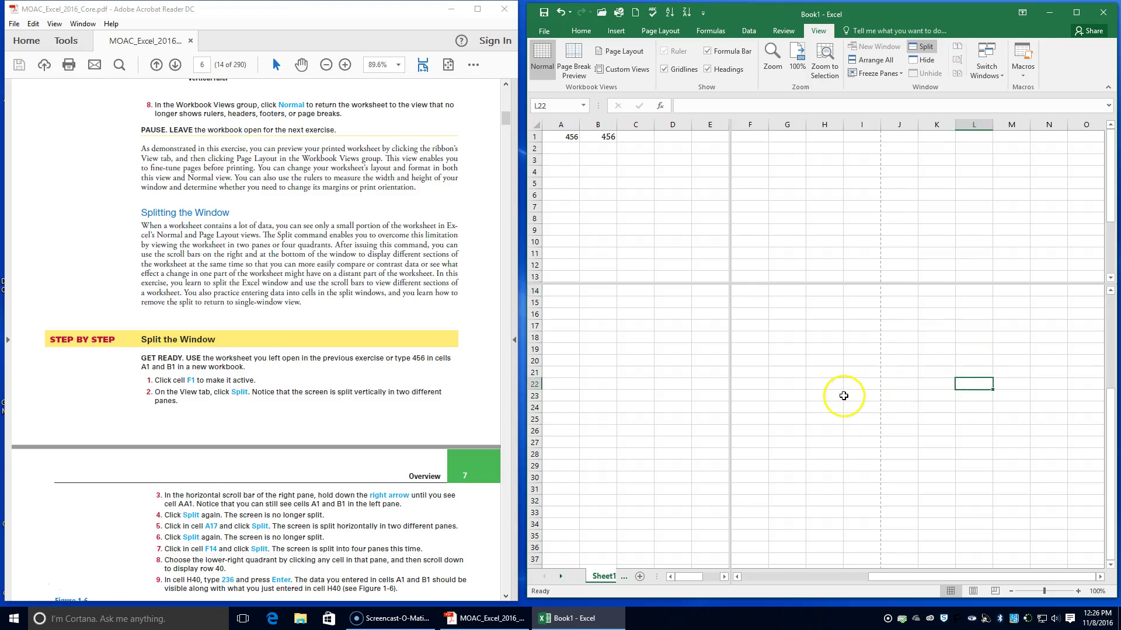
click(851, 432)
scroll(851, 435, down, 1)
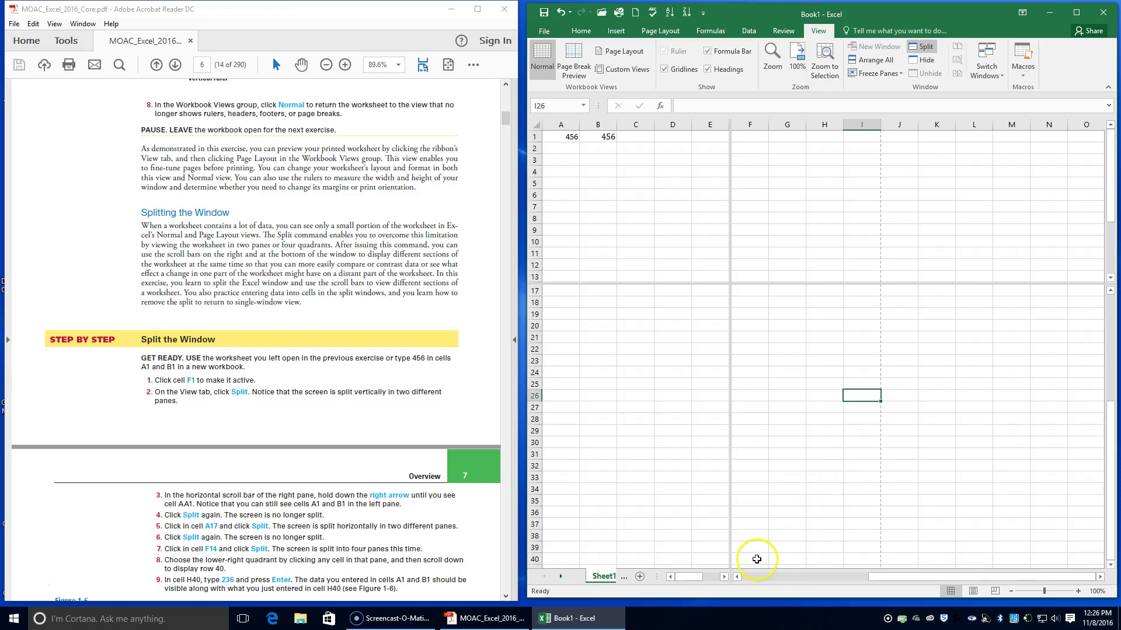
click(832, 560)
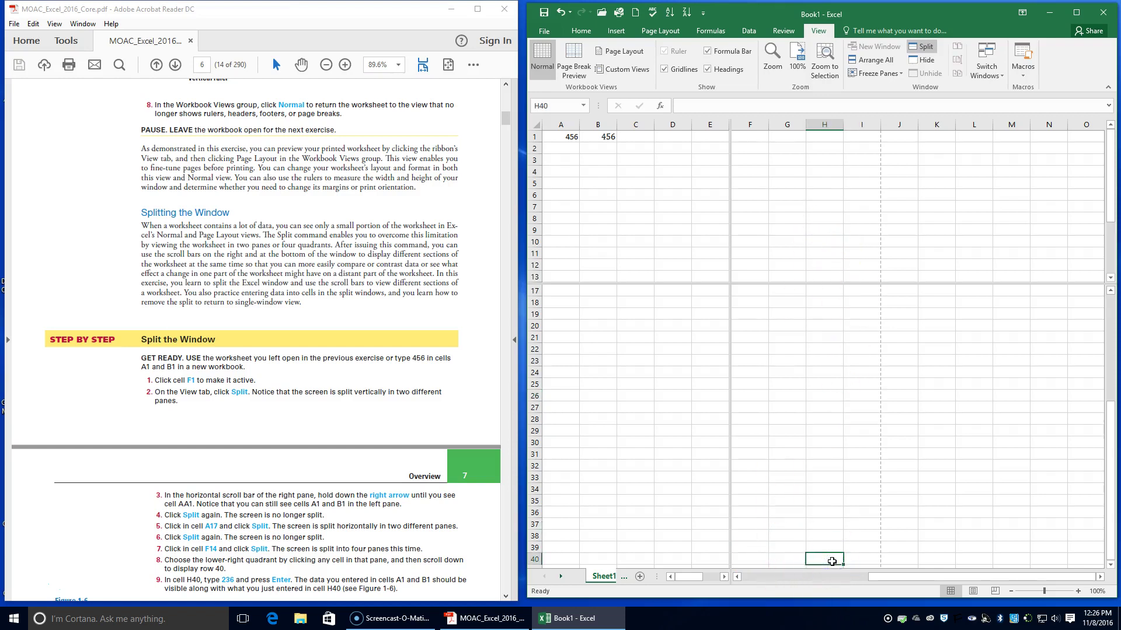
text(2)
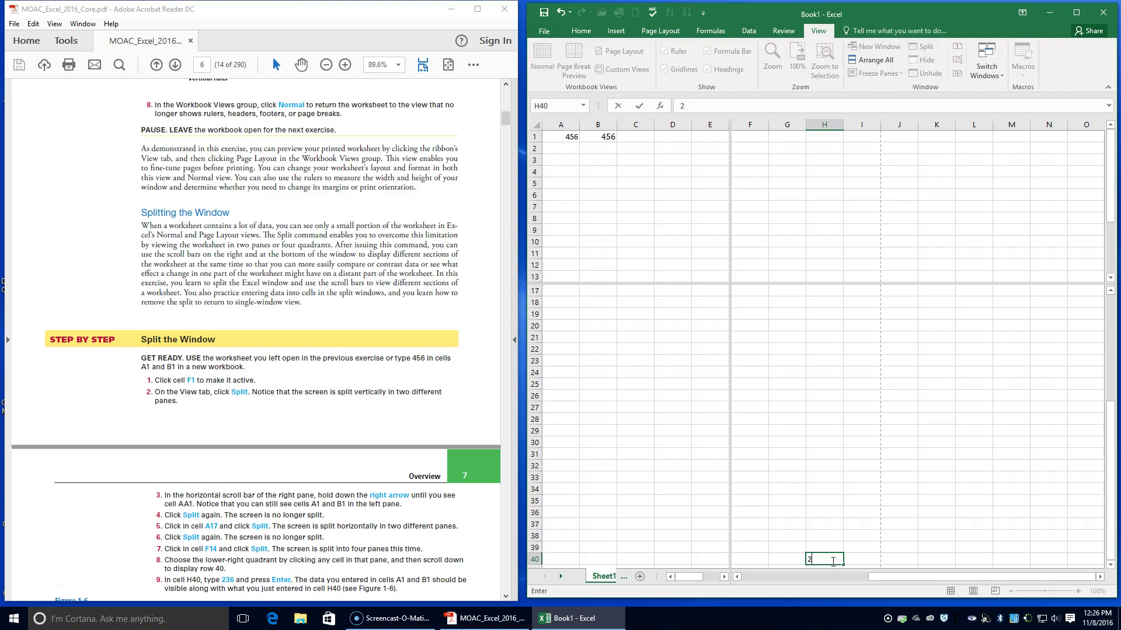
key(Return)
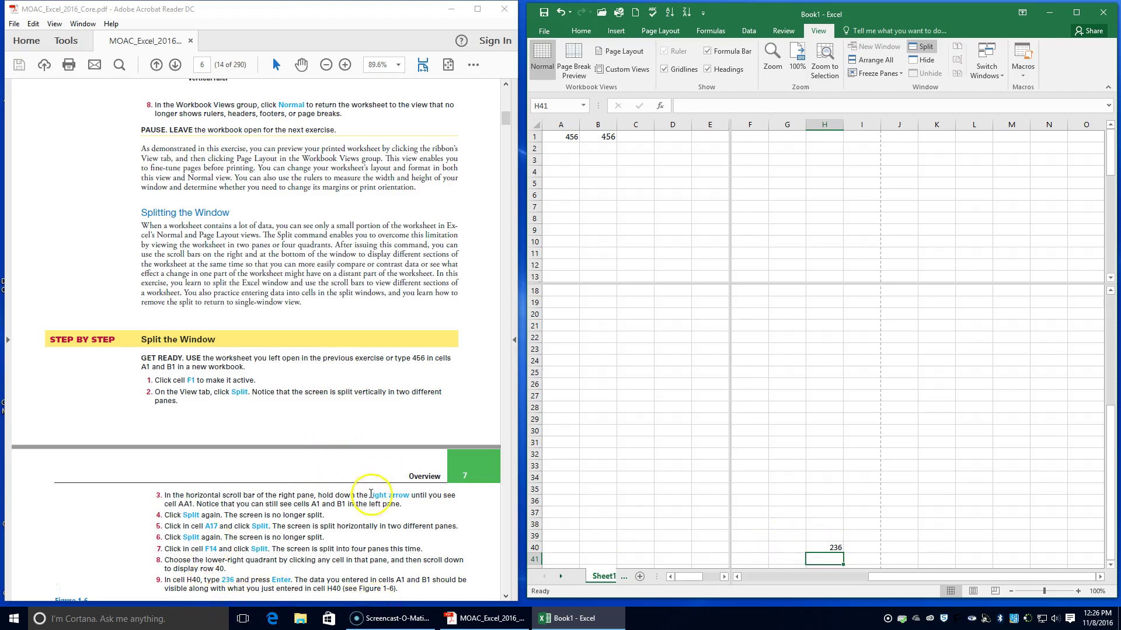
Remove the four-pane split from the worksheet, following step 10 of the Split the Window exercise
scroll(387, 503, down, 6)
scroll(387, 503, down, 3)
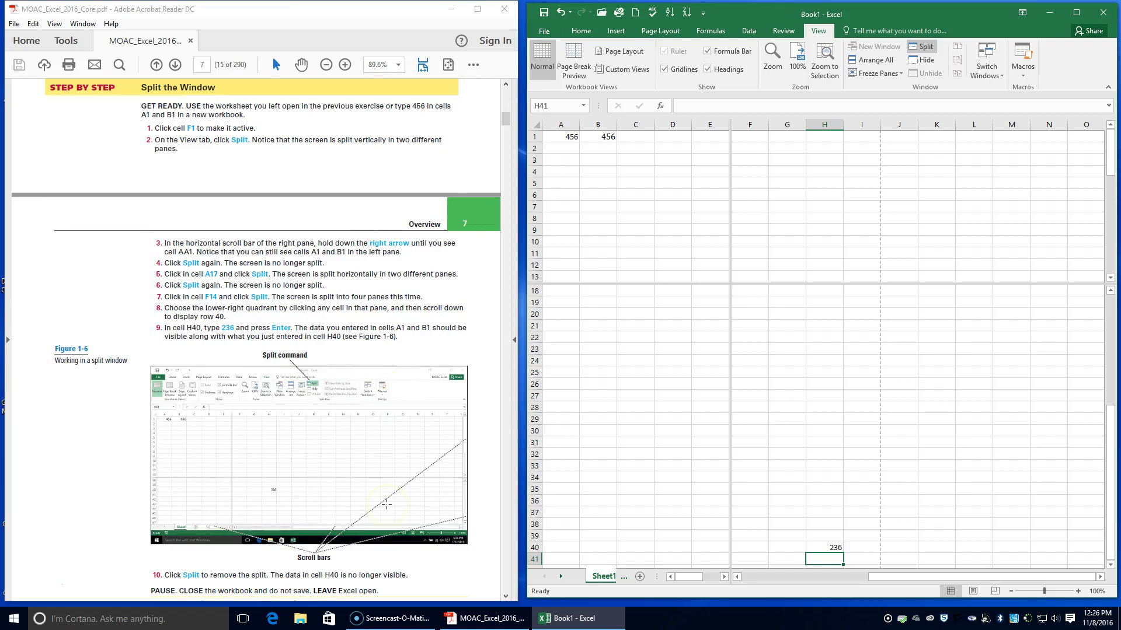
scroll(389, 502, down, 2)
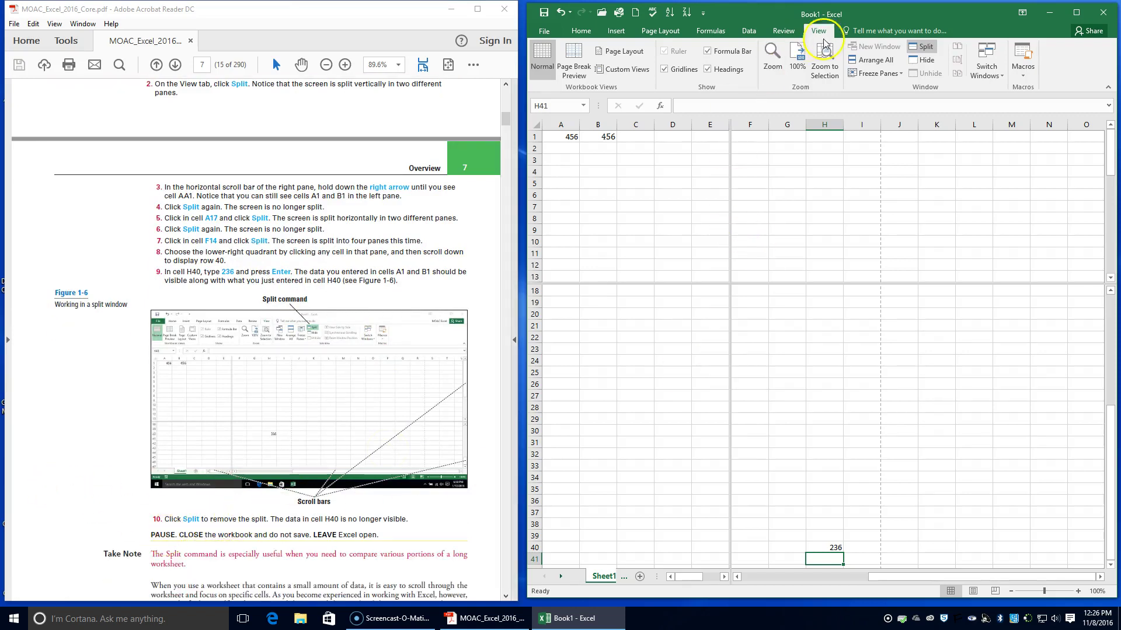
click(921, 49)
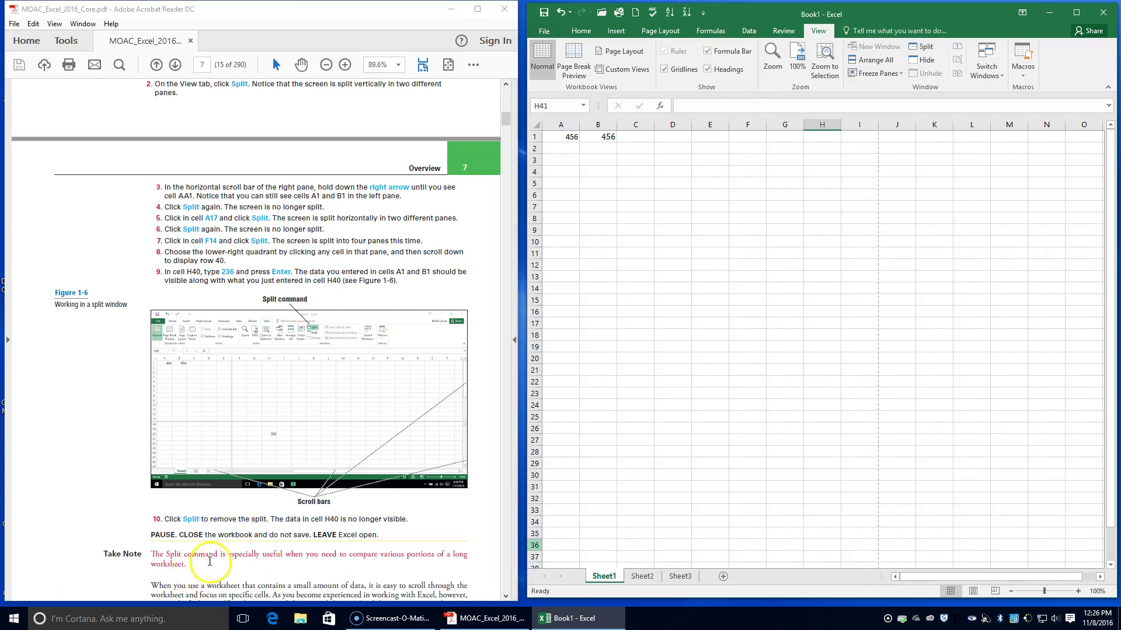
Close the Book1 workbook without saving its changes
scroll(228, 548, down, 1)
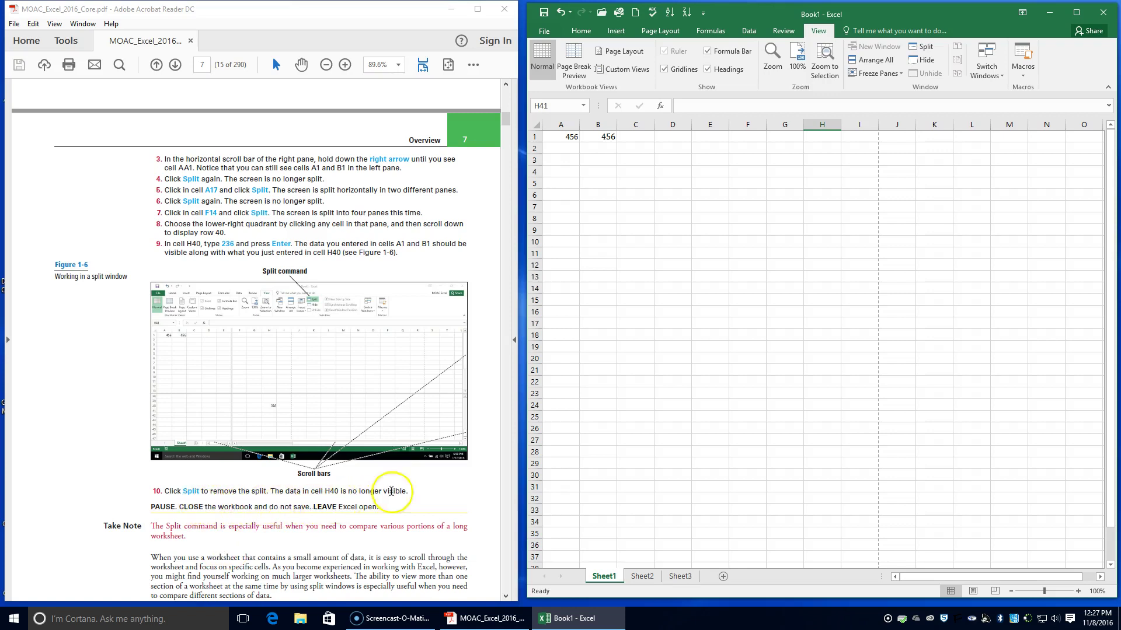
click(1114, 11)
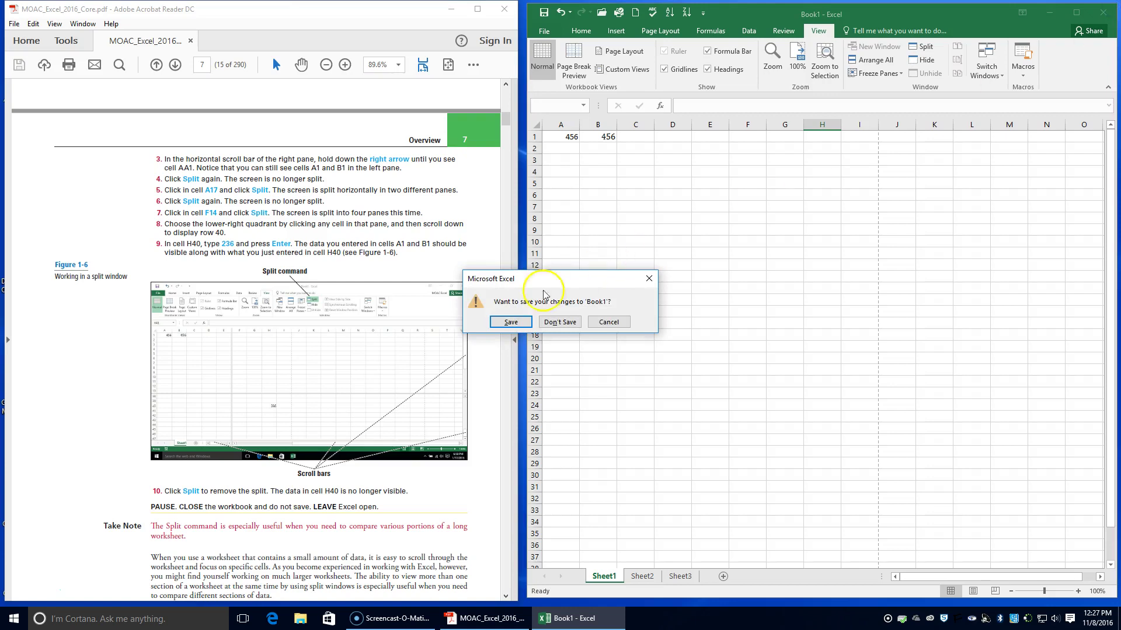
click(559, 323)
Open the workbook 01 Contoso Employee Info from INFO TECH I > Excel - MOAC > Data_Files > 01 for the Navigate a Worksheet exercise
scroll(316, 538, down, 5)
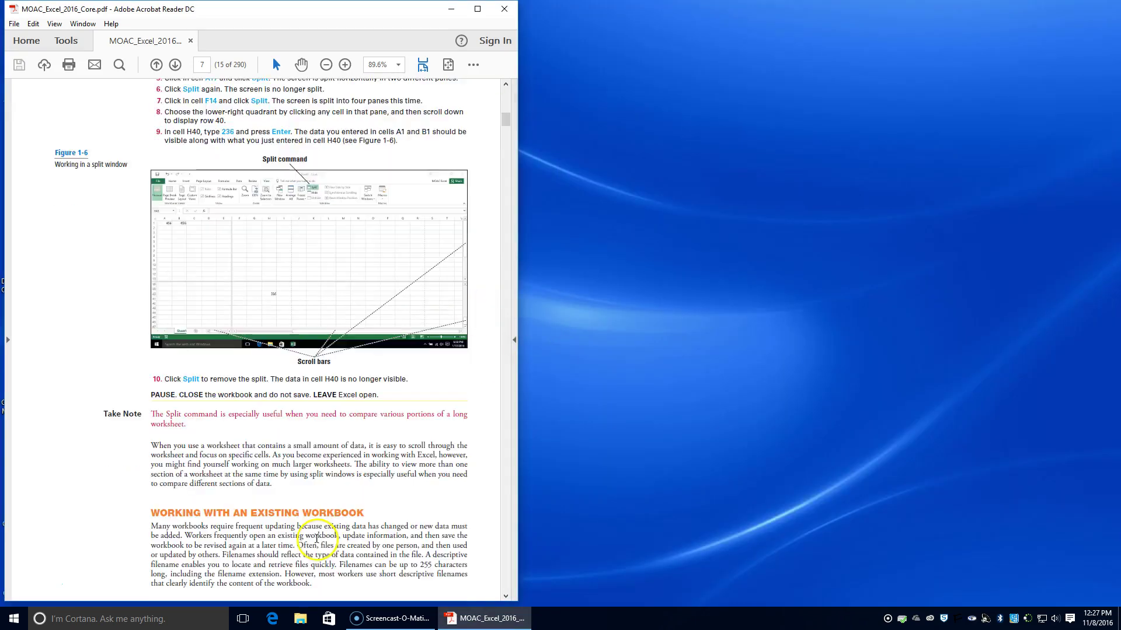
scroll(317, 540, down, 4)
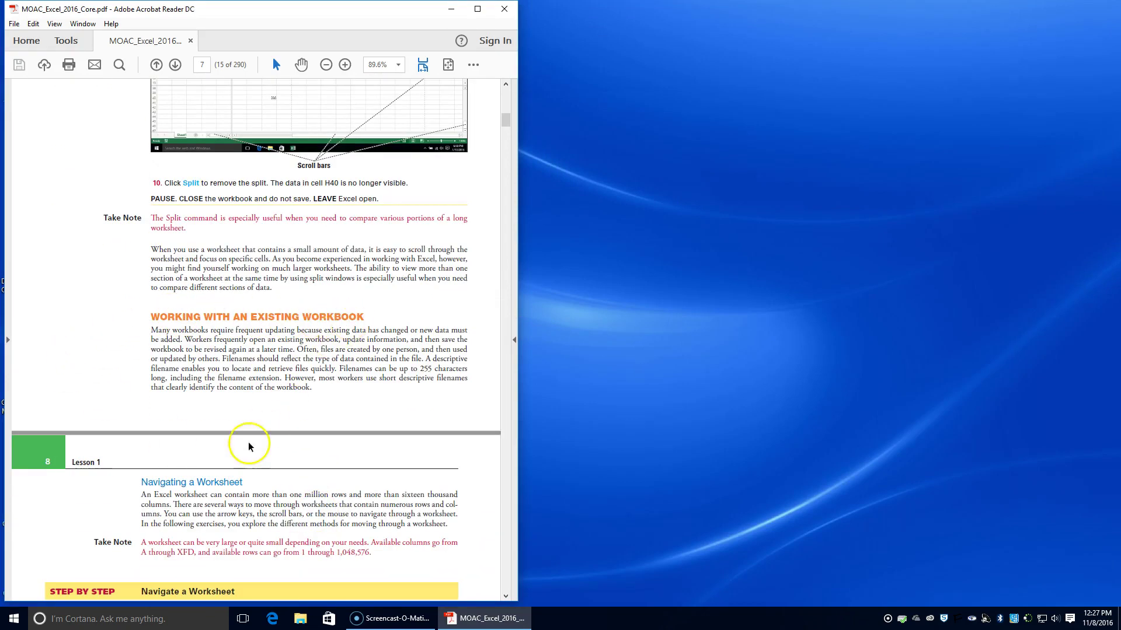
scroll(155, 475, down, 7)
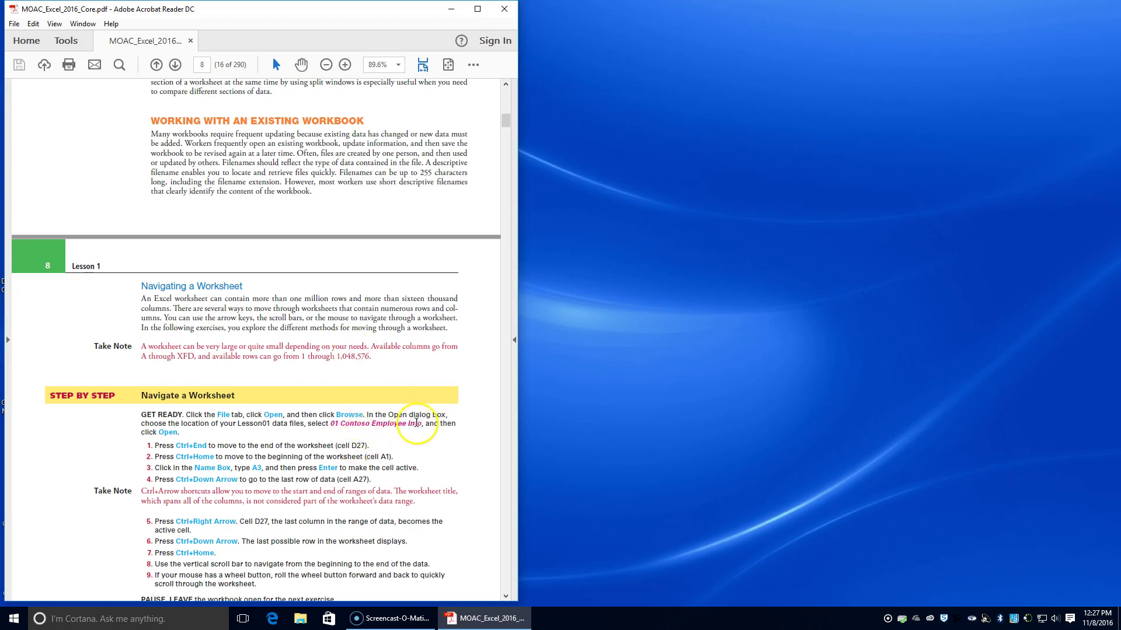
click(299, 617)
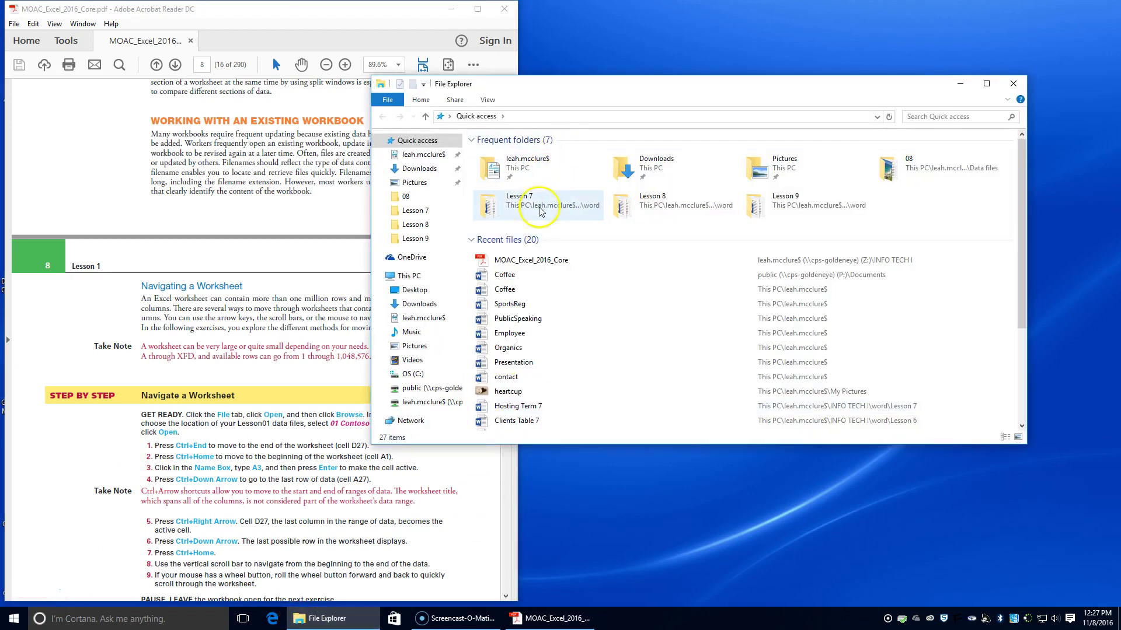
double_click(554, 177)
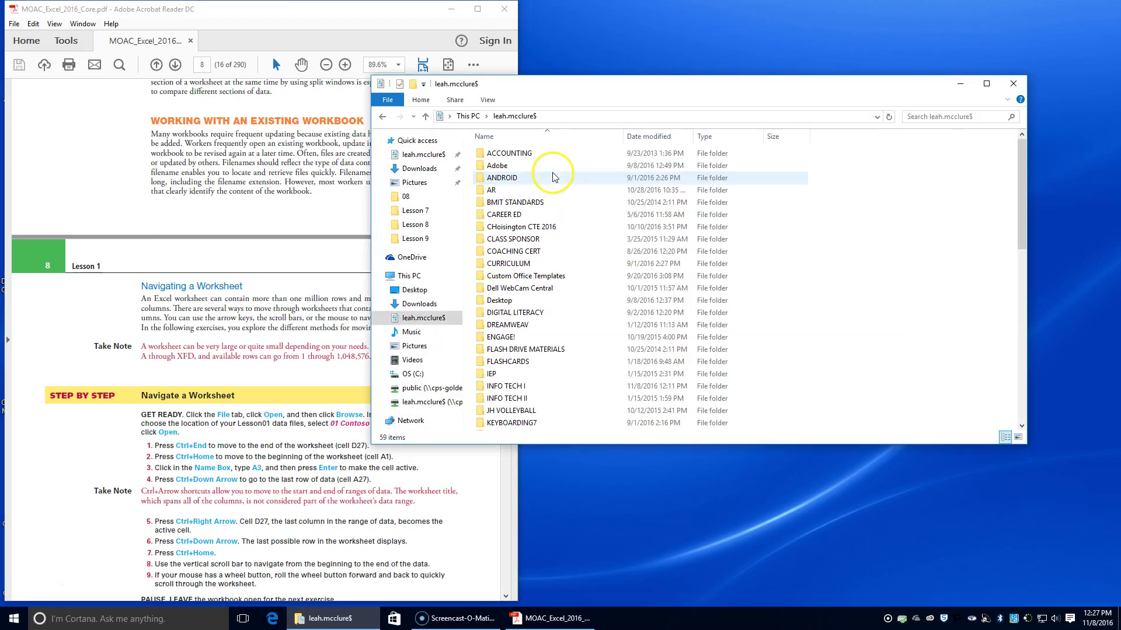
double_click(515, 388)
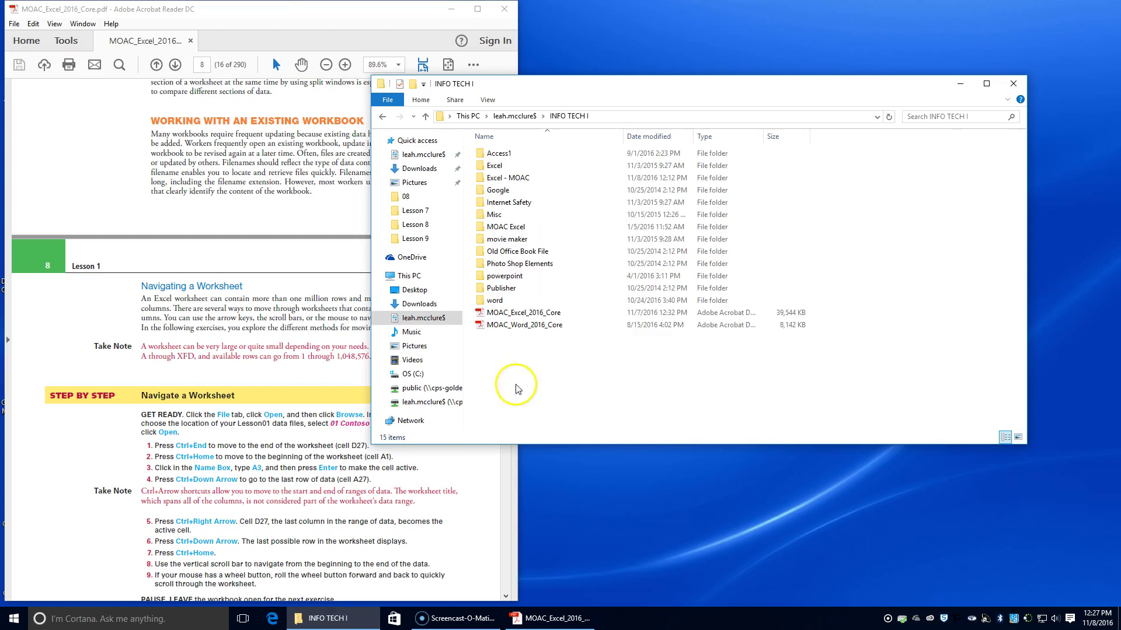
double_click(507, 178)
double_click(509, 154)
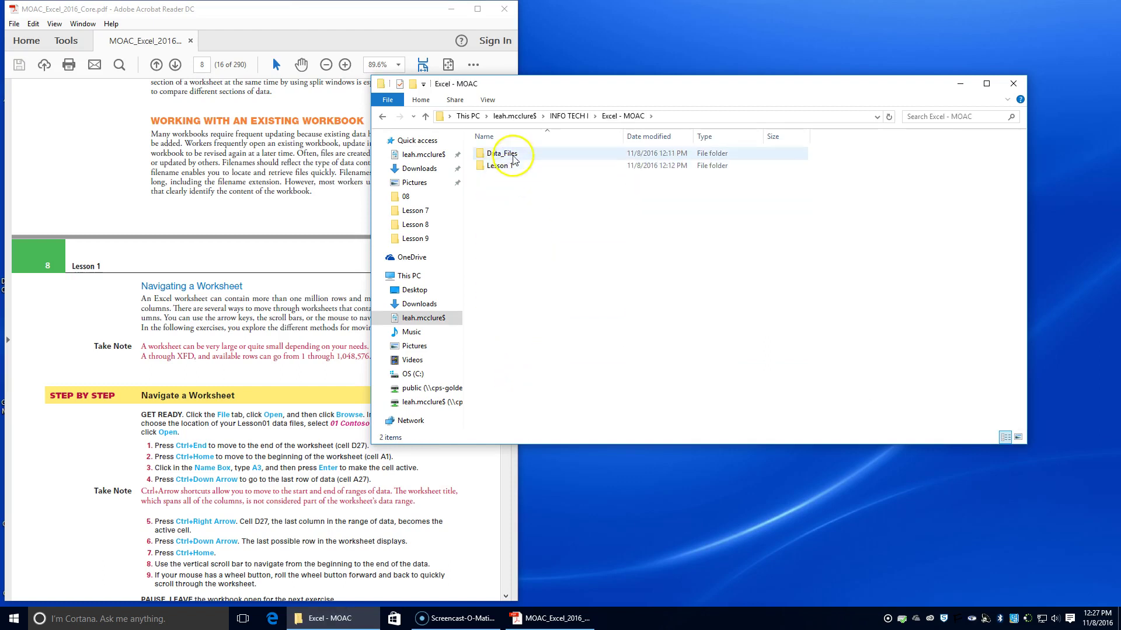
double_click(514, 156)
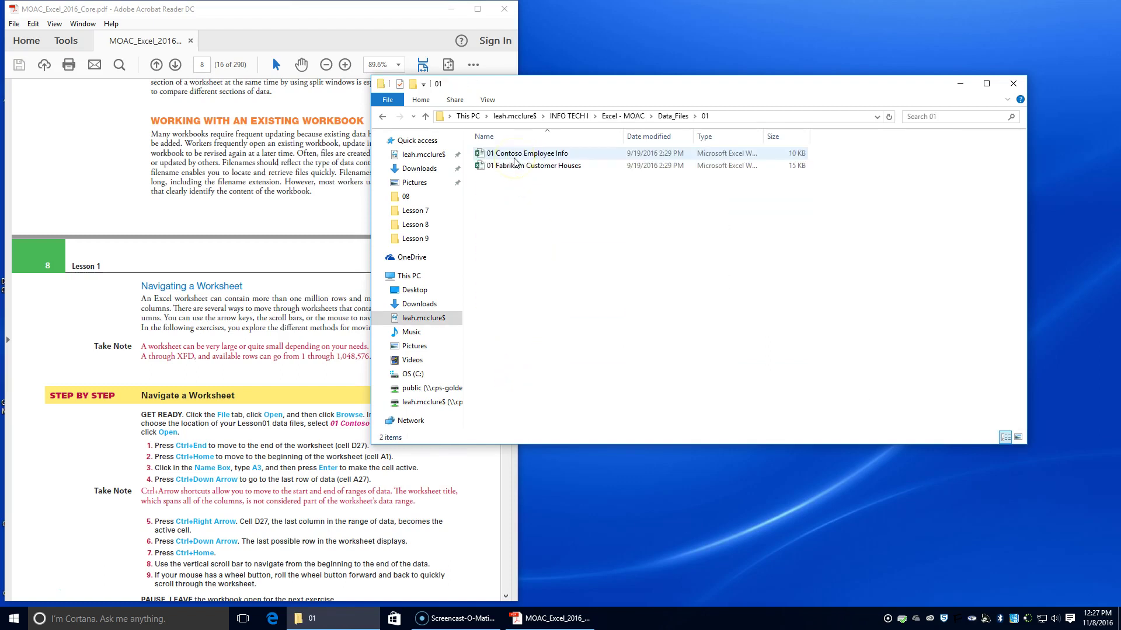
click(521, 156)
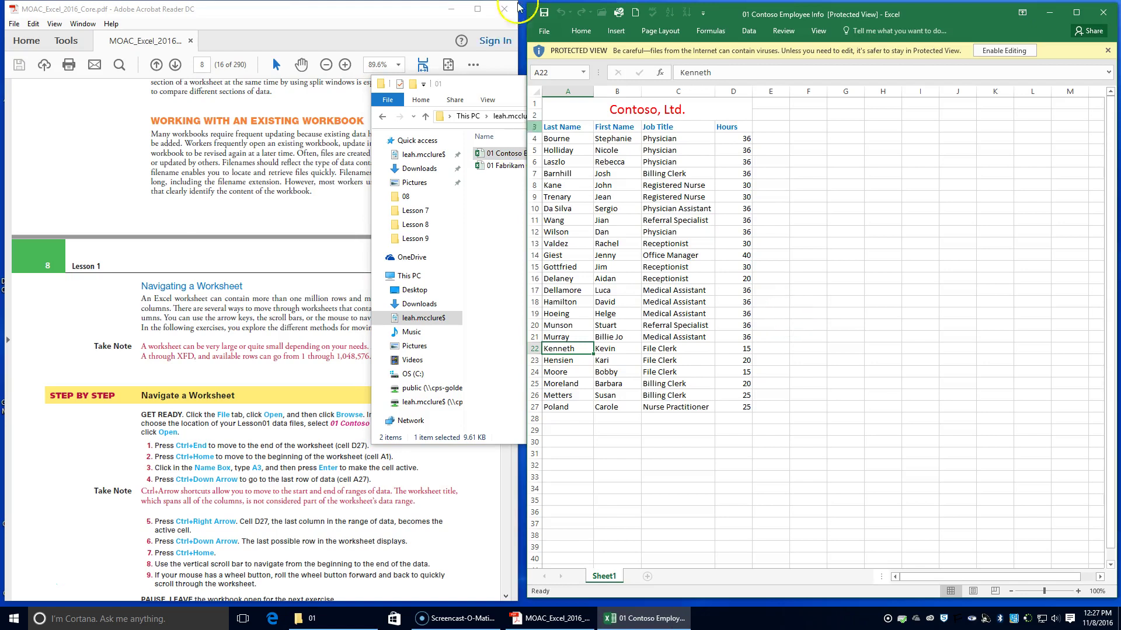
Close the file browser, enable editing of the Contoso workbook, and place its window beside the textbook PDF
click(504, 97)
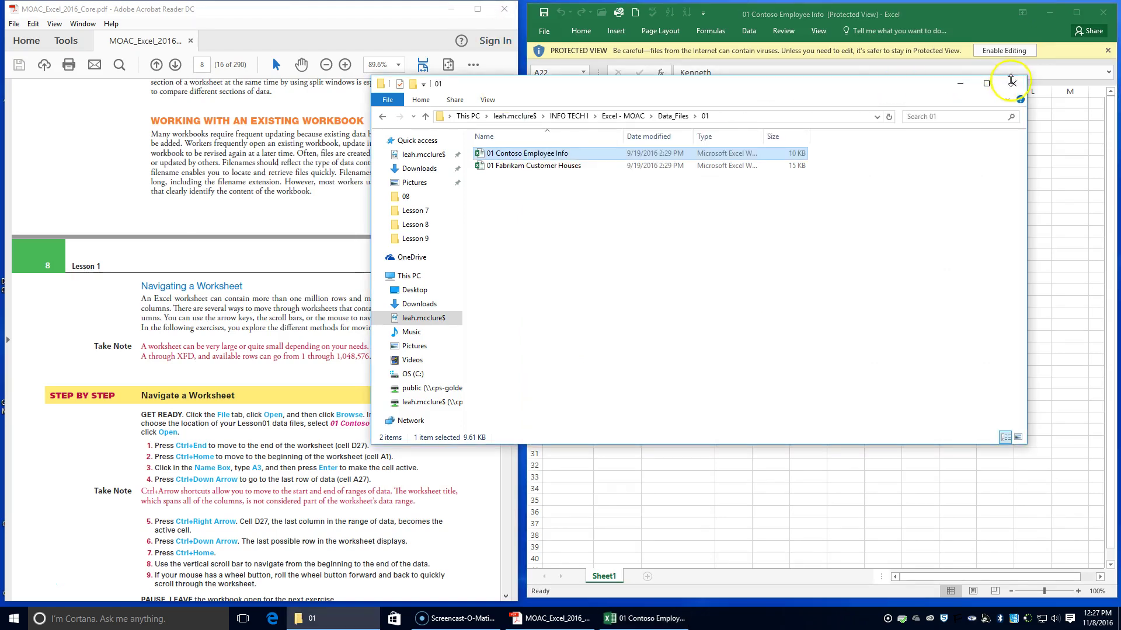
click(1013, 83)
click(1012, 54)
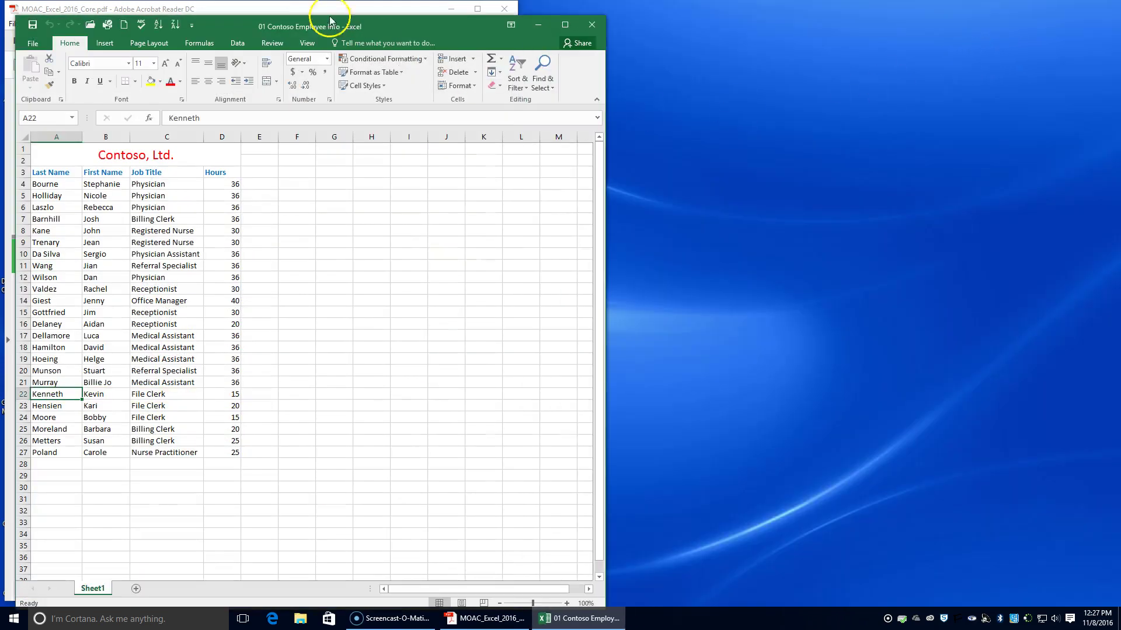
drag(392, 25, 902, 18)
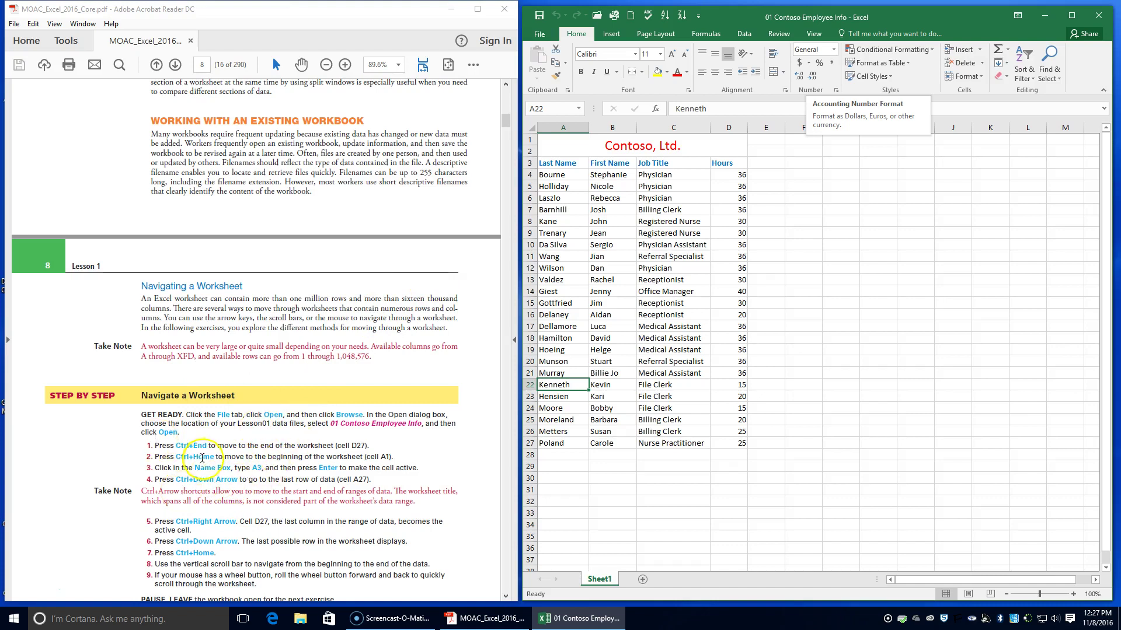
Jump to the end of the worksheet data at cell D27, then return to the beginning at cell A1
click(580, 177)
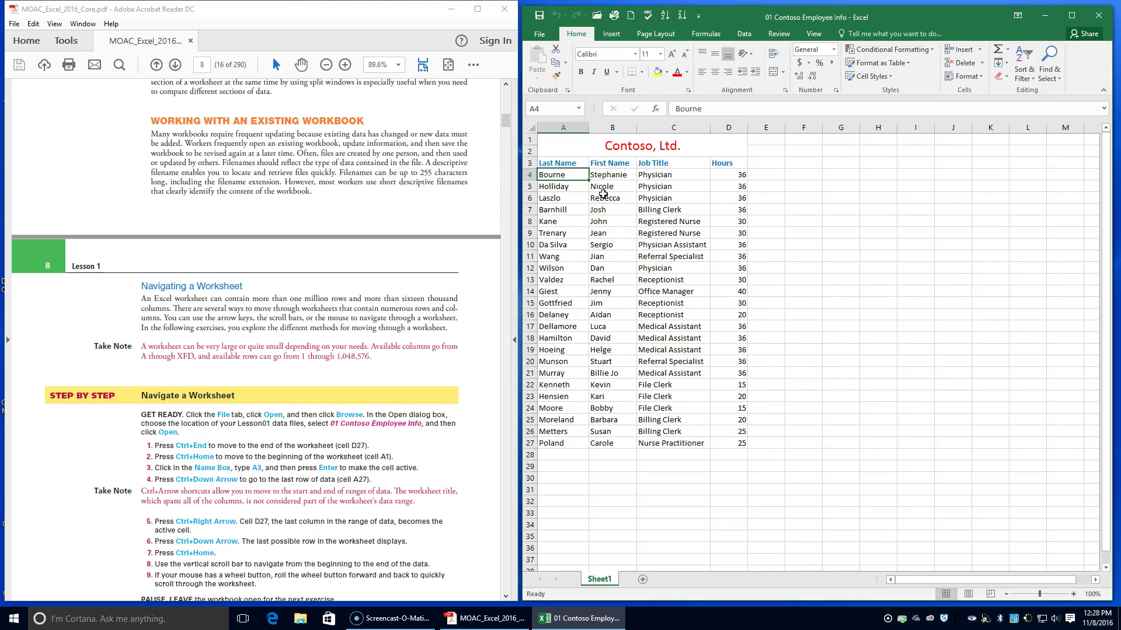
key(ctrl+End)
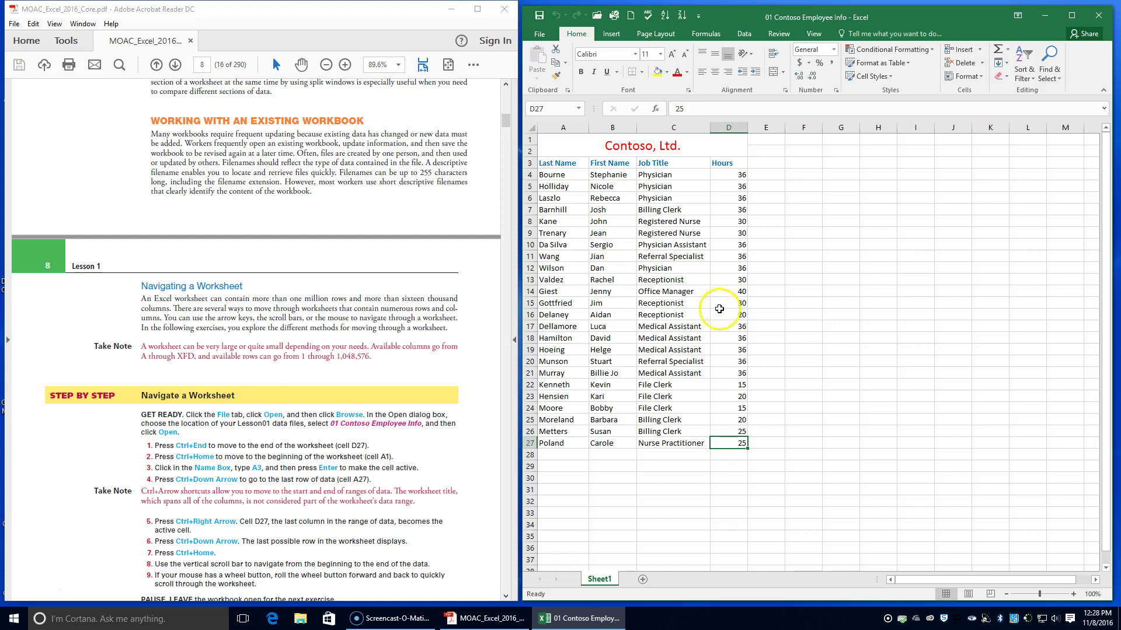
drag(627, 432, 601, 432)
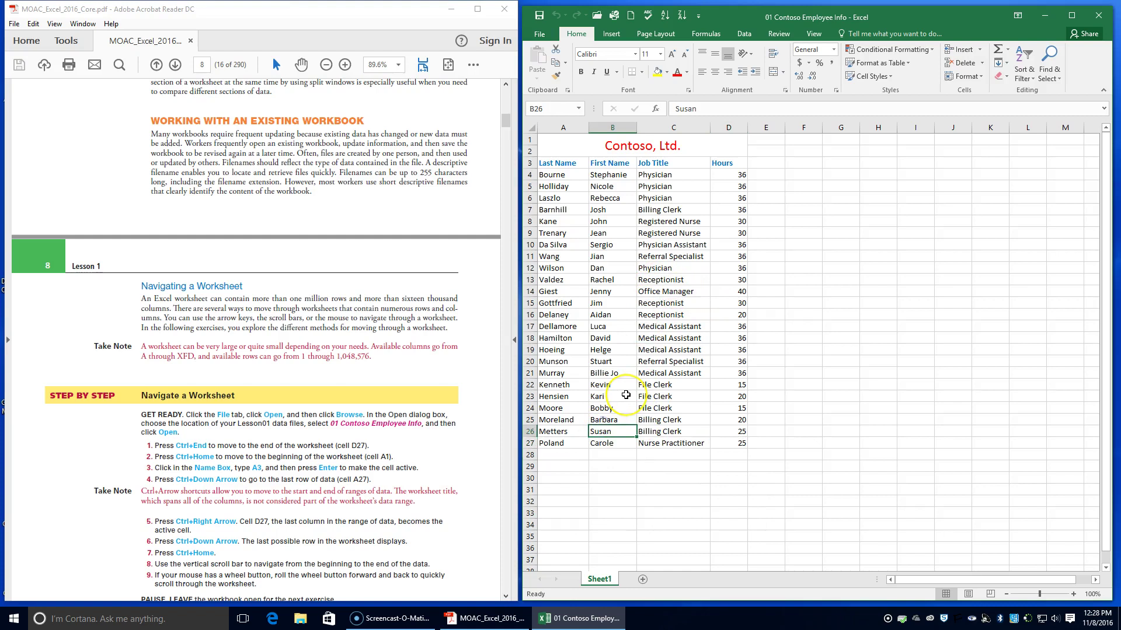
key(ctrl+End)
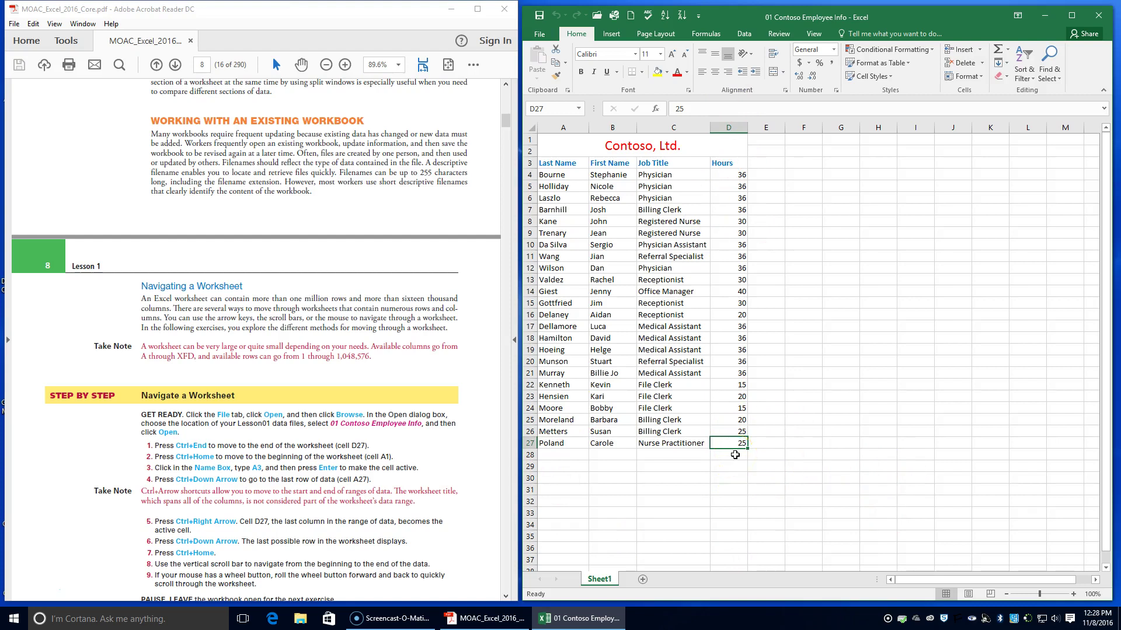
key(ctrl+Home)
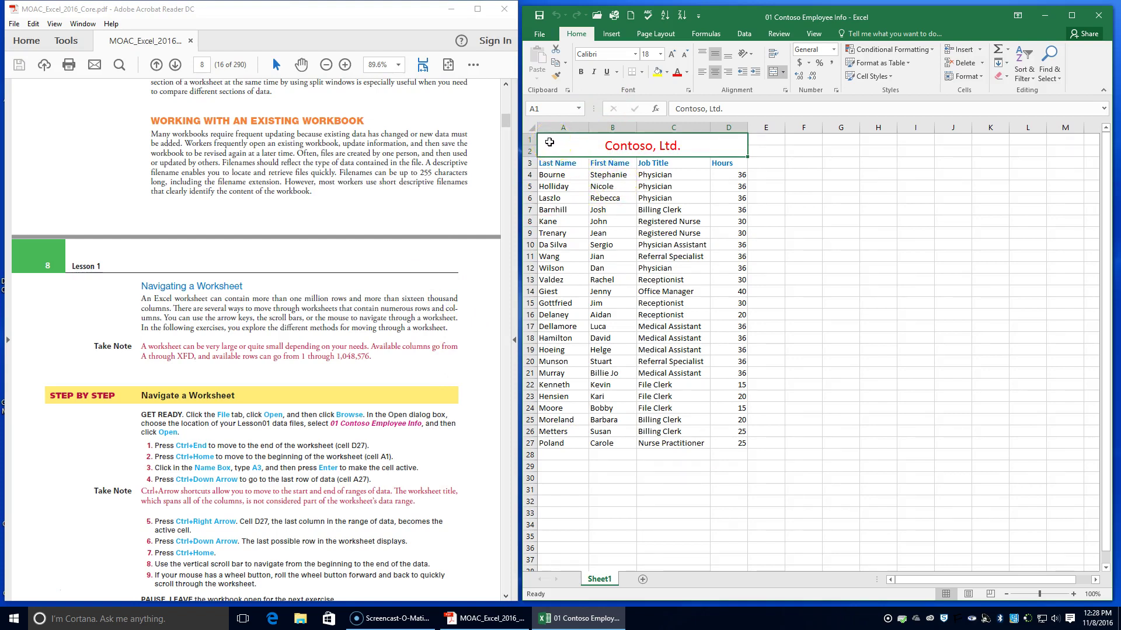
Go to cell A3 by its reference and jump down column A to the last worksheet row, A1048576
click(550, 108)
key(Return)
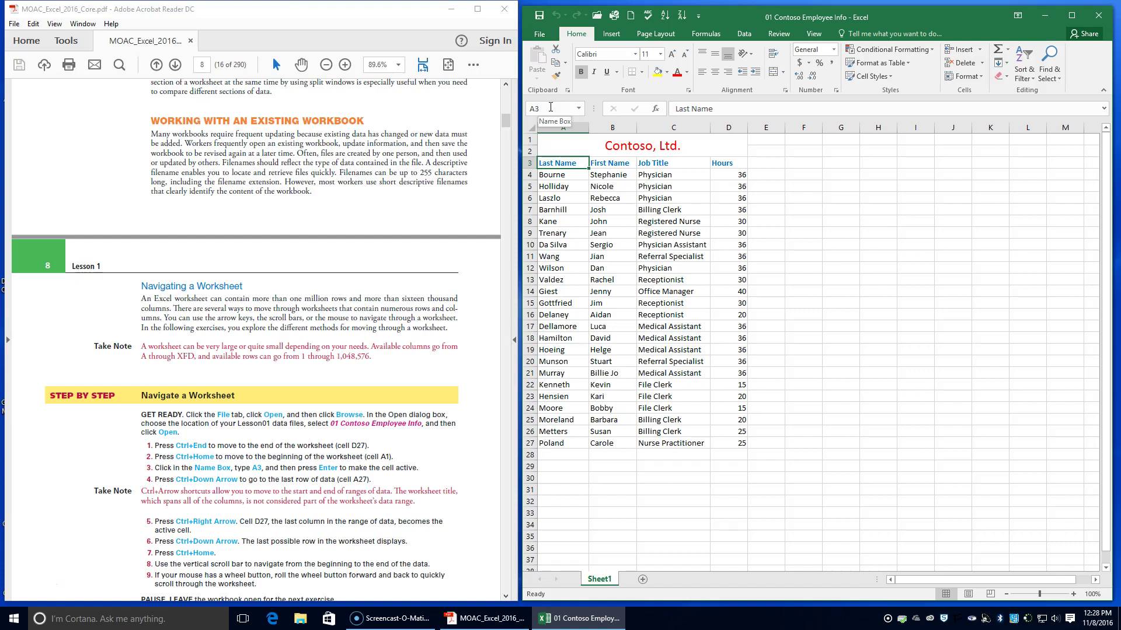
key(ctrl+Down)
key(ctrl+Down)
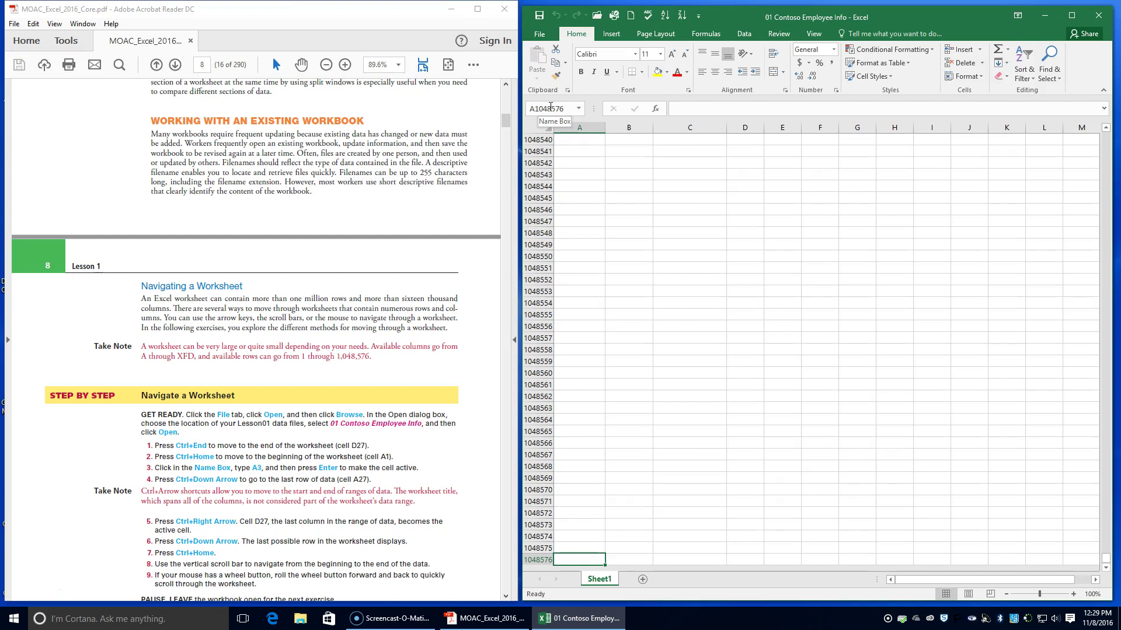
Return to the employee data and jump from cell A3 to the last row of data at cell A27
key(ctrl+Up)
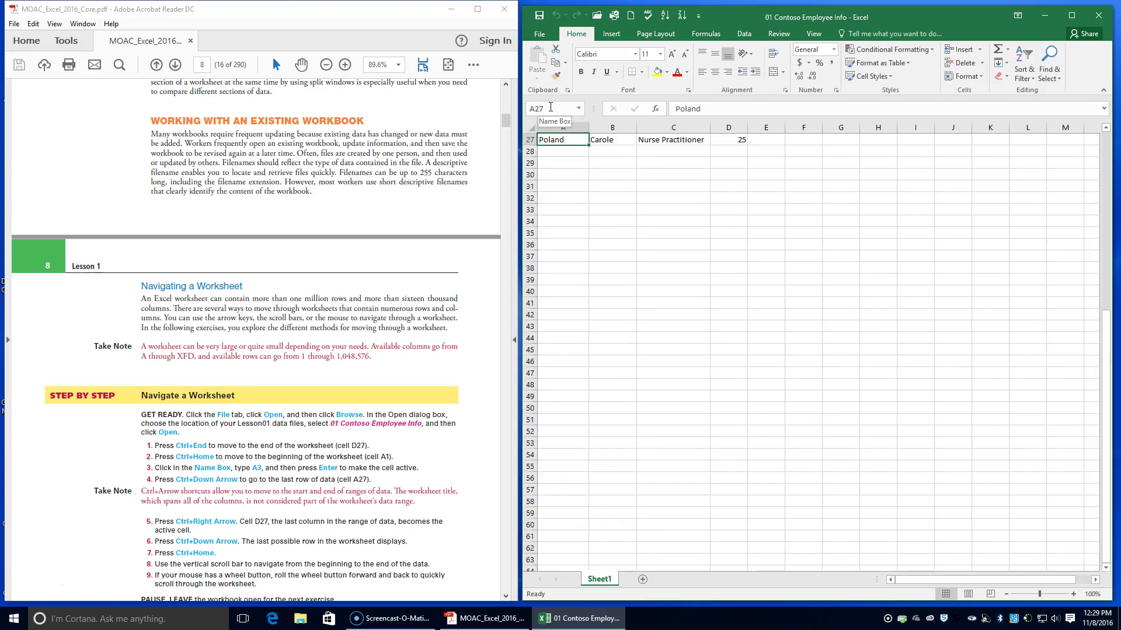
scroll(577, 257, up, 9)
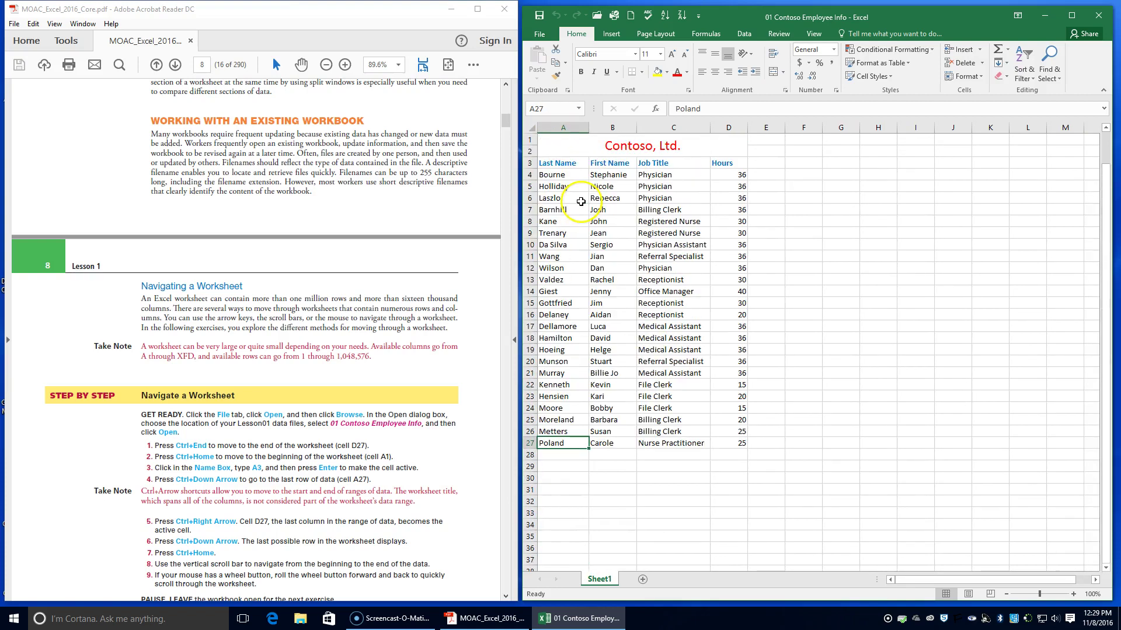
click(571, 173)
key(ctrl+Down)
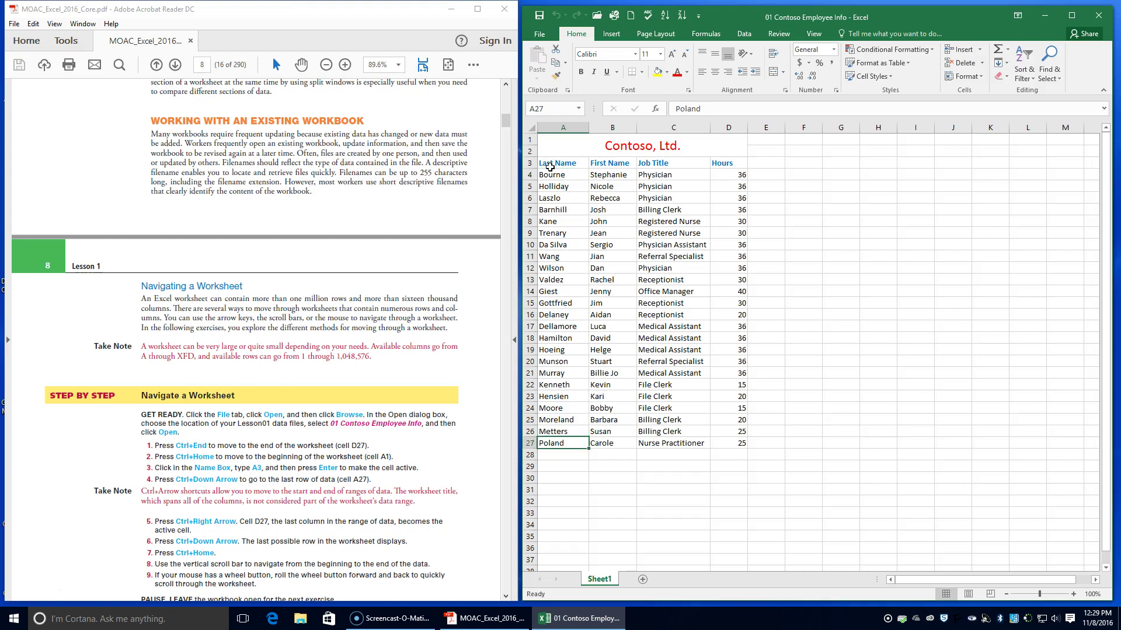
click(552, 166)
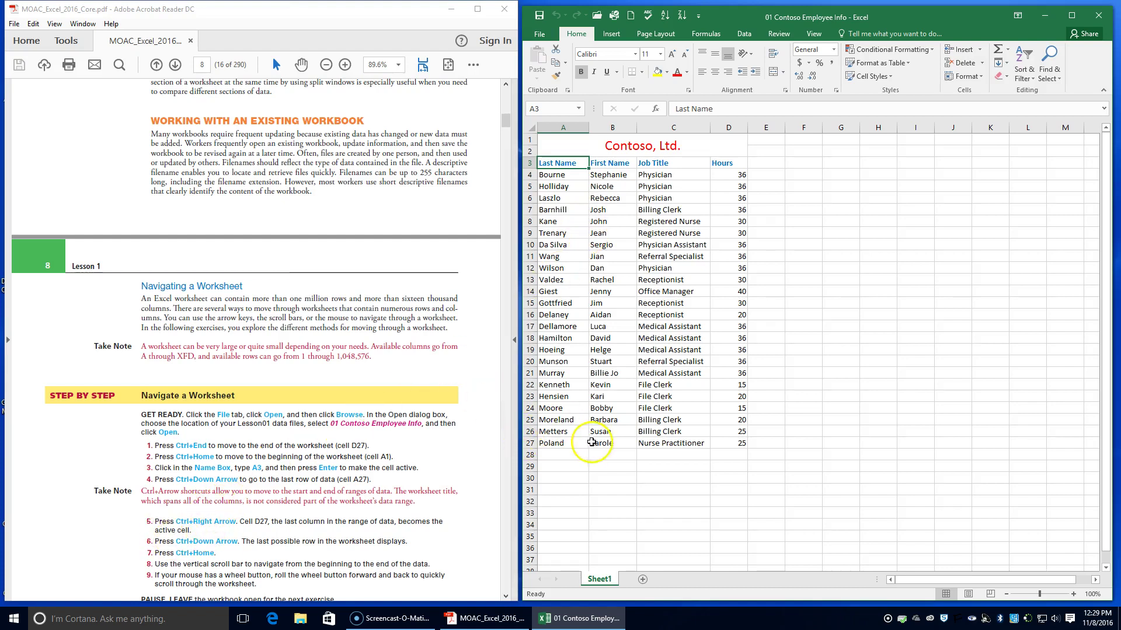
key(ctrl+Down)
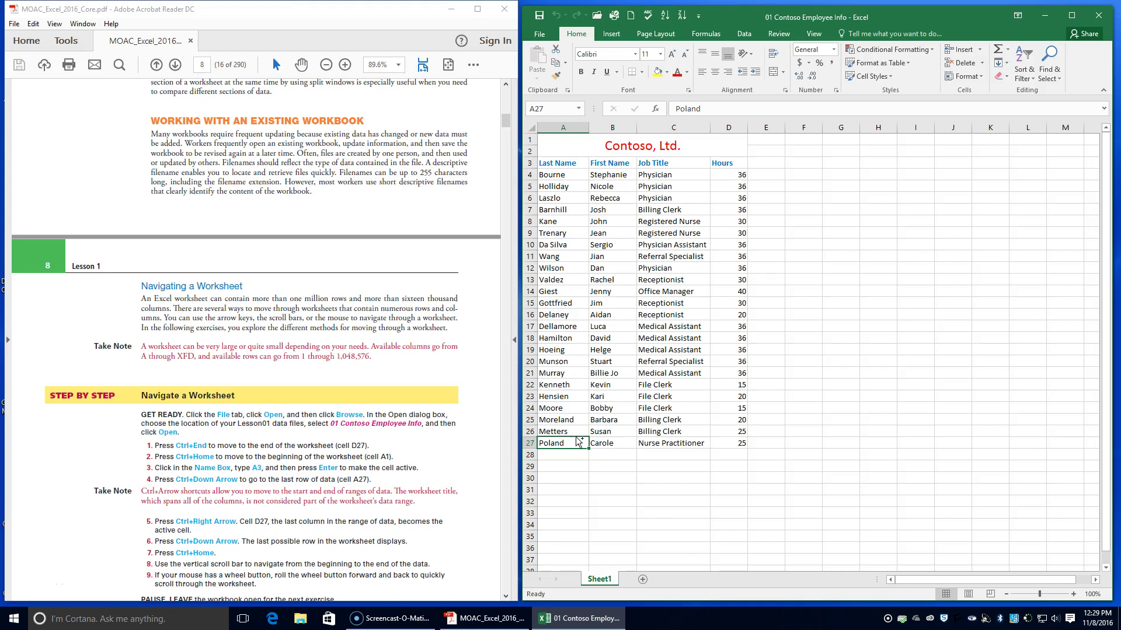
Jump to the last data column at cell D27, then on to the worksheet's last cell, XFD1048576
key(ctrl+Right)
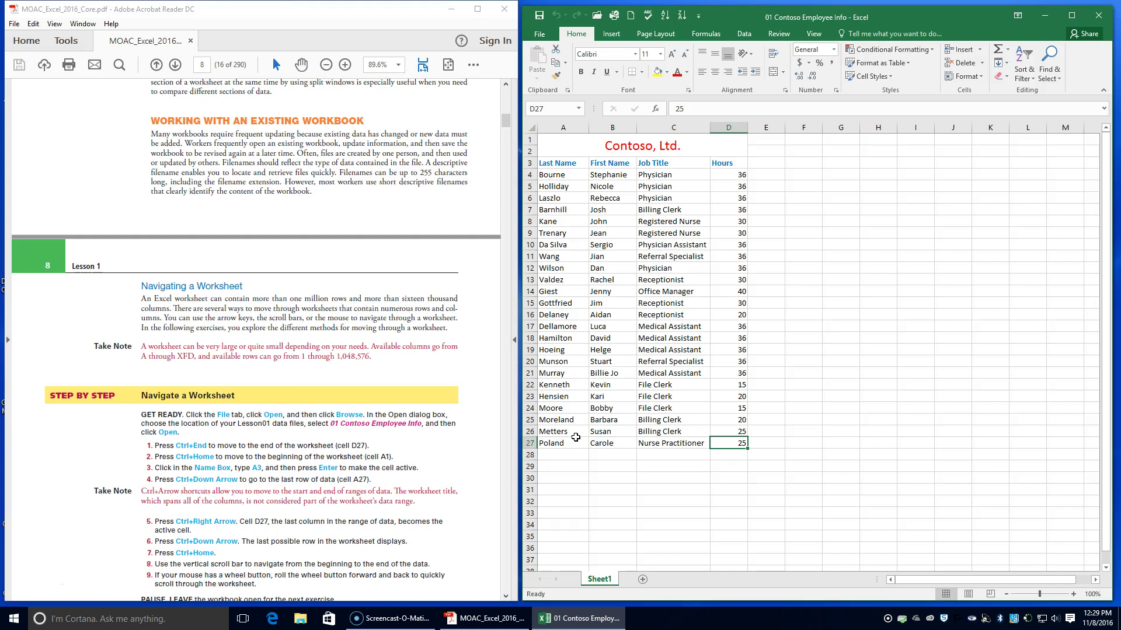
key(ctrl+Down)
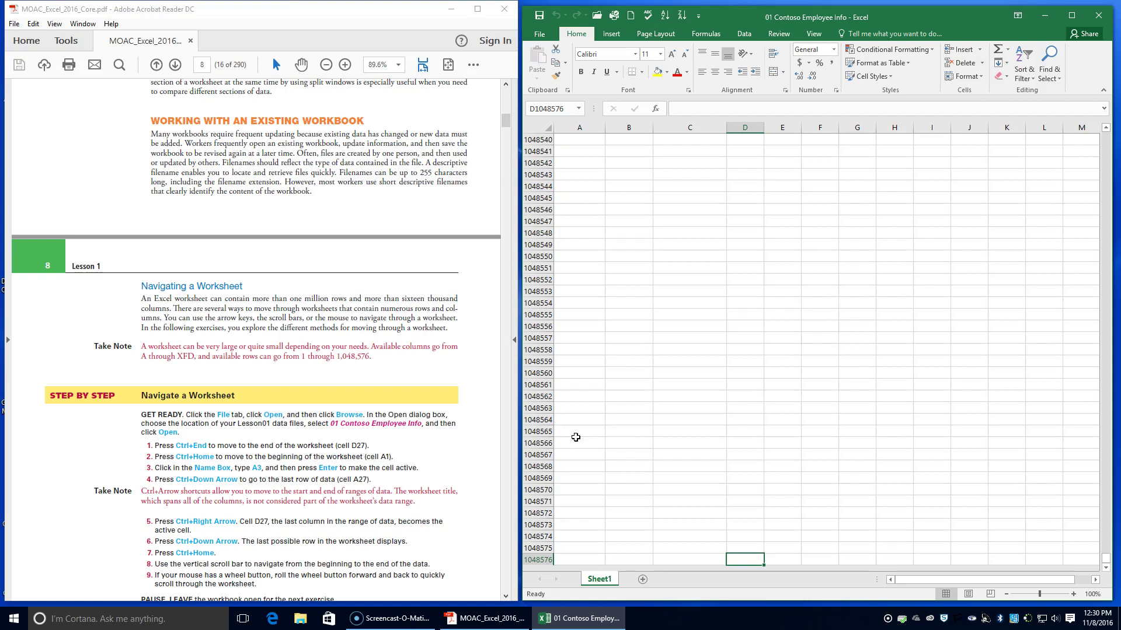
key(ctrl+Right)
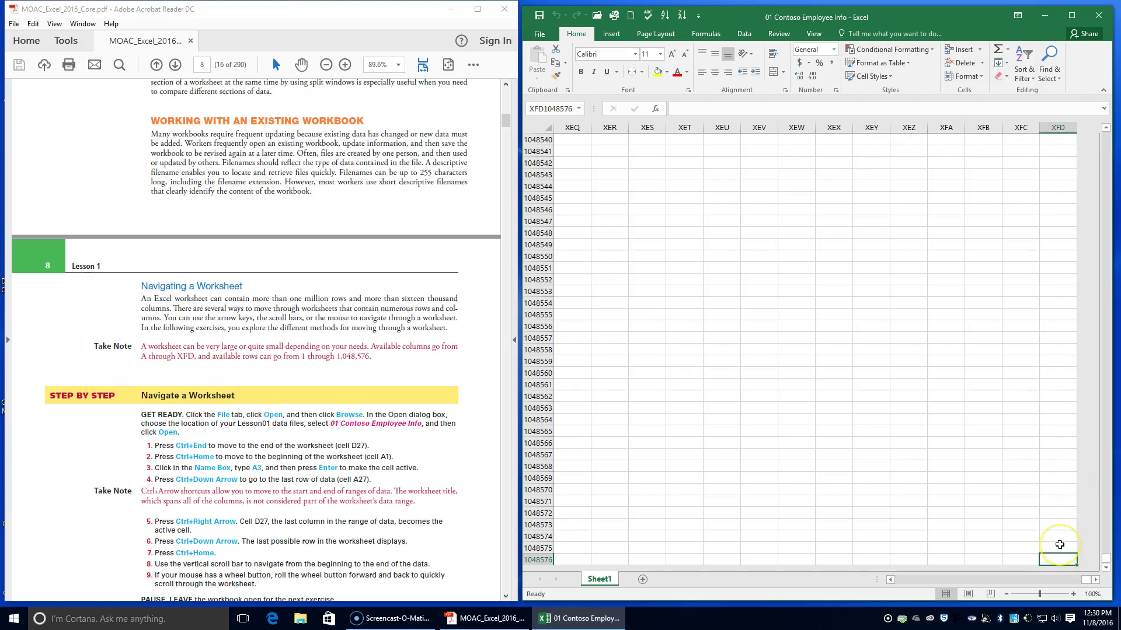
Return to cell A1 and look through the employee data from the beginning to its end at row 27
key(ctrl+Home)
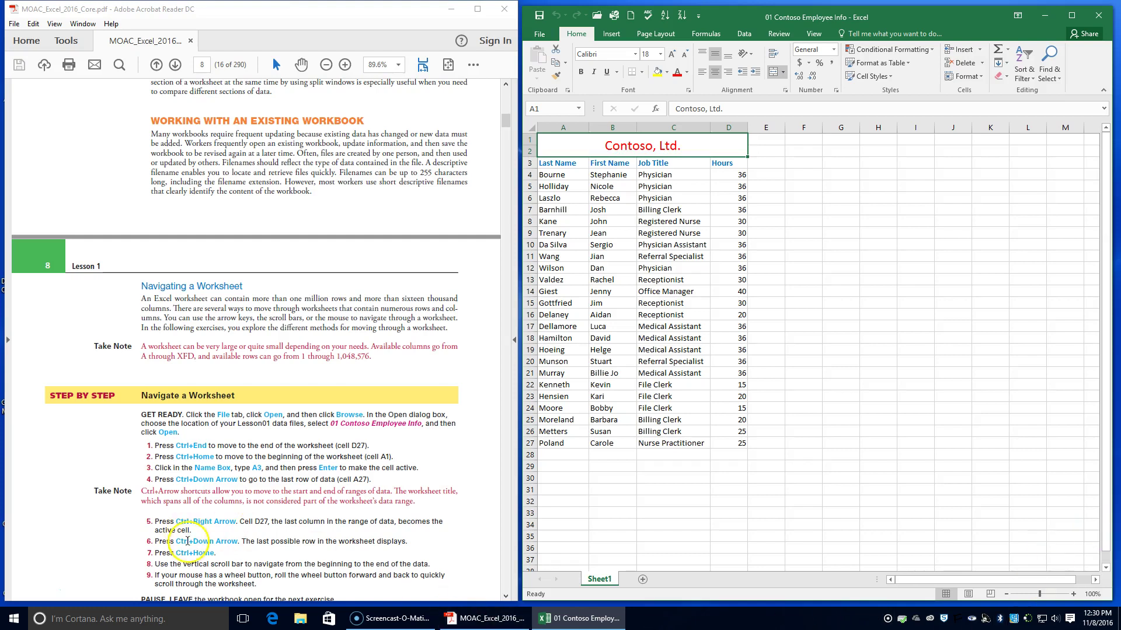
scroll(187, 541, down, 1)
scroll(188, 541, down, 1)
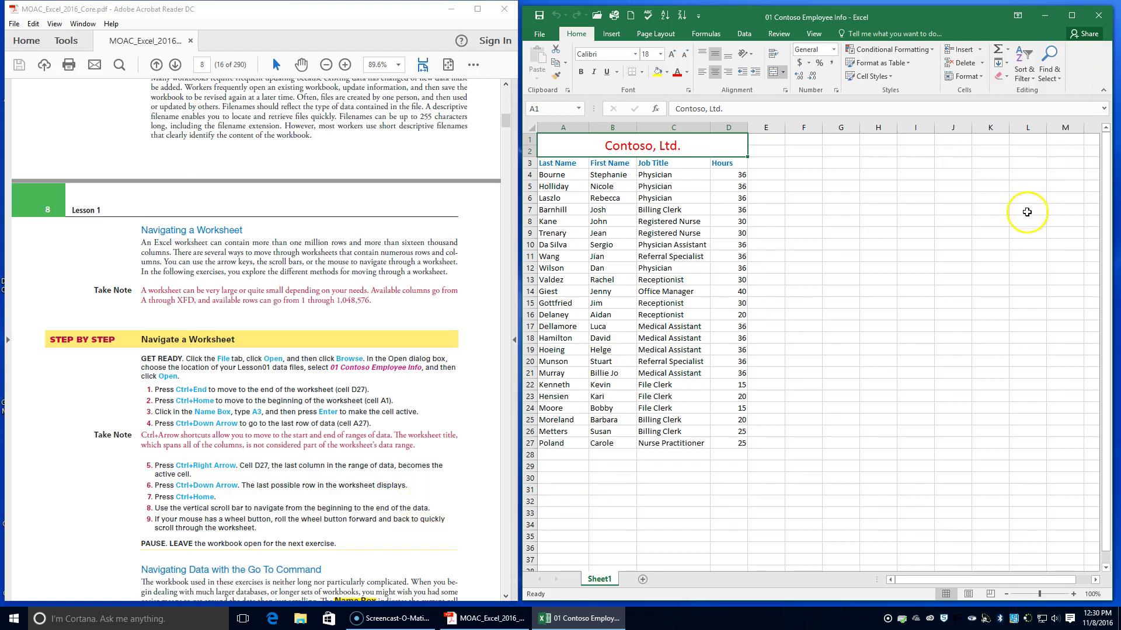
scroll(1026, 212, down, 7)
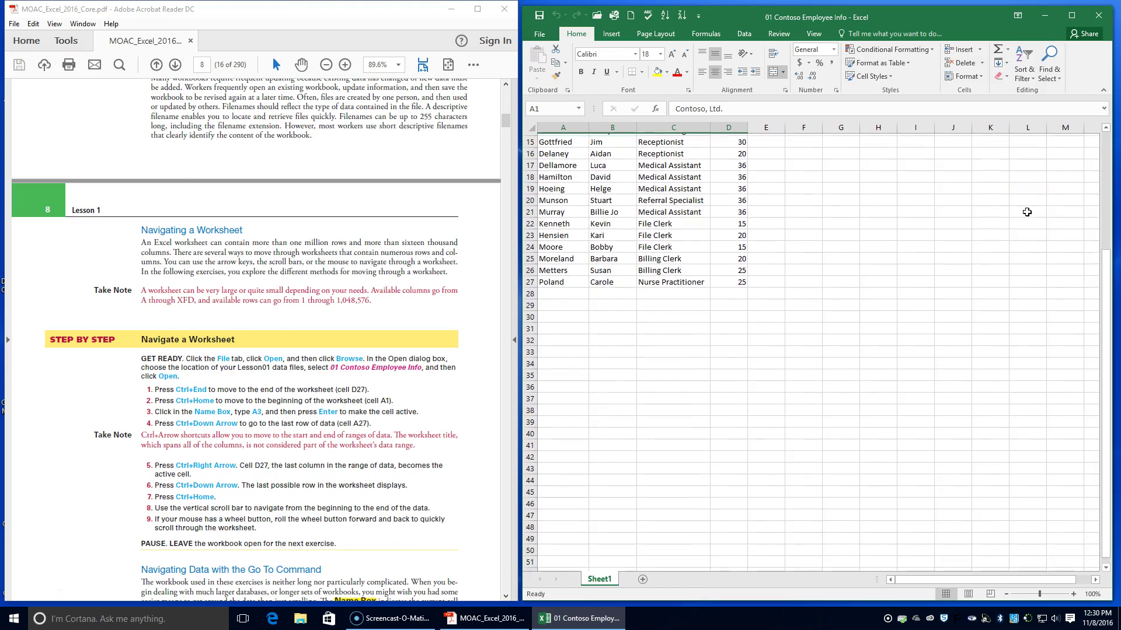
Look through the worksheet rows past the end of the employee data and back to the beginning
scroll(1027, 212, down, 2)
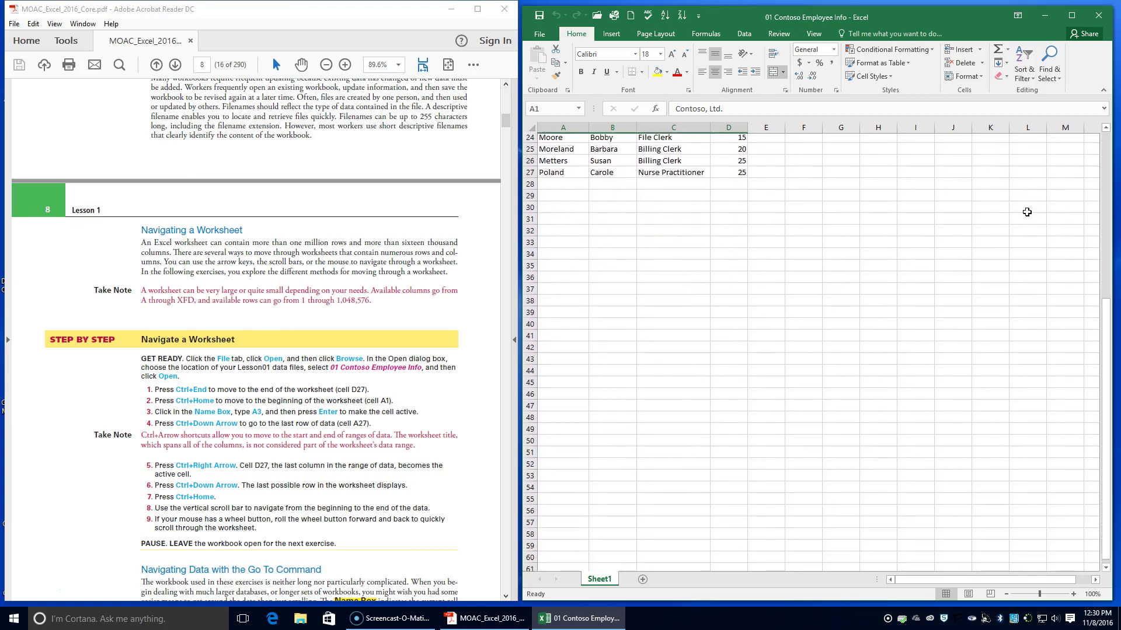
scroll(1027, 212, down, 1)
scroll(1026, 212, up, 10)
scroll(1027, 212, down, 12)
scroll(1026, 212, up, 12)
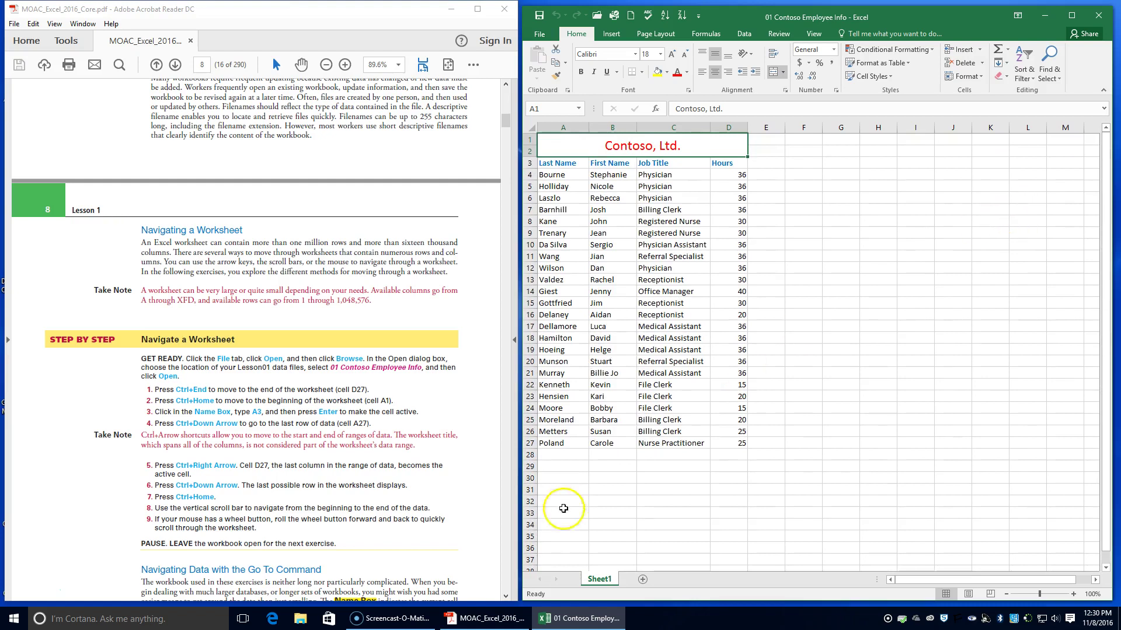
Read the textbook's section on the Go To command and the first instructions of its step-by-step exercise
click(165, 568)
scroll(185, 556, down, 1)
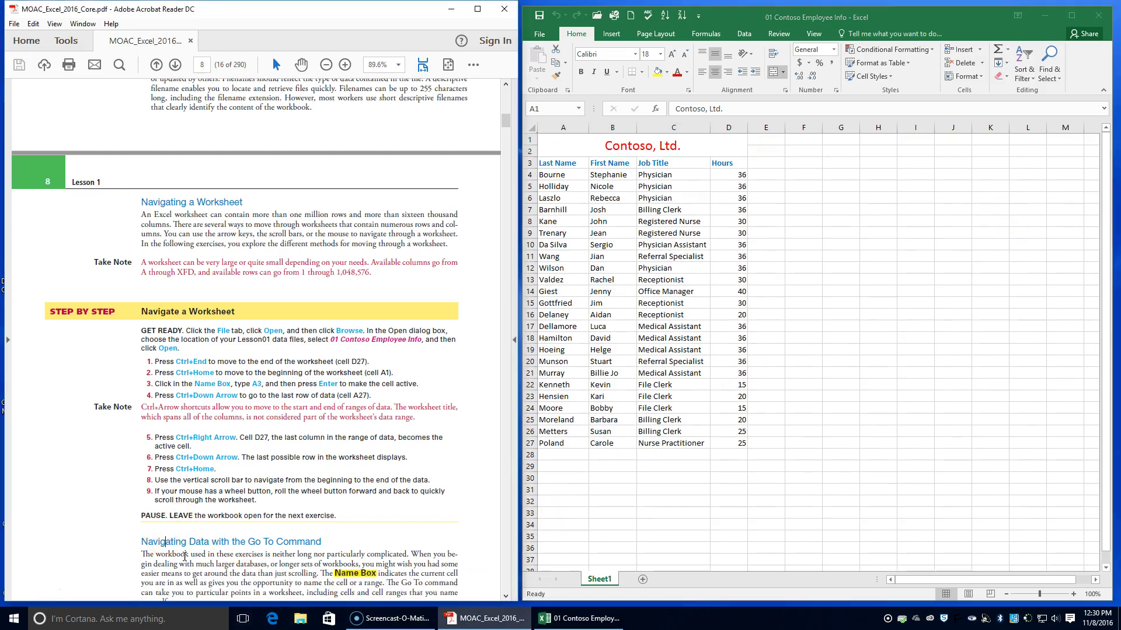
scroll(184, 555, down, 1)
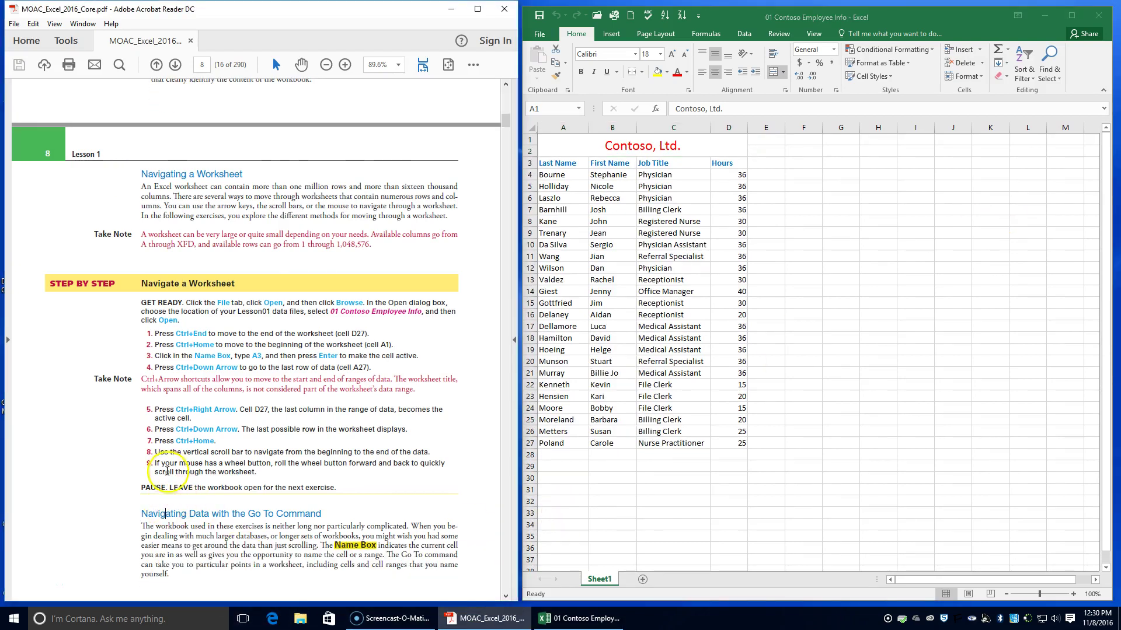
scroll(289, 467, down, 4)
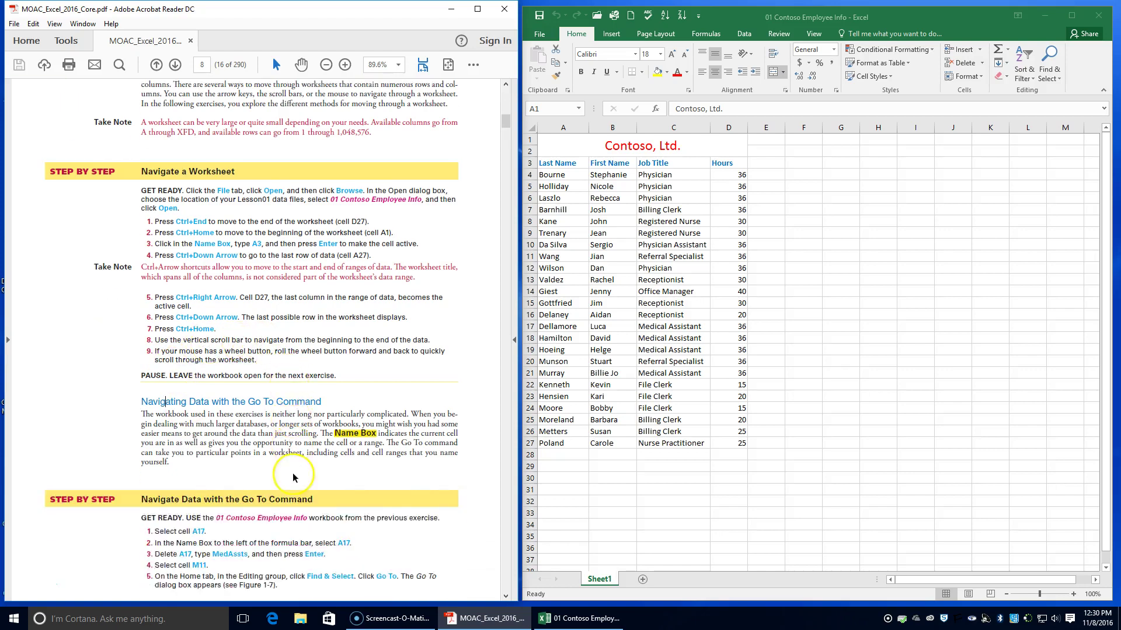
scroll(293, 478, down, 1)
scroll(303, 460, down, 4)
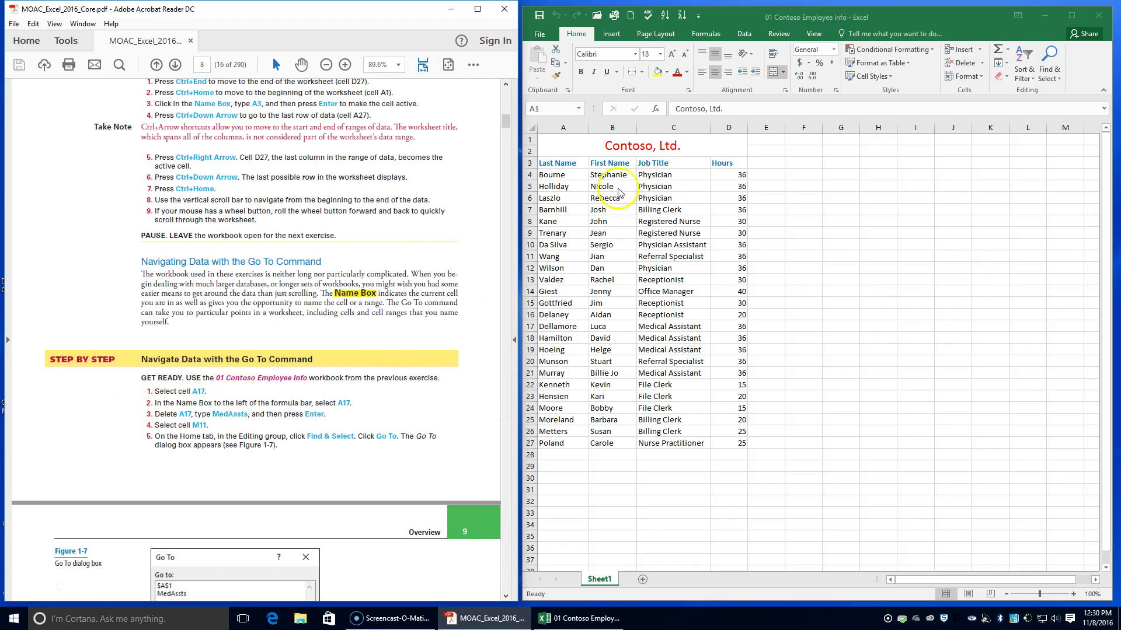
Replace the contents of cell A17 with the text MedAssts
click(561, 328)
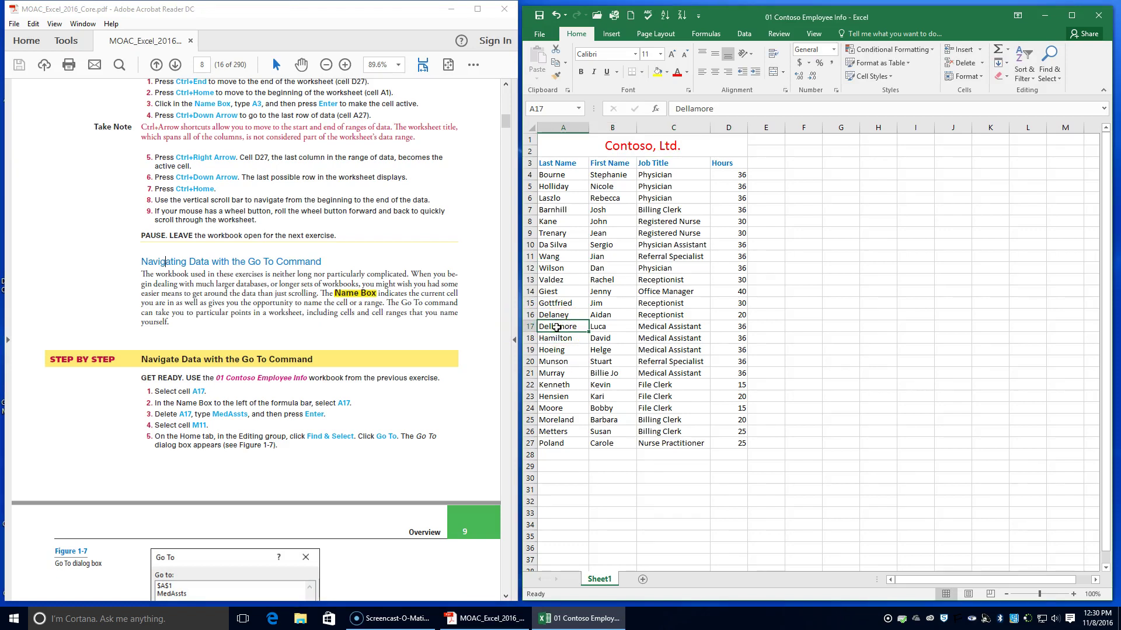
key(Delete)
text(MedAssts)
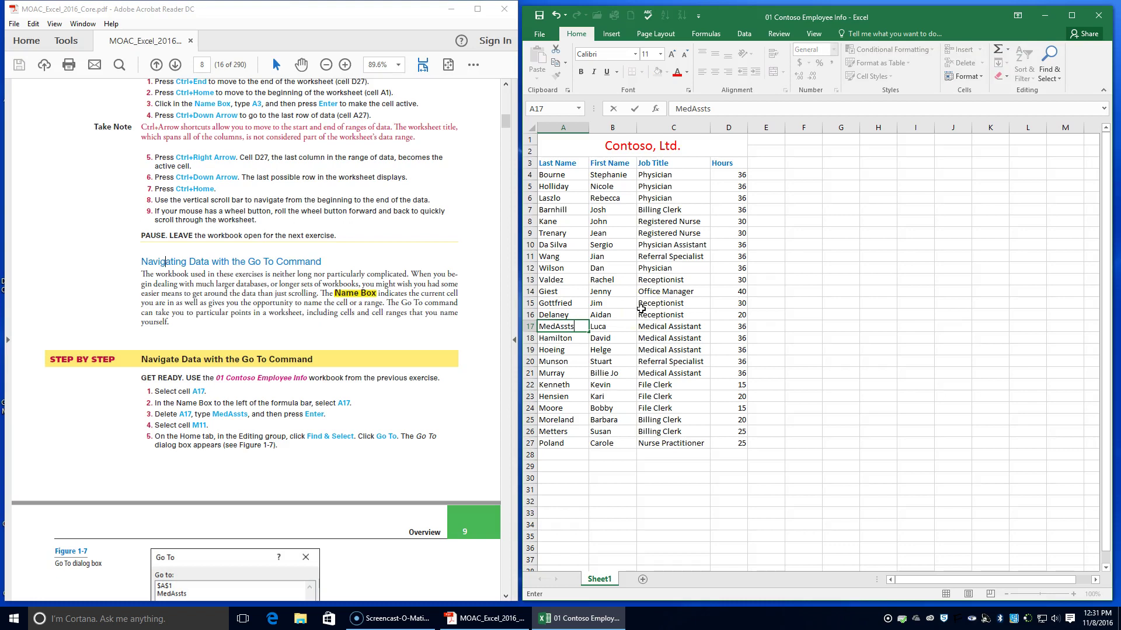
key(Return)
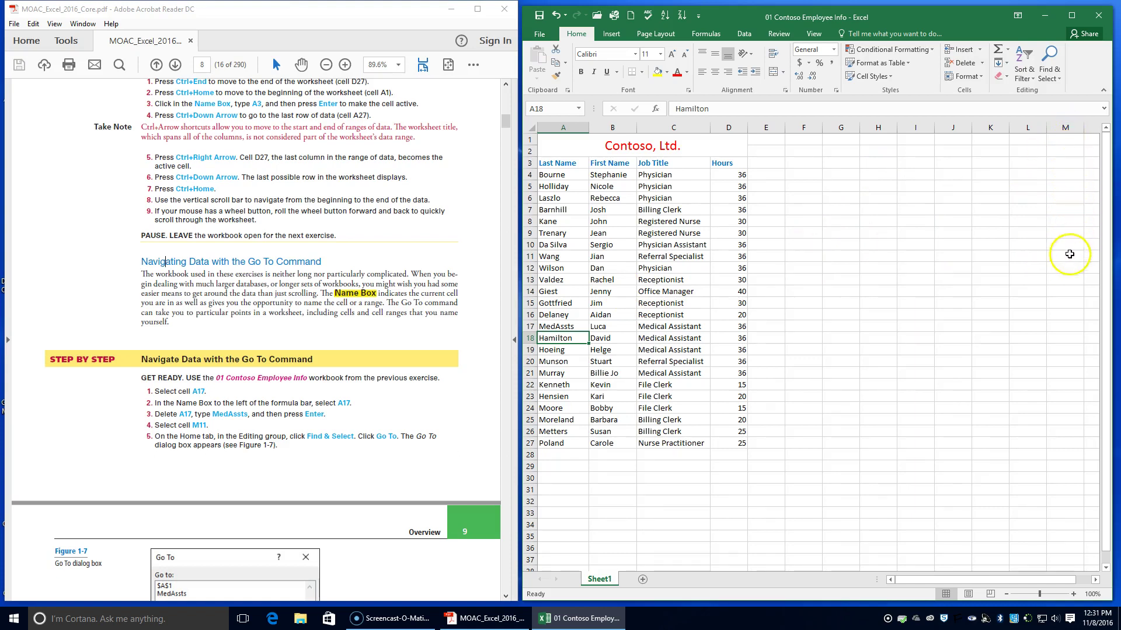
From cell M11, compare the Go To list with Figure 1-7, close it, and undo the text entry in cell A17
click(1067, 257)
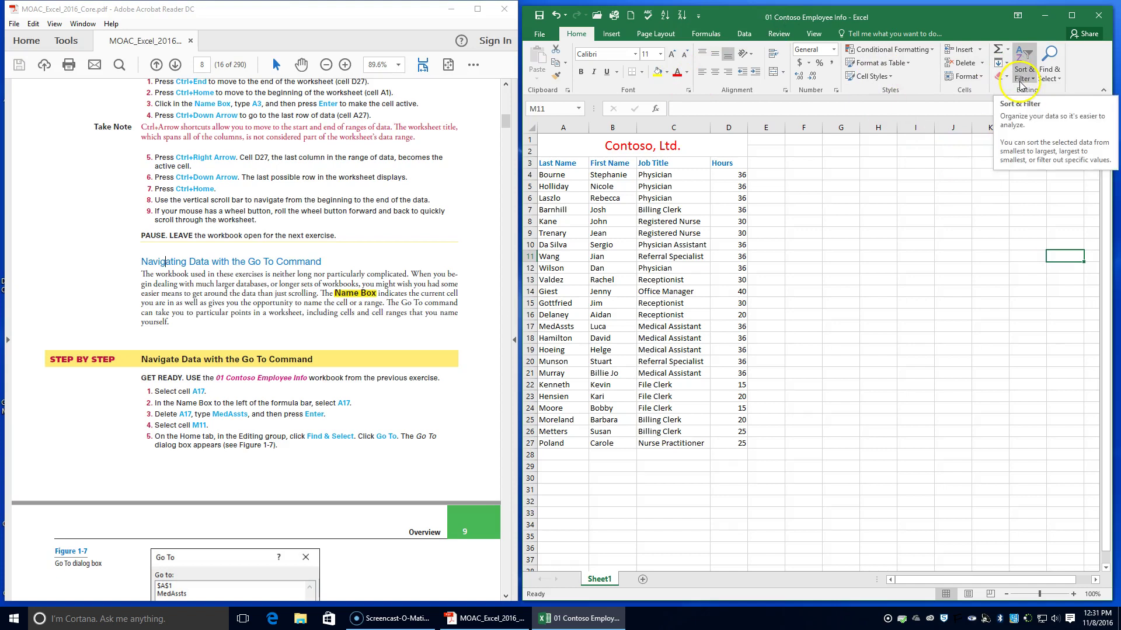
click(1049, 73)
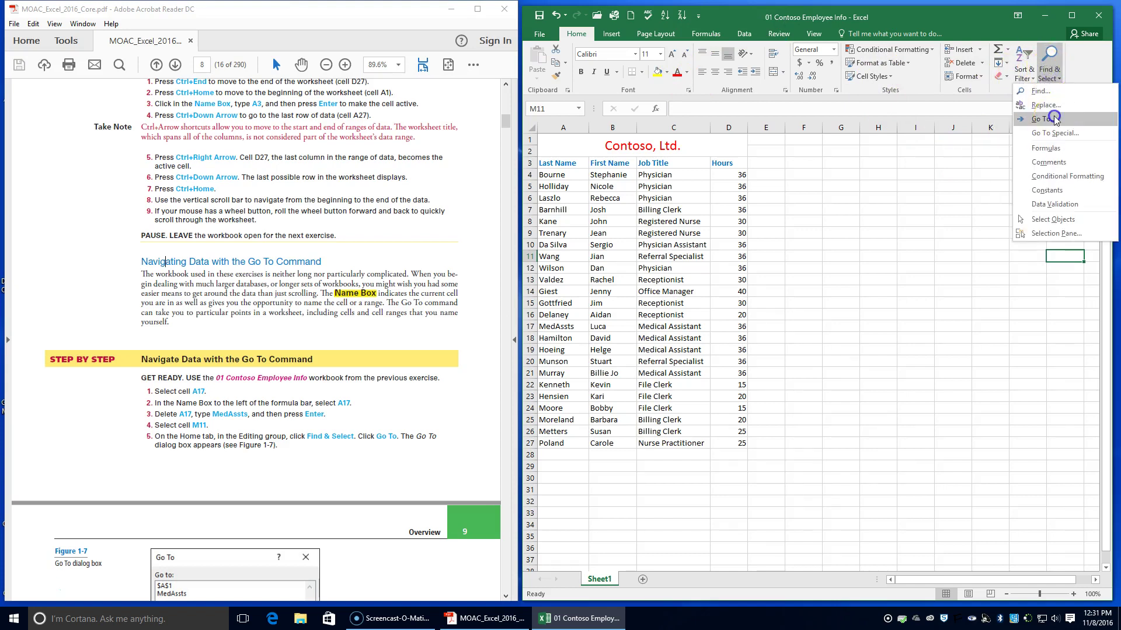
click(1044, 119)
scroll(278, 416, down, 1)
scroll(281, 490, down, 4)
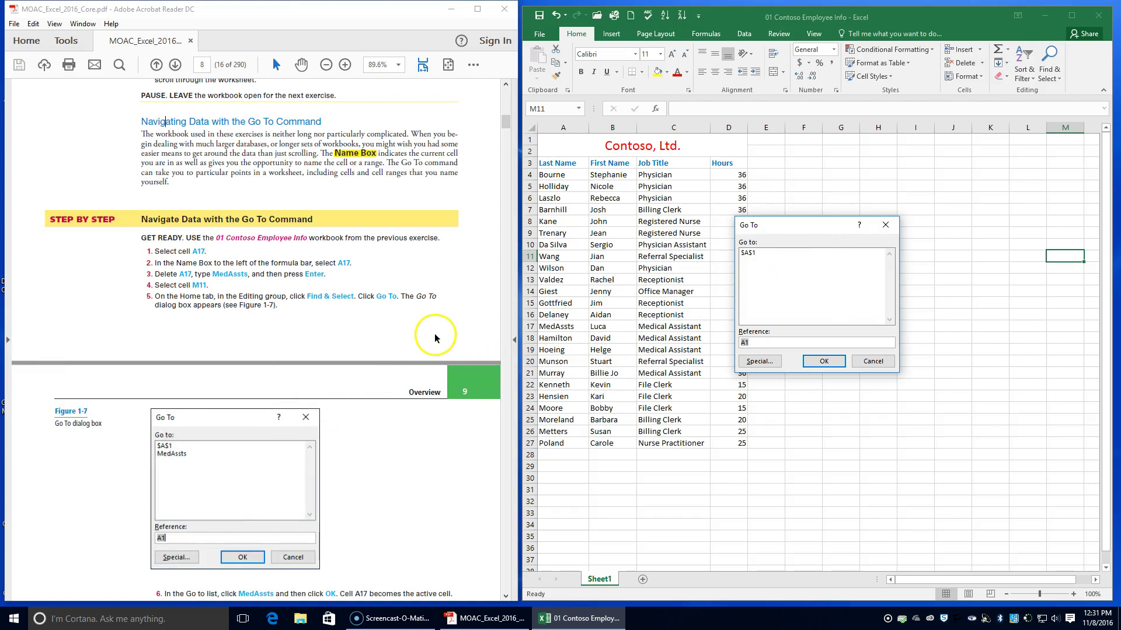
scroll(434, 338, down, 1)
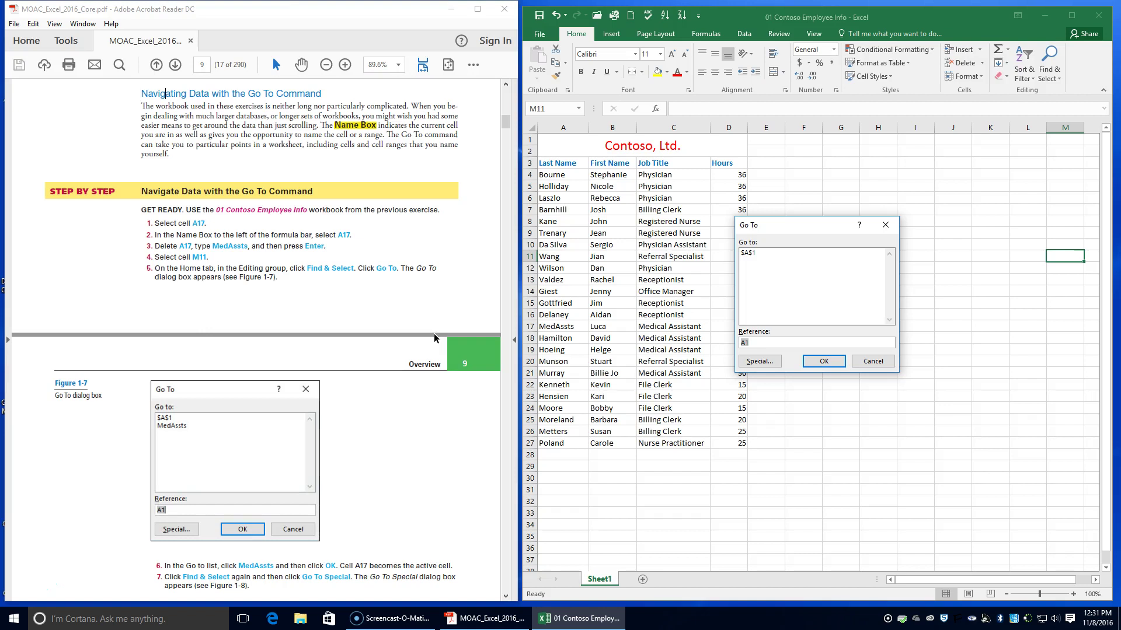
click(873, 361)
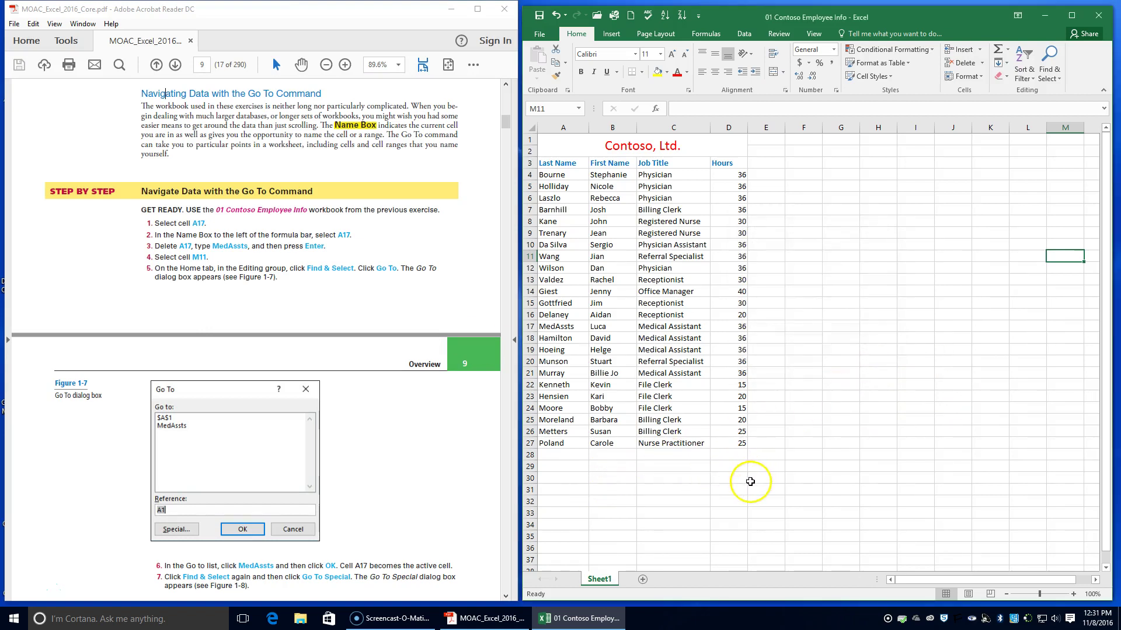
key(ctrl+z)
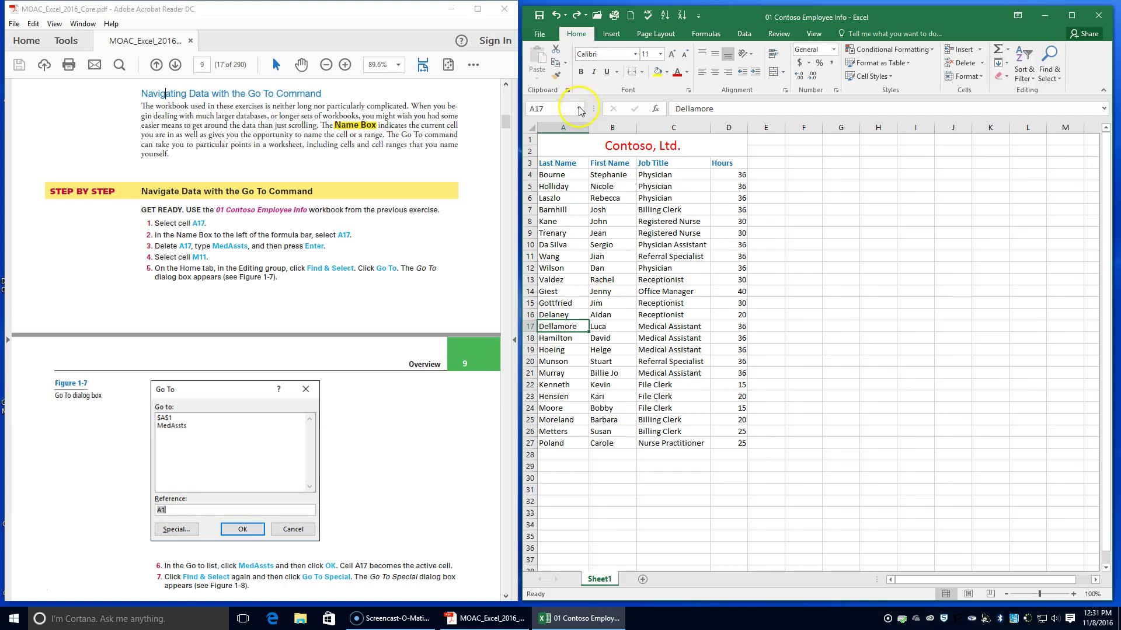
Define the name MedAssts for cell A17
click(546, 108)
key(Delete)
text(MedAssts)
key(Return)
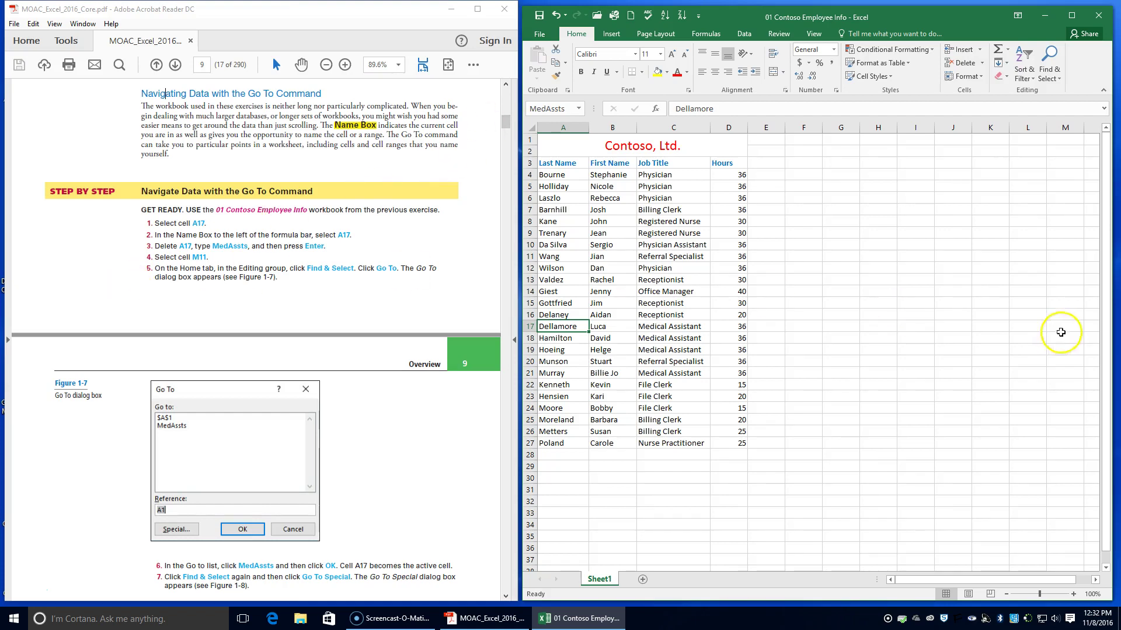
Select cell M11, and use the Go To command to jump to the named cell MedAssts
click(1067, 256)
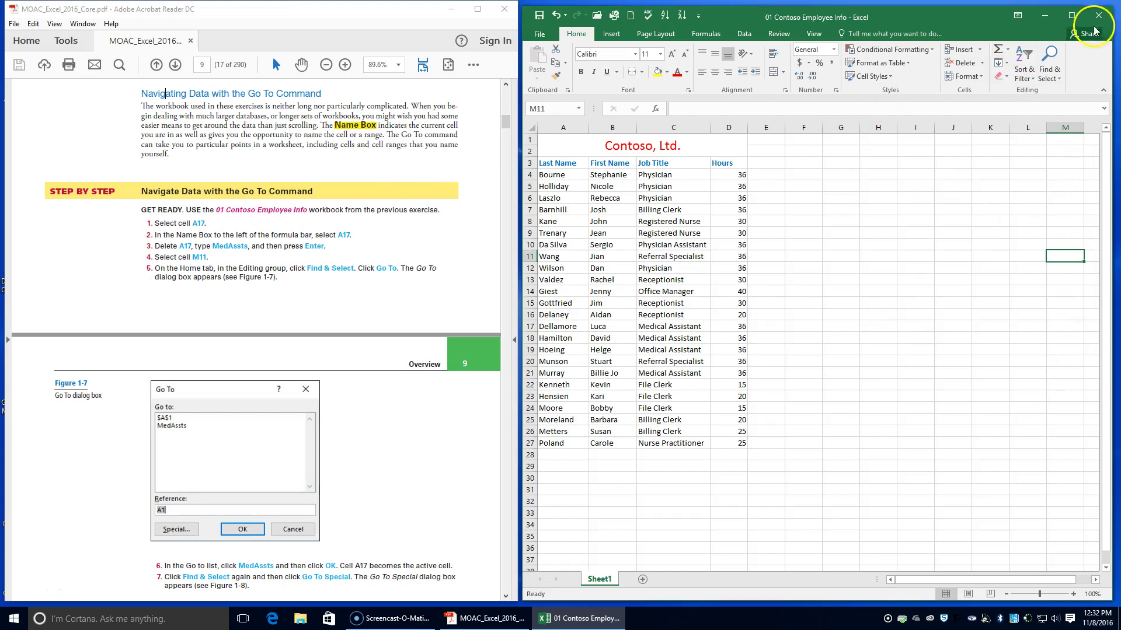
click(1049, 65)
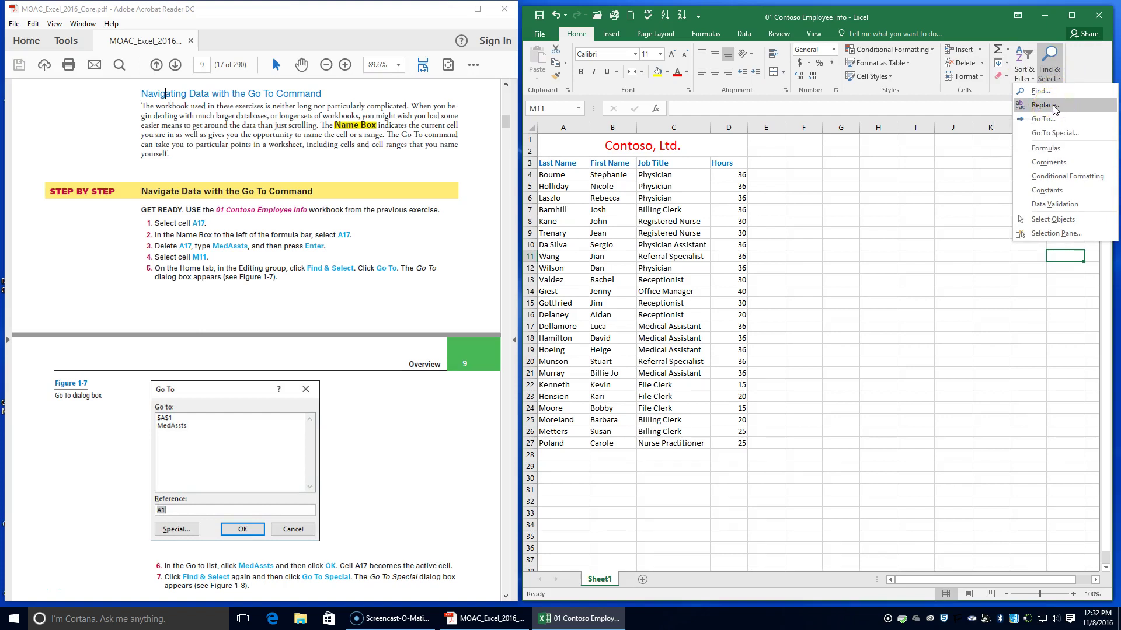
click(1043, 118)
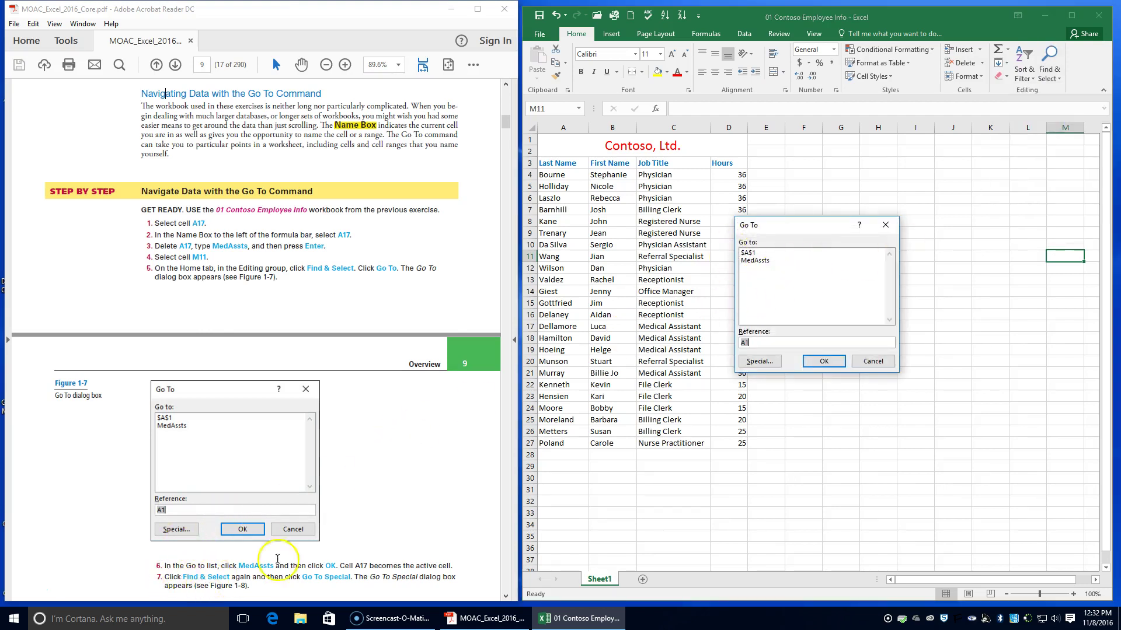
click(787, 253)
click(788, 260)
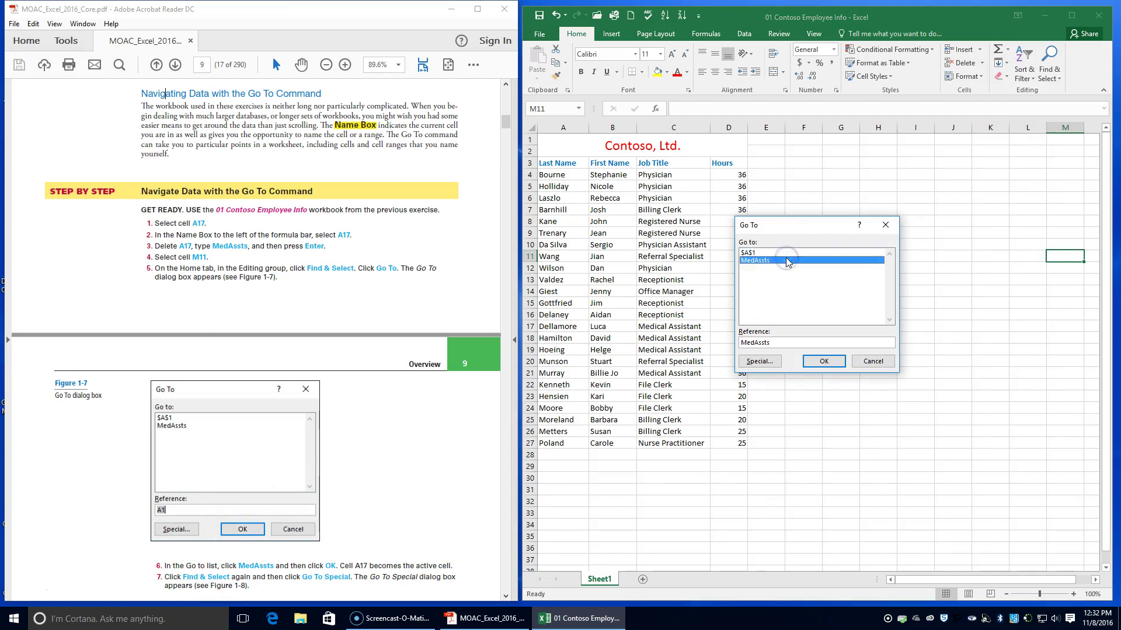
click(839, 362)
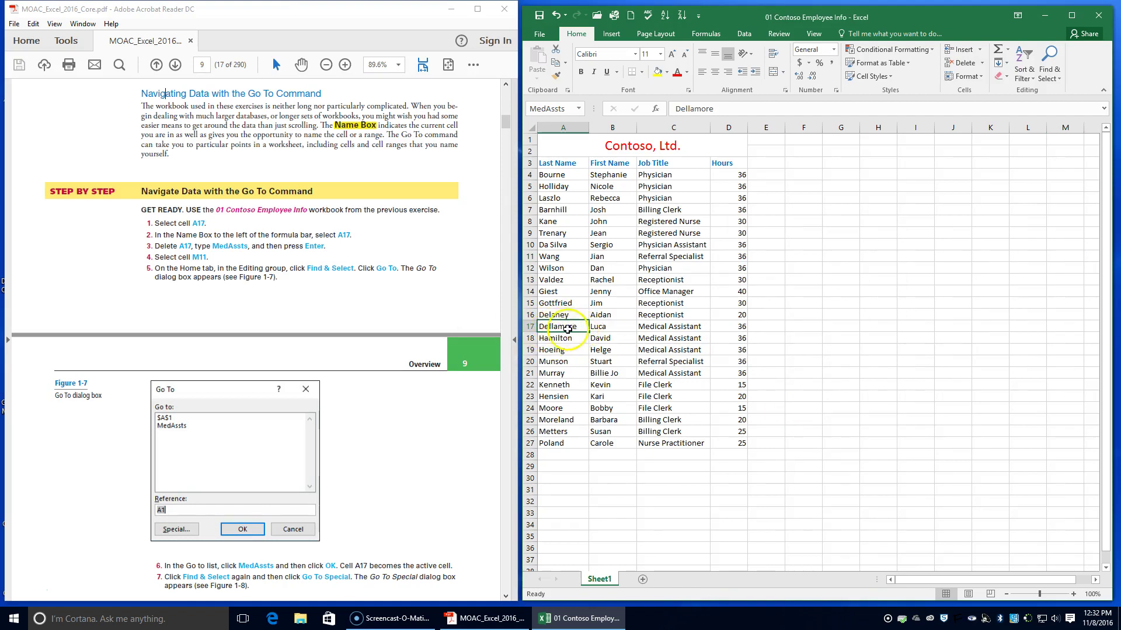
Use Go To Special with the Last cell option to move to the final cell of the worksheet data
scroll(281, 479, down, 1)
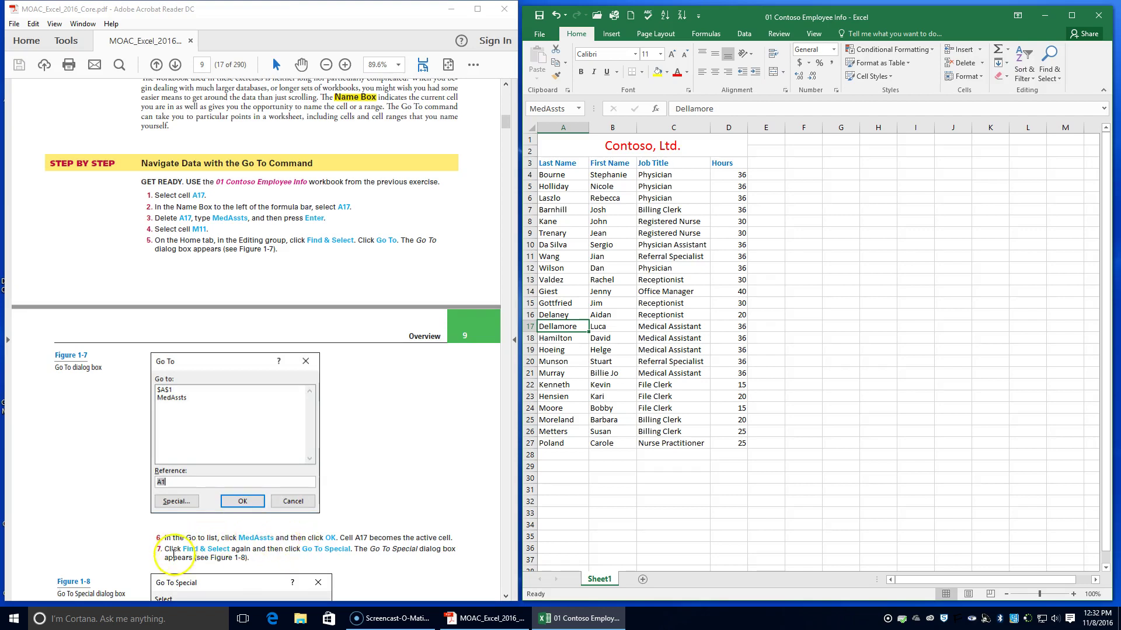
click(1048, 61)
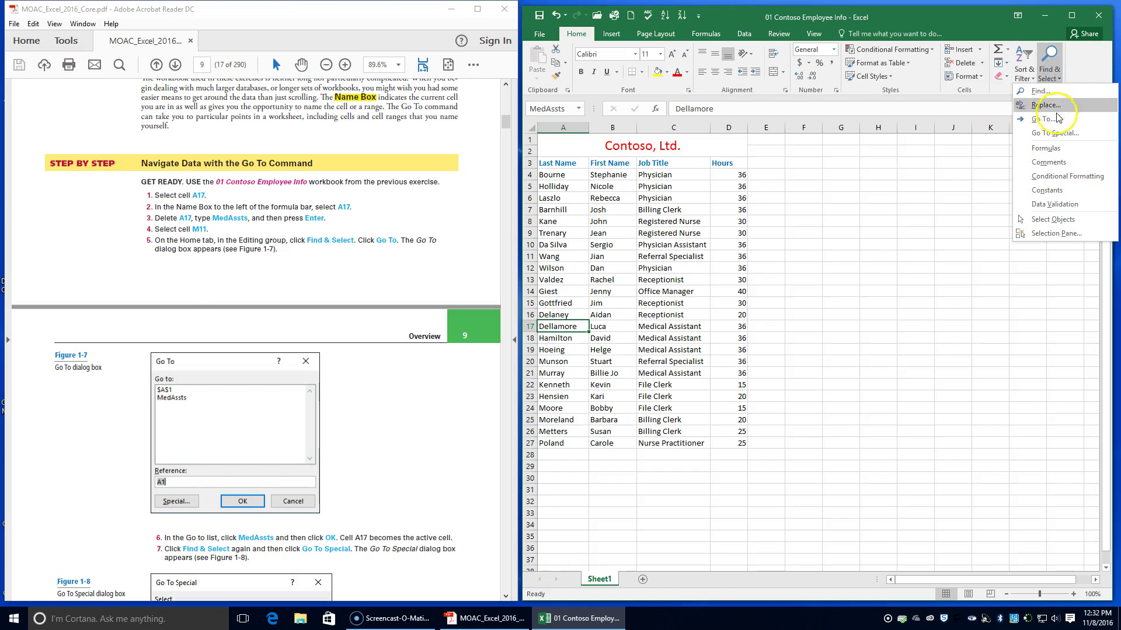
click(1057, 133)
scroll(431, 485, down, 5)
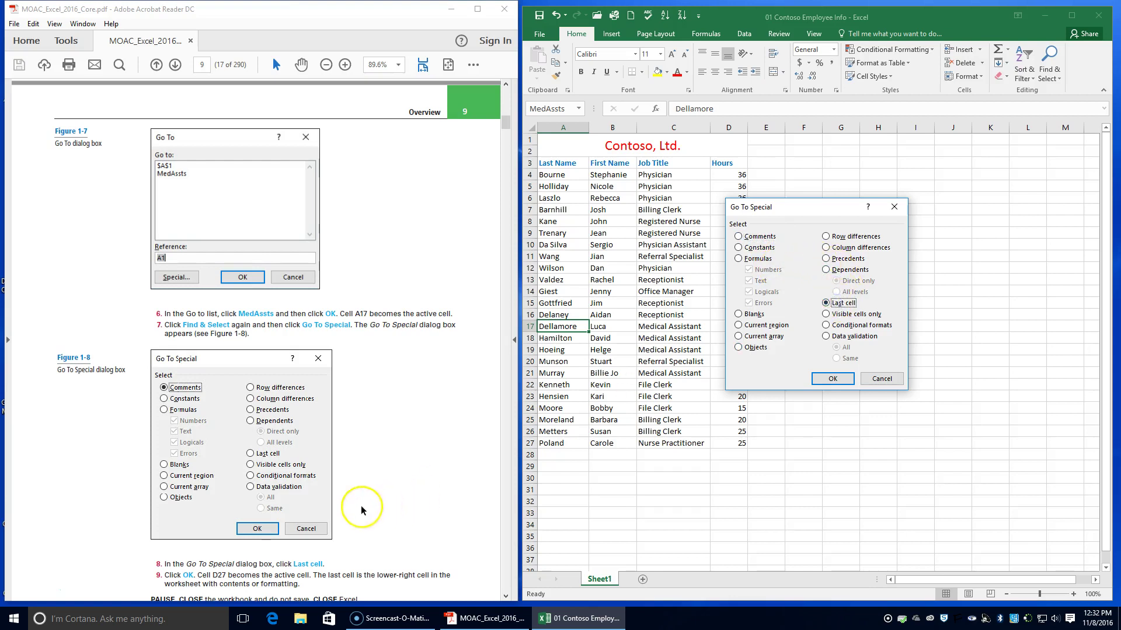
click(835, 379)
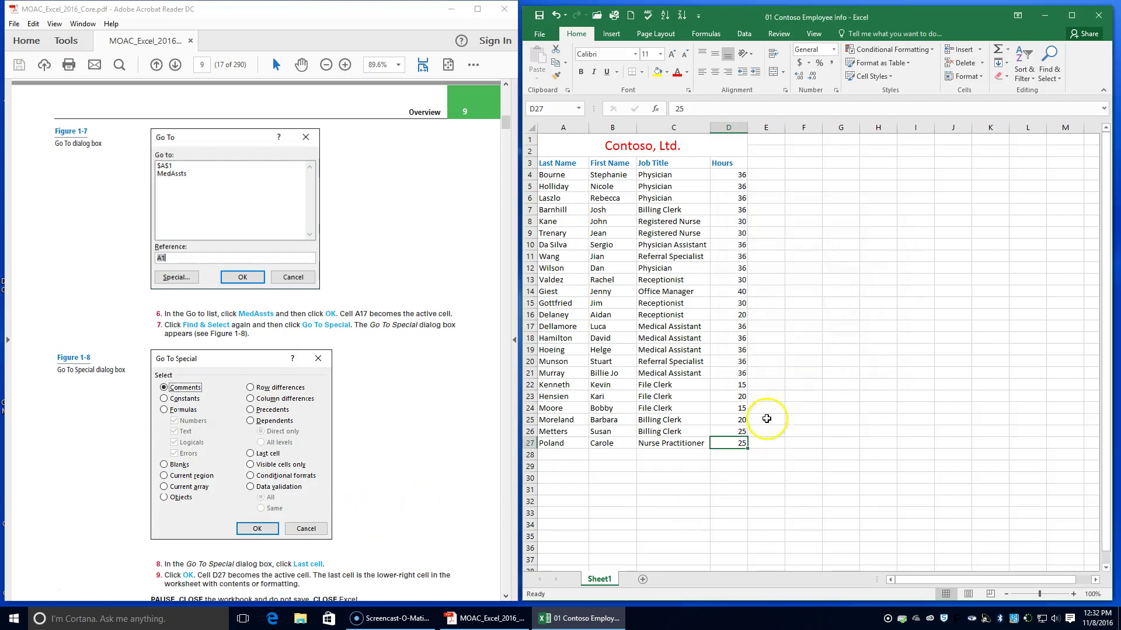
Examine the textbook's closing instructions for the exercise and the Lesson 1 Knowledge Assessment questions
scroll(320, 483, down, 4)
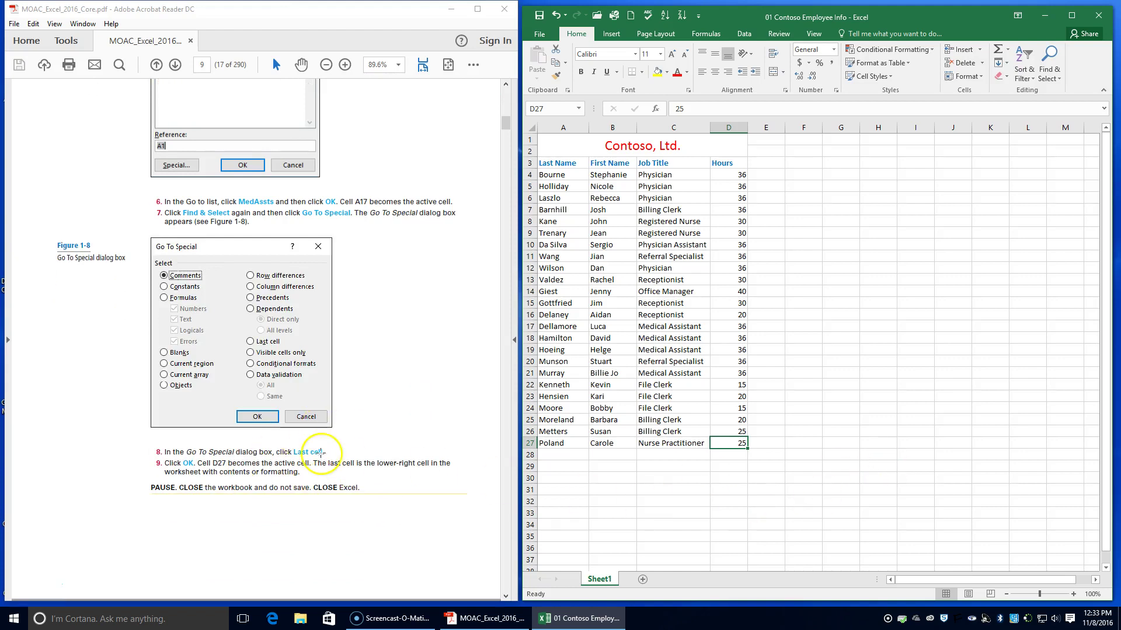
scroll(327, 450, down, 6)
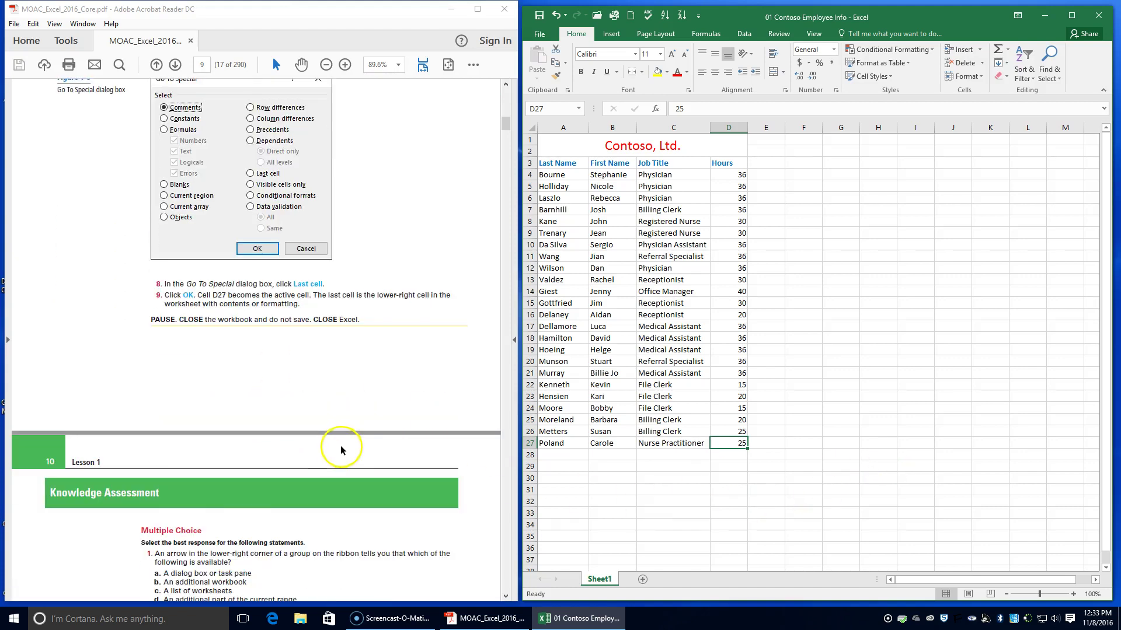
scroll(192, 491, down, 1)
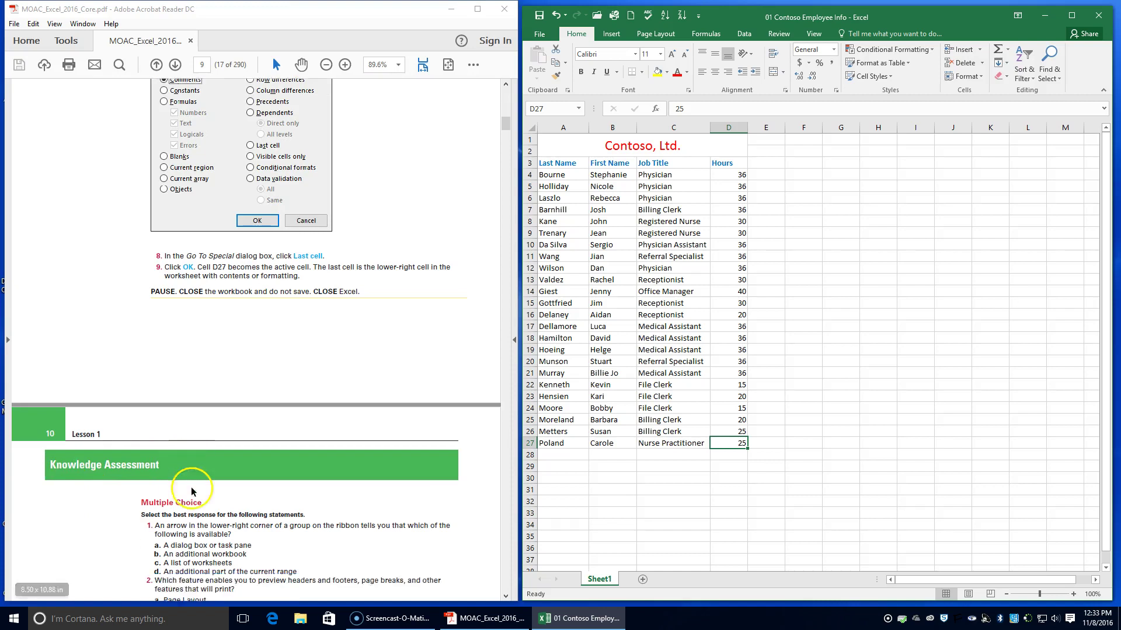
scroll(192, 491, down, 14)
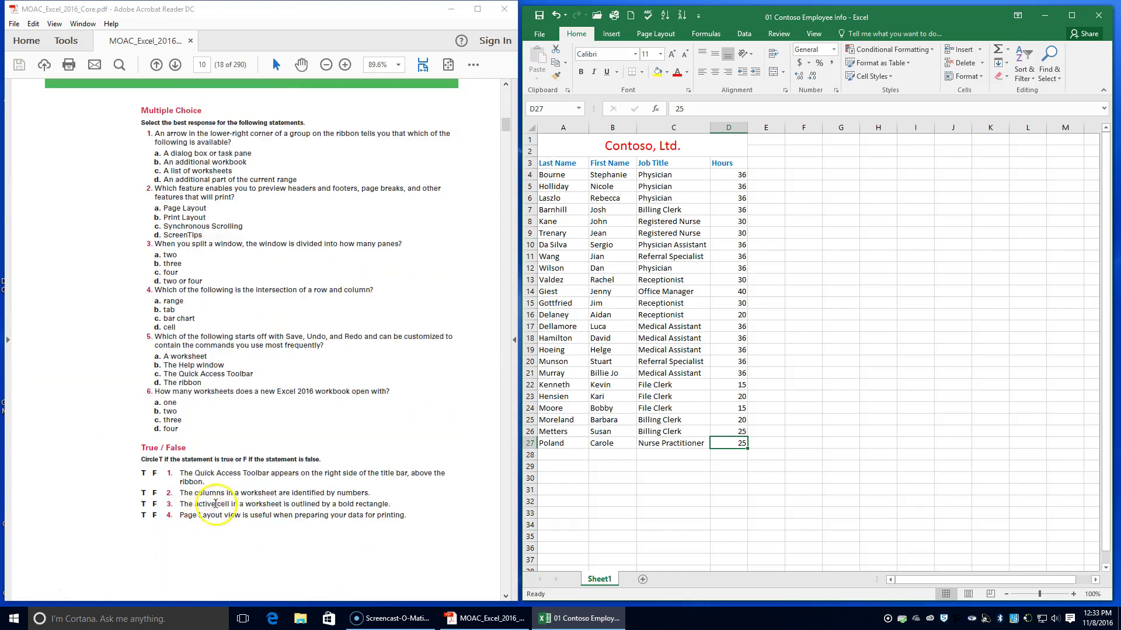
scroll(227, 494, up, 2)
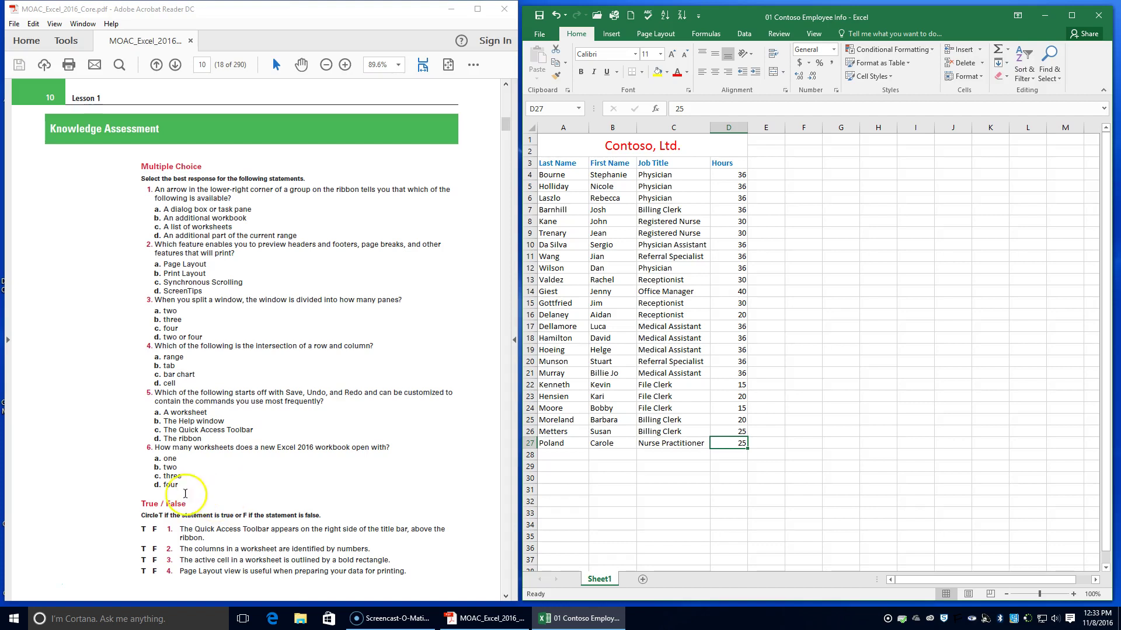
scroll(243, 170, up, 12)
scroll(241, 167, up, 13)
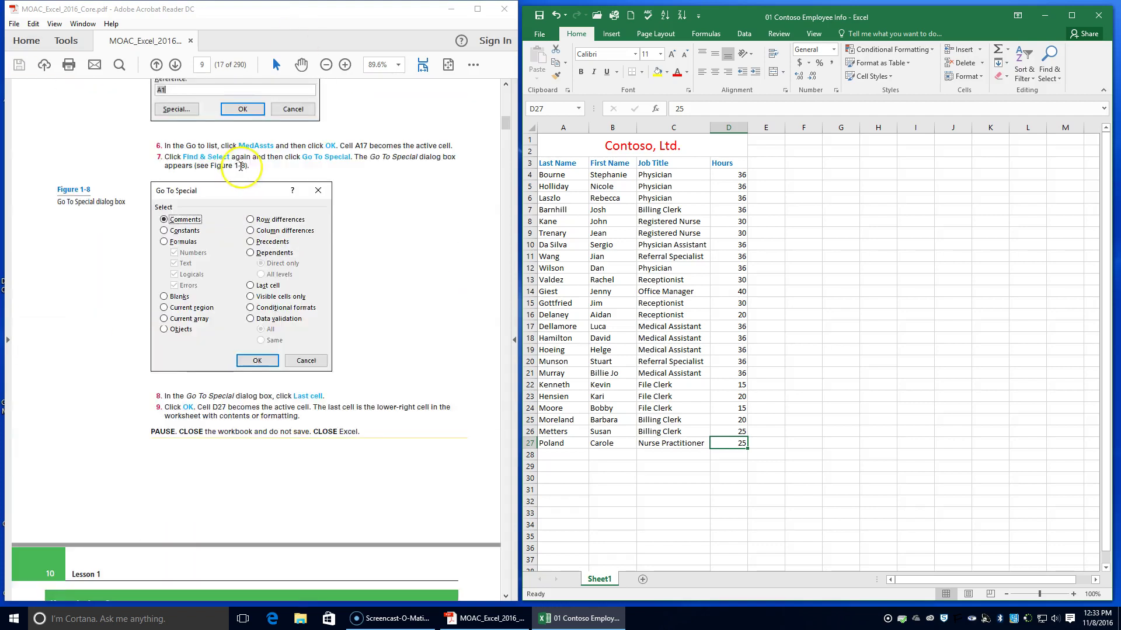
Go back to the textbook's Use the Onscreen Tools exercise and review its Quick Access Toolbar instructions
mouse_move(509, 112)
mouse_down()
mouse_move(505, 102)
mouse_move(505, 114)
mouse_up()
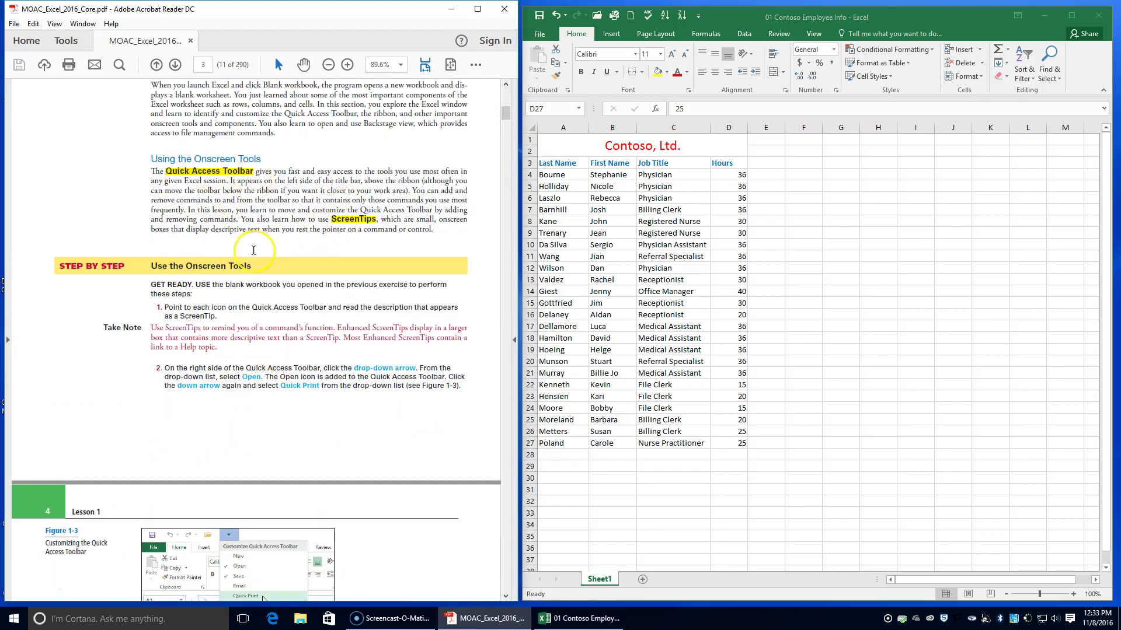
scroll(253, 250, up, 3)
scroll(252, 245, down, 4)
scroll(252, 246, down, 9)
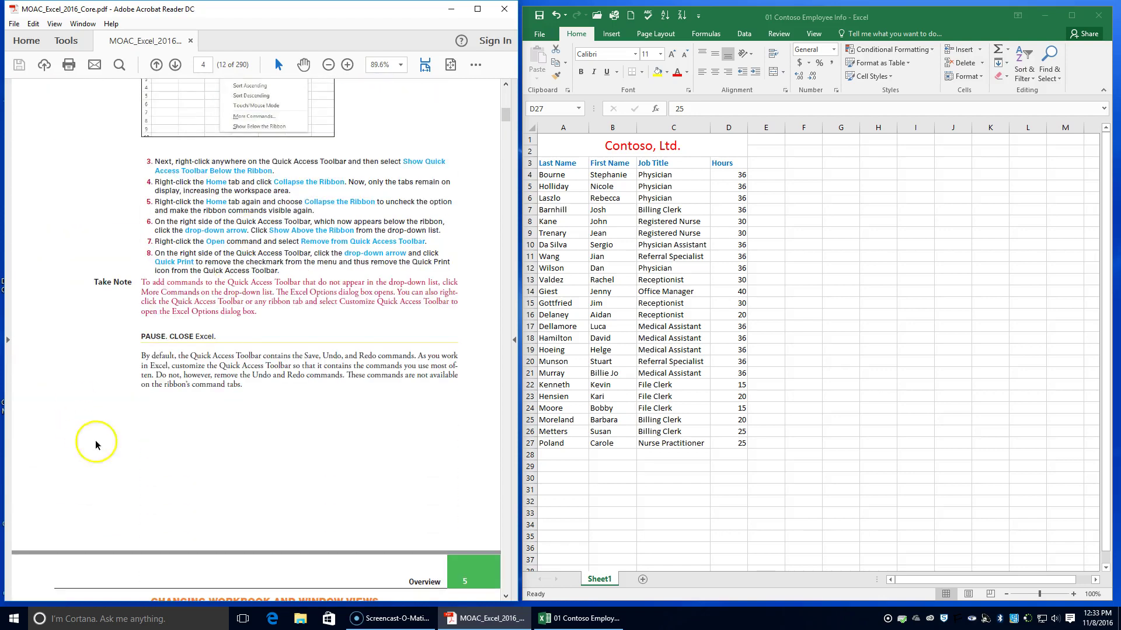